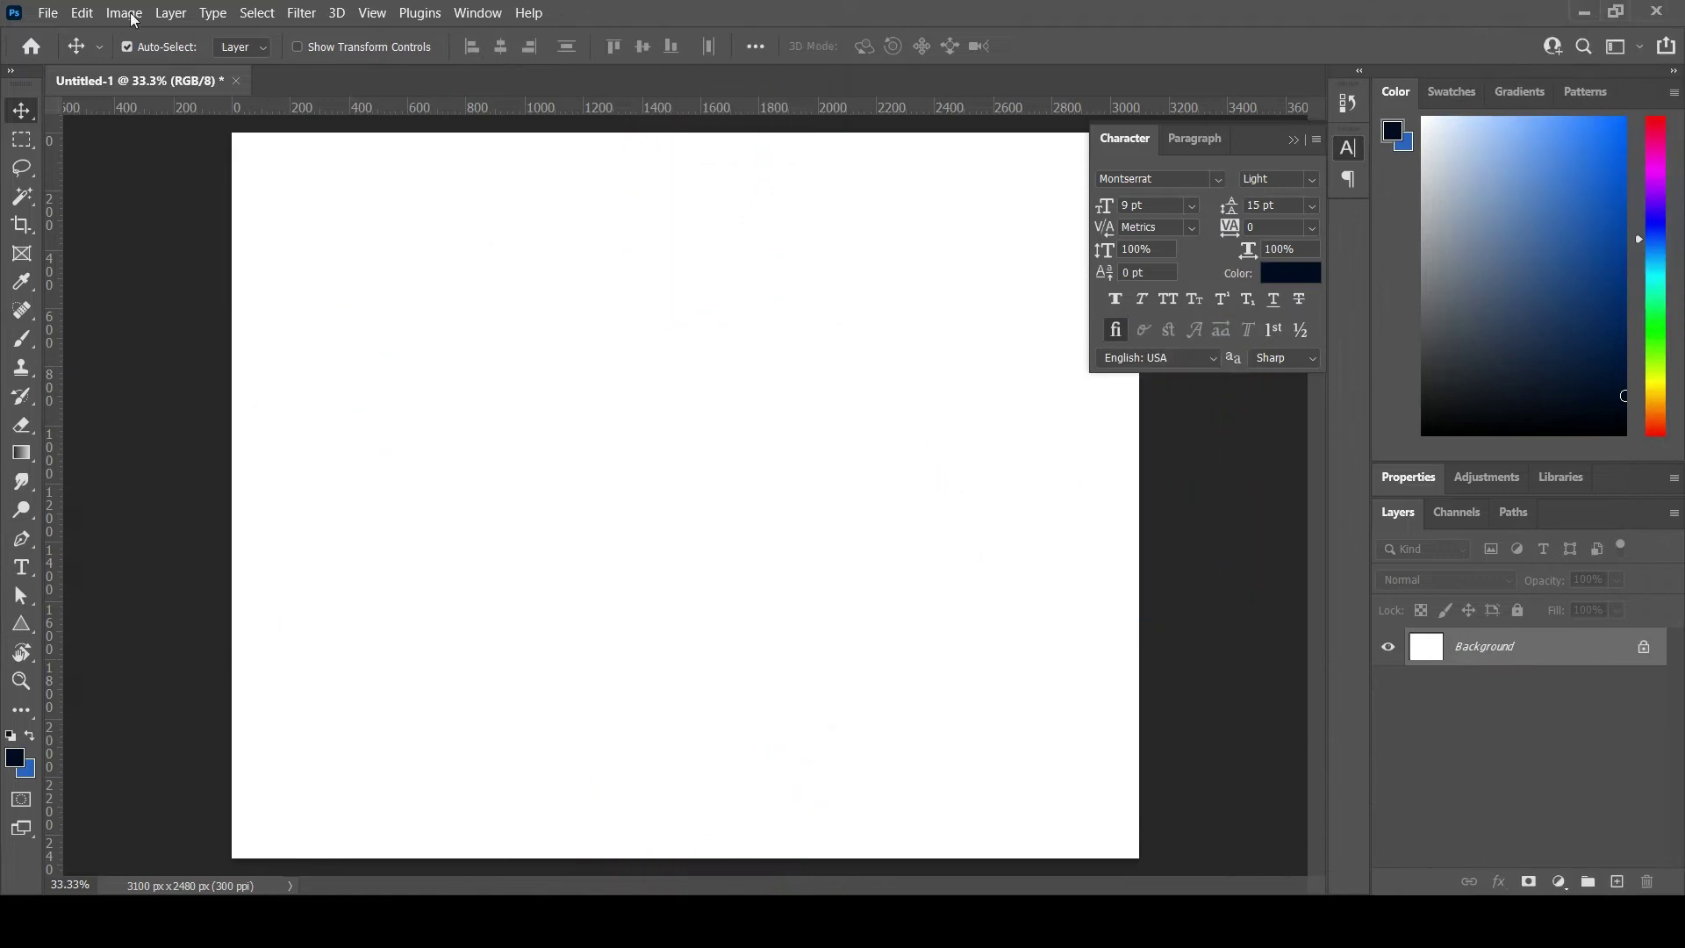
Step: Place the milk bottle PNG as an embedded image and scale it down
left_click(48, 12)
left_click(166, 441)
double_click(547, 255)
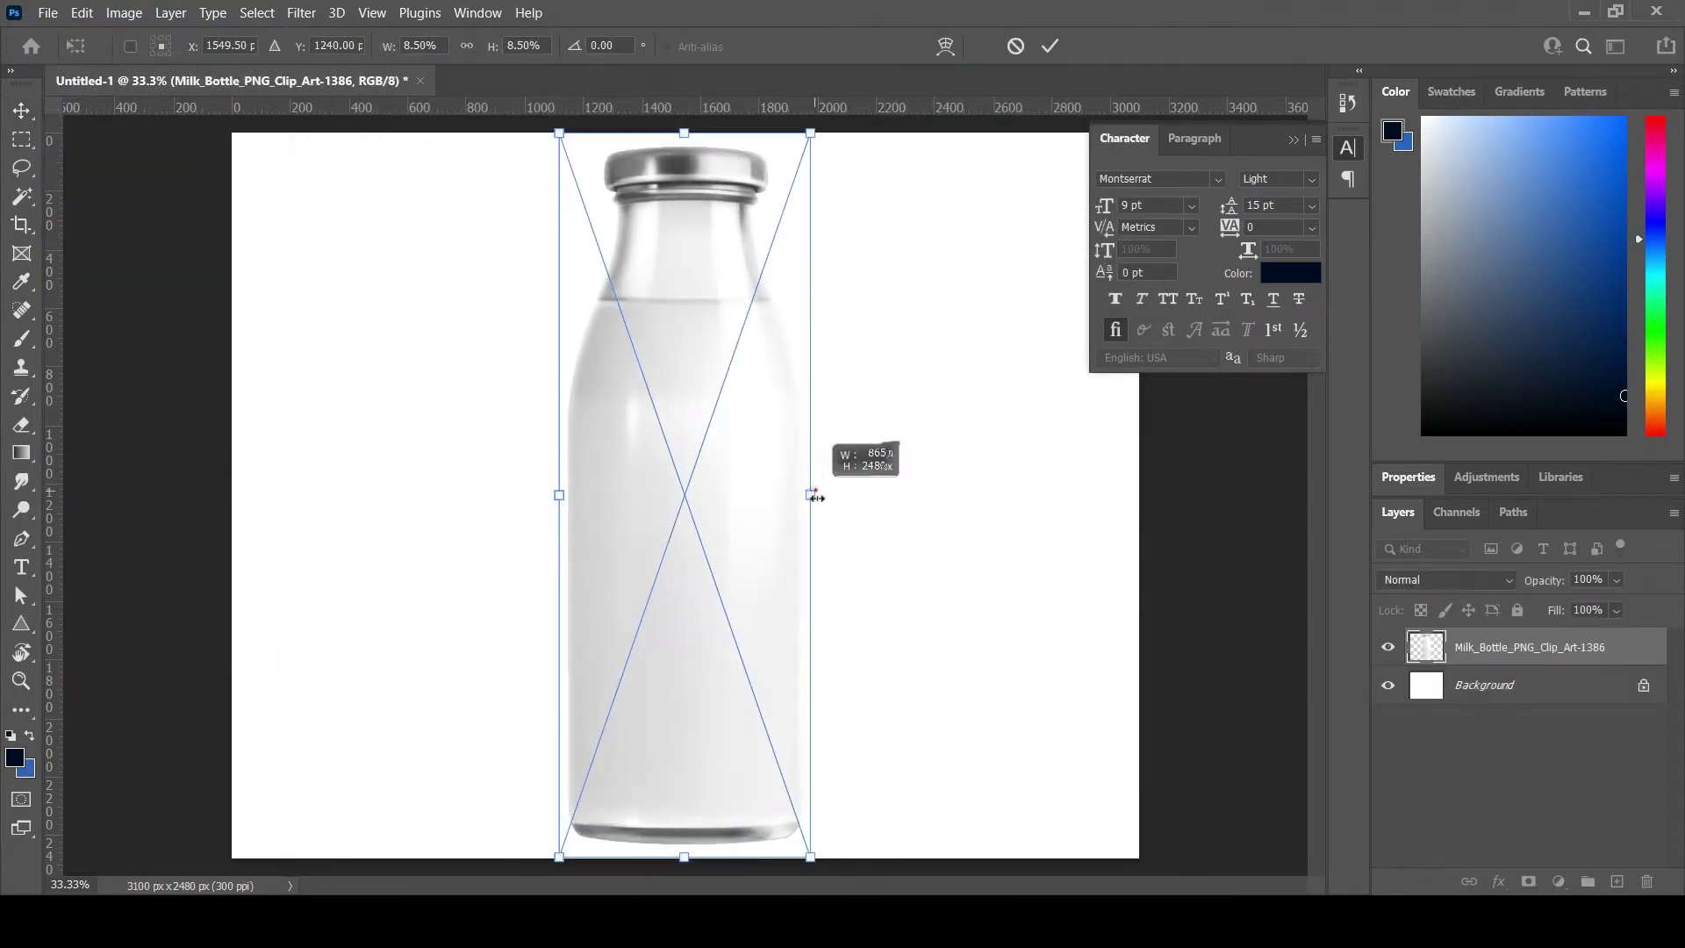
left_click_drag(814, 492, 830, 492)
left_click_drag(829, 134, 801, 232)
Step: Position the bottle near the canvas centre, commit it, and add an empty layer above Background
mouse_move(701, 458)
left_mouse_down()
mouse_move(711, 490)
mouse_move(729, 485)
left_mouse_up()
left_click_drag(800, 213, 781, 263)
mouse_move(728, 536)
left_mouse_down()
mouse_move(759, 454)
mouse_move(740, 452)
left_mouse_up()
key("Return")
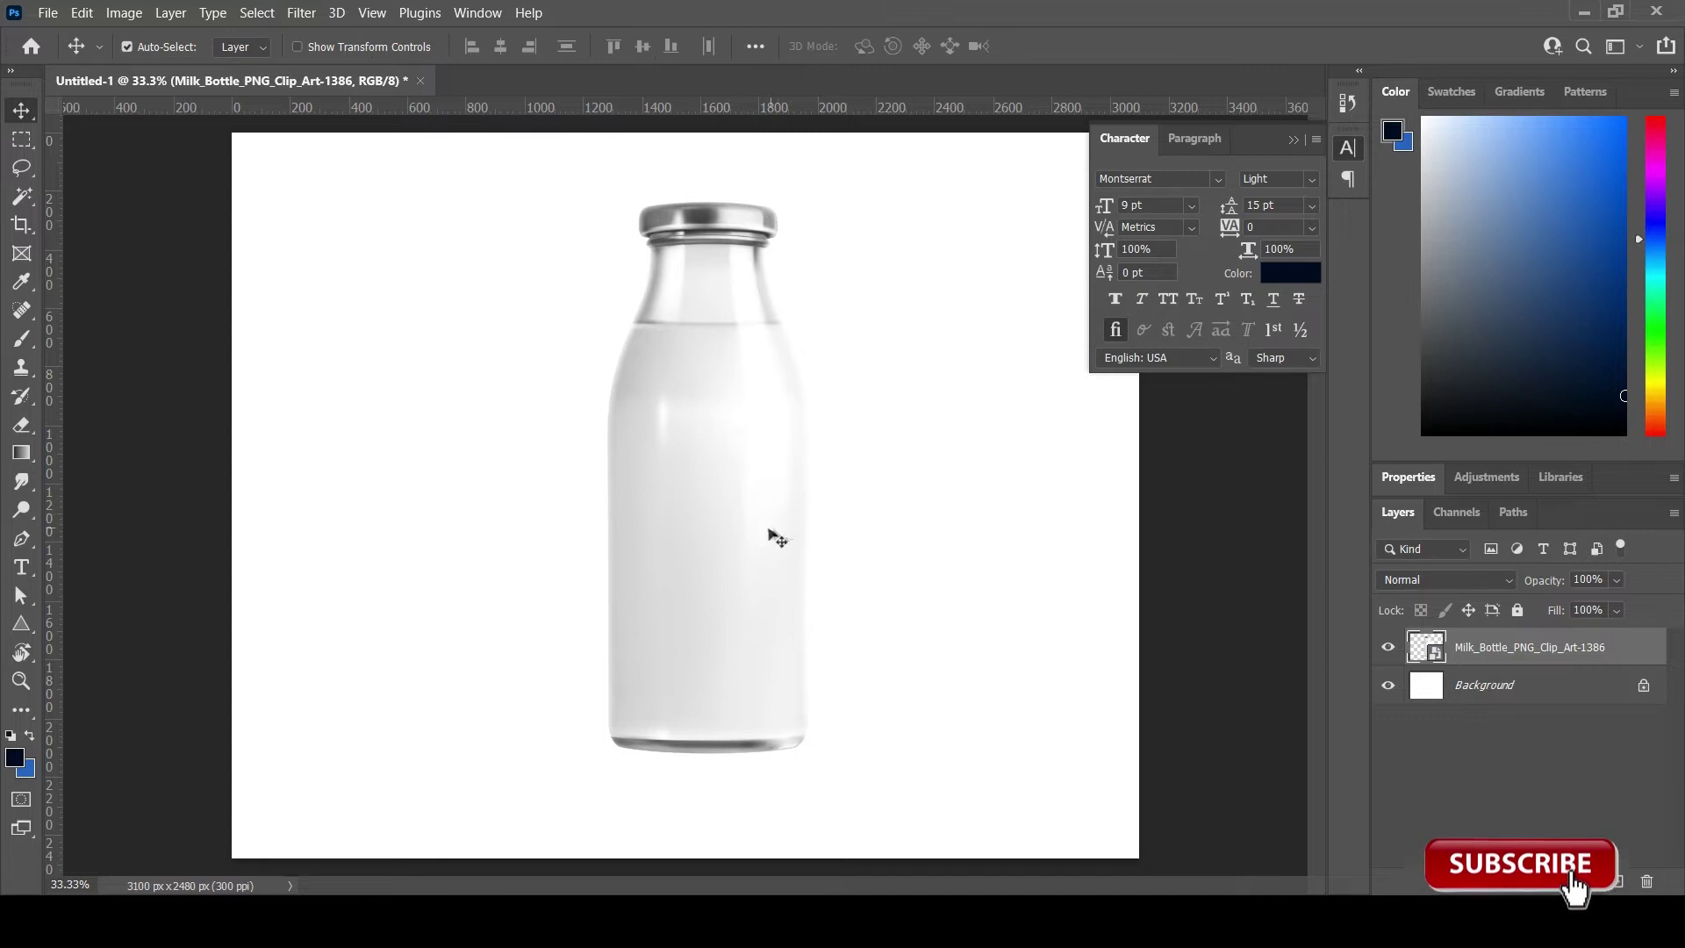
left_click(1521, 686)
key("ctrl+shift+alt+n")
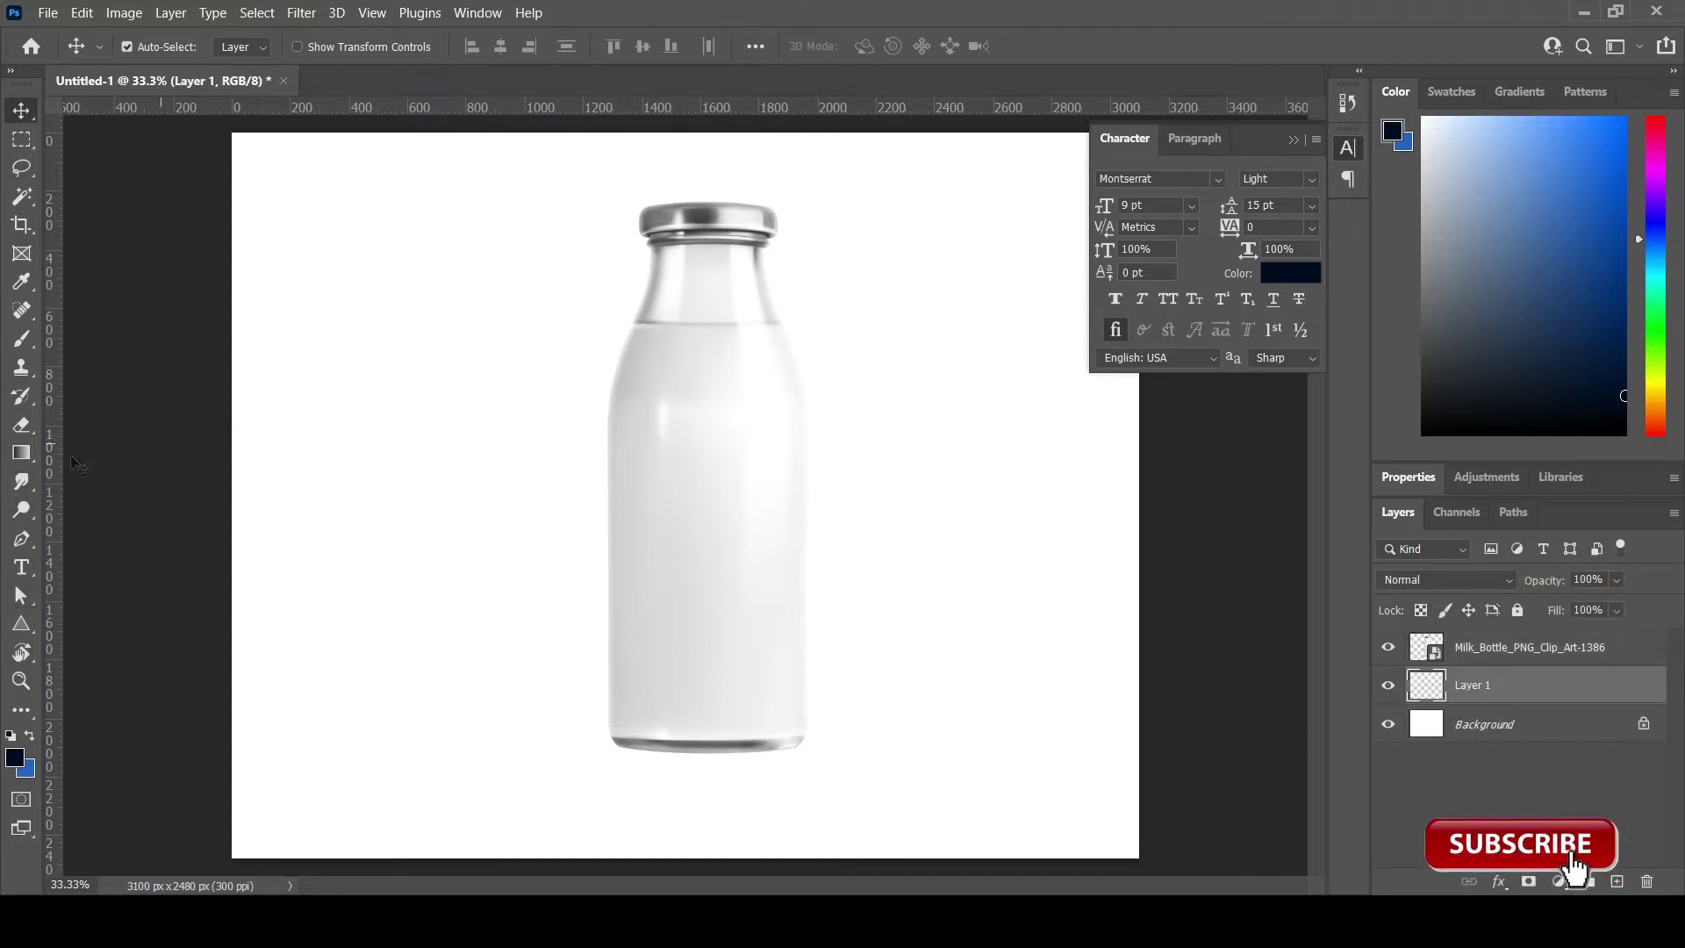
Step: Choose the Gradient tool with a saturated bright blue foreground colour
left_click(21, 453)
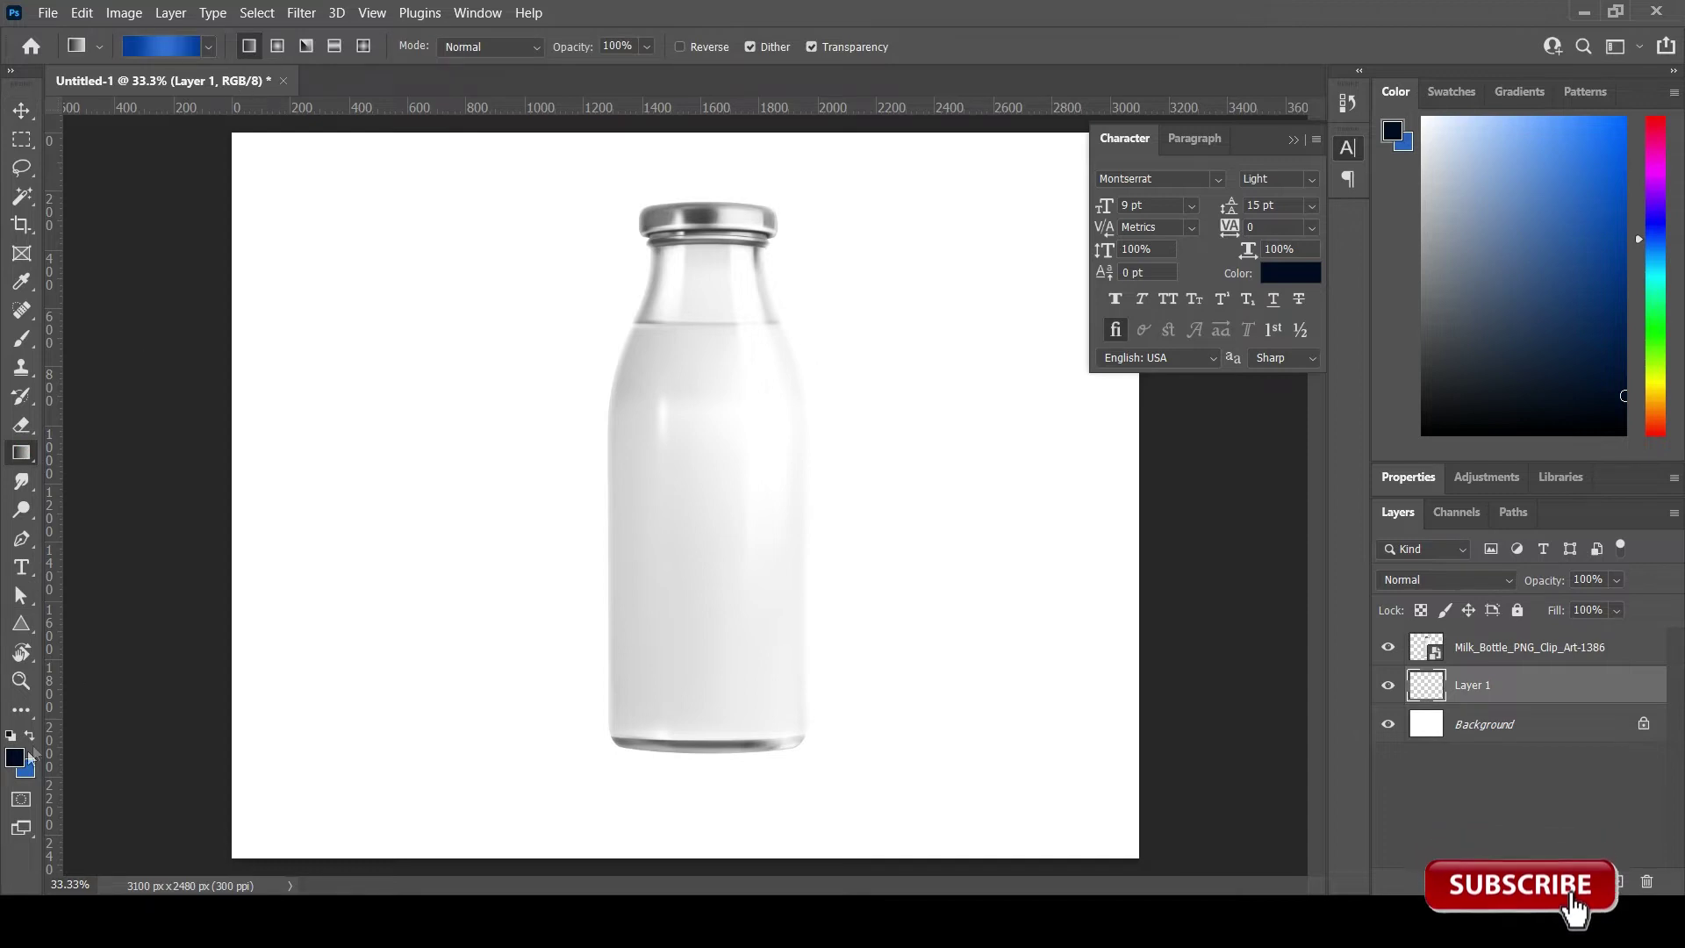
left_click(14, 757)
left_click(1052, 516)
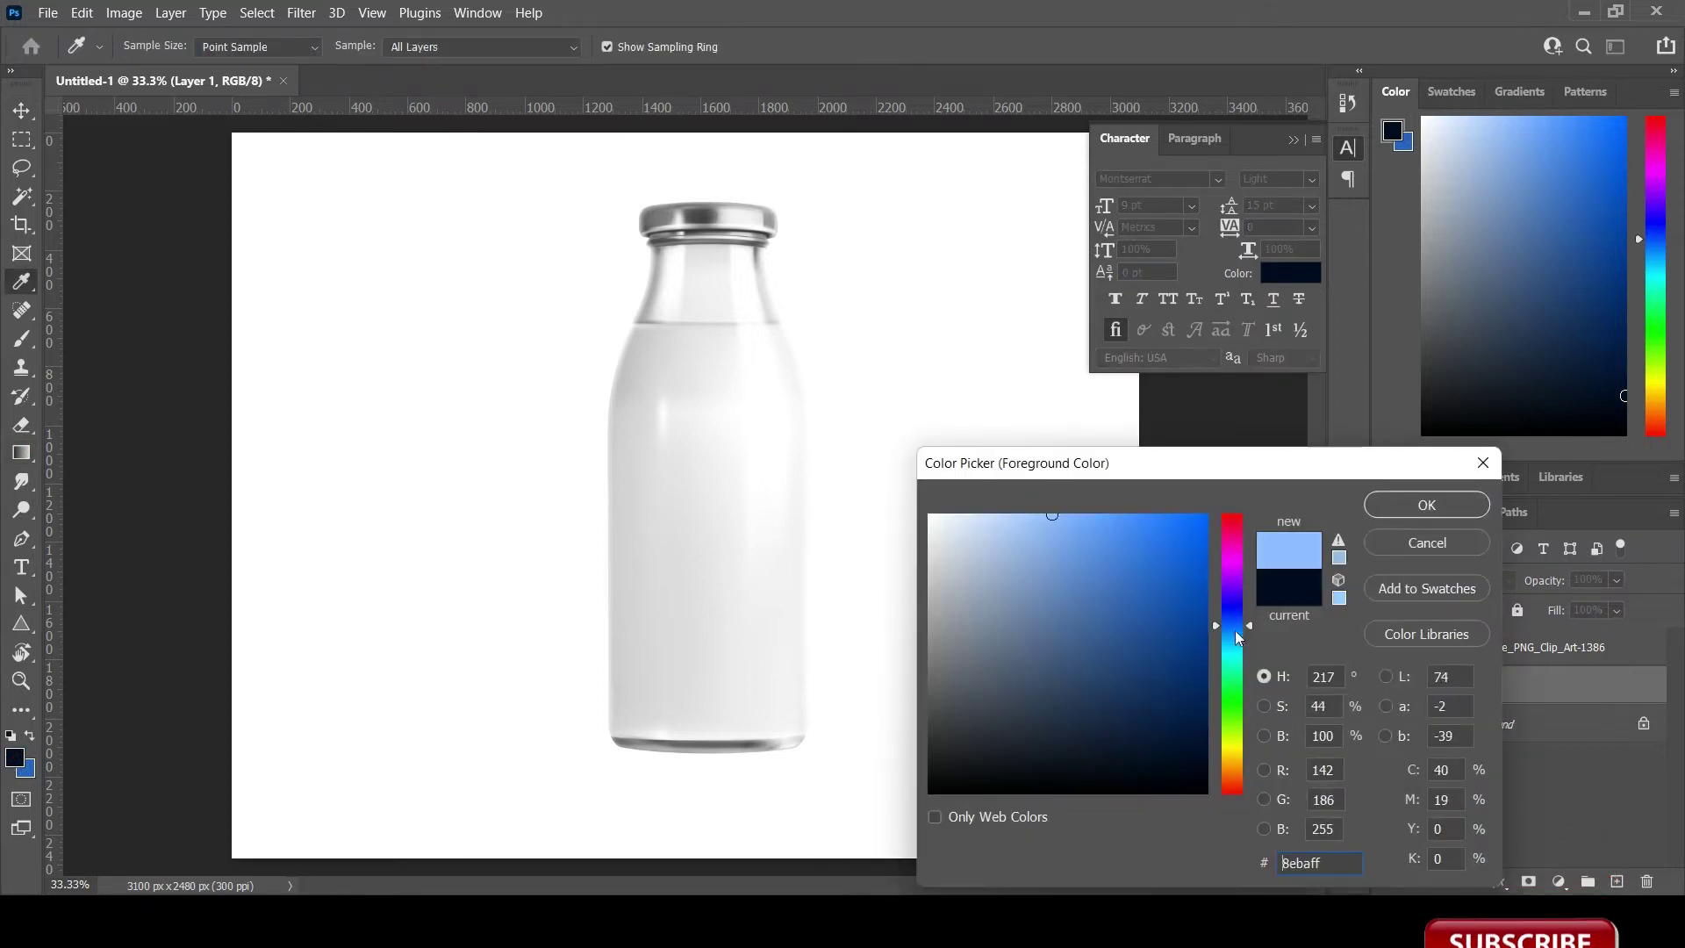
left_click(1234, 633)
left_click(1110, 518)
left_click(1426, 505)
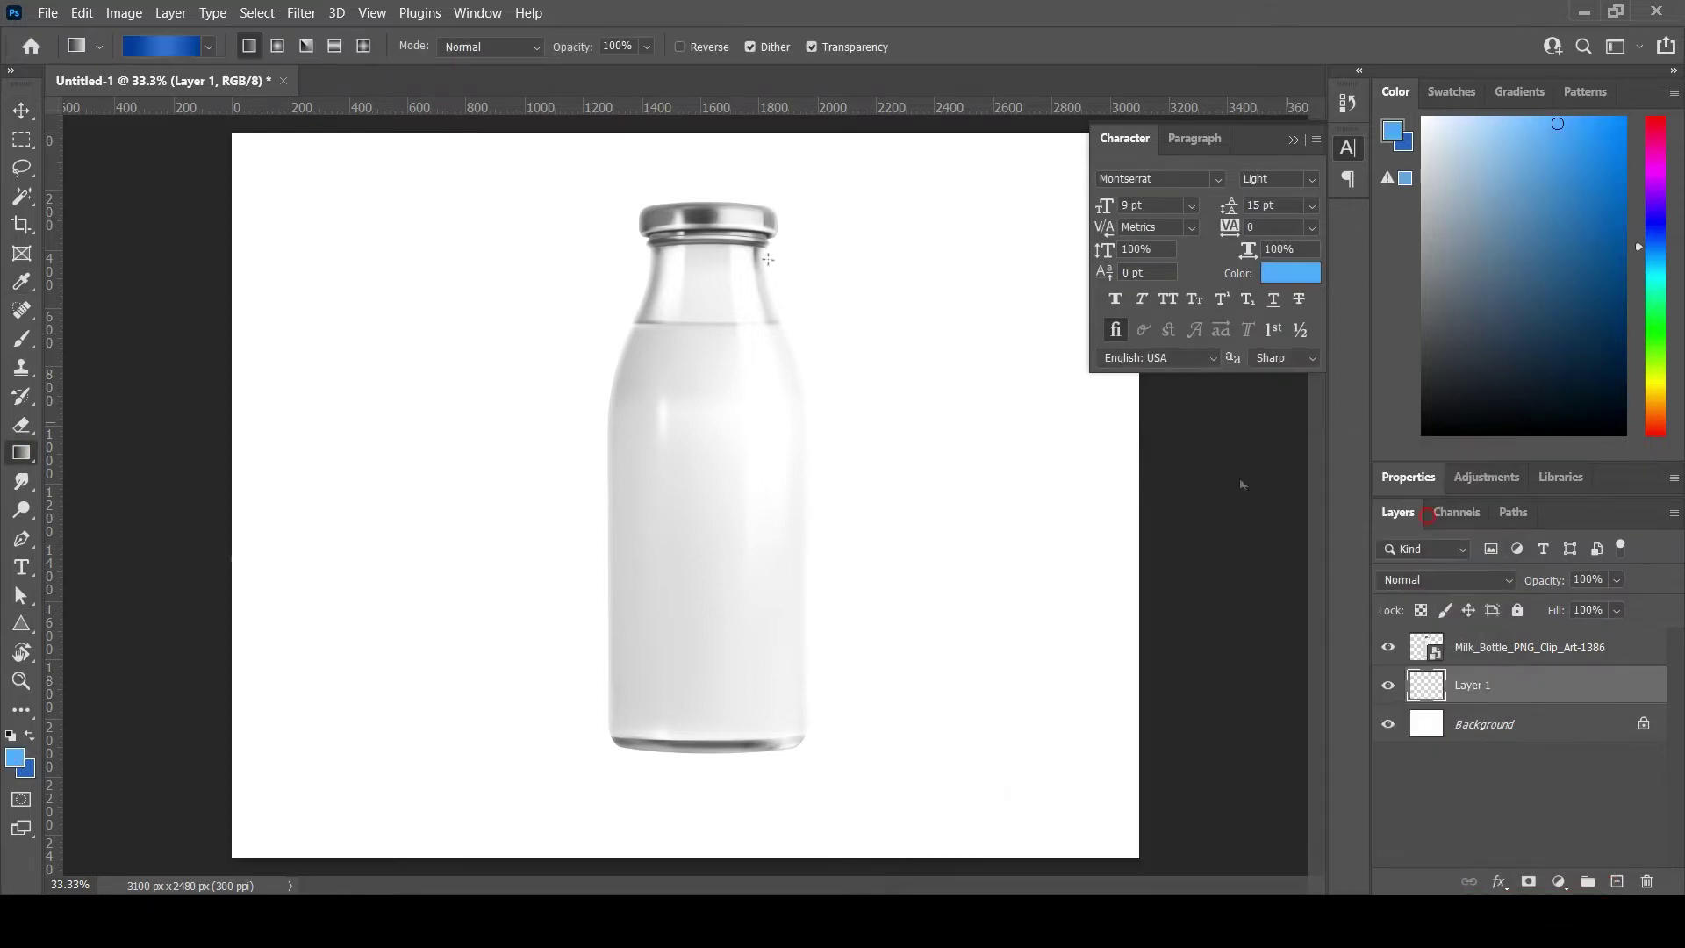
Step: Fill Layer 1 with a top-to-bottom blue-to-pale-blue foreground-to-background linear gradient
left_click(180, 52)
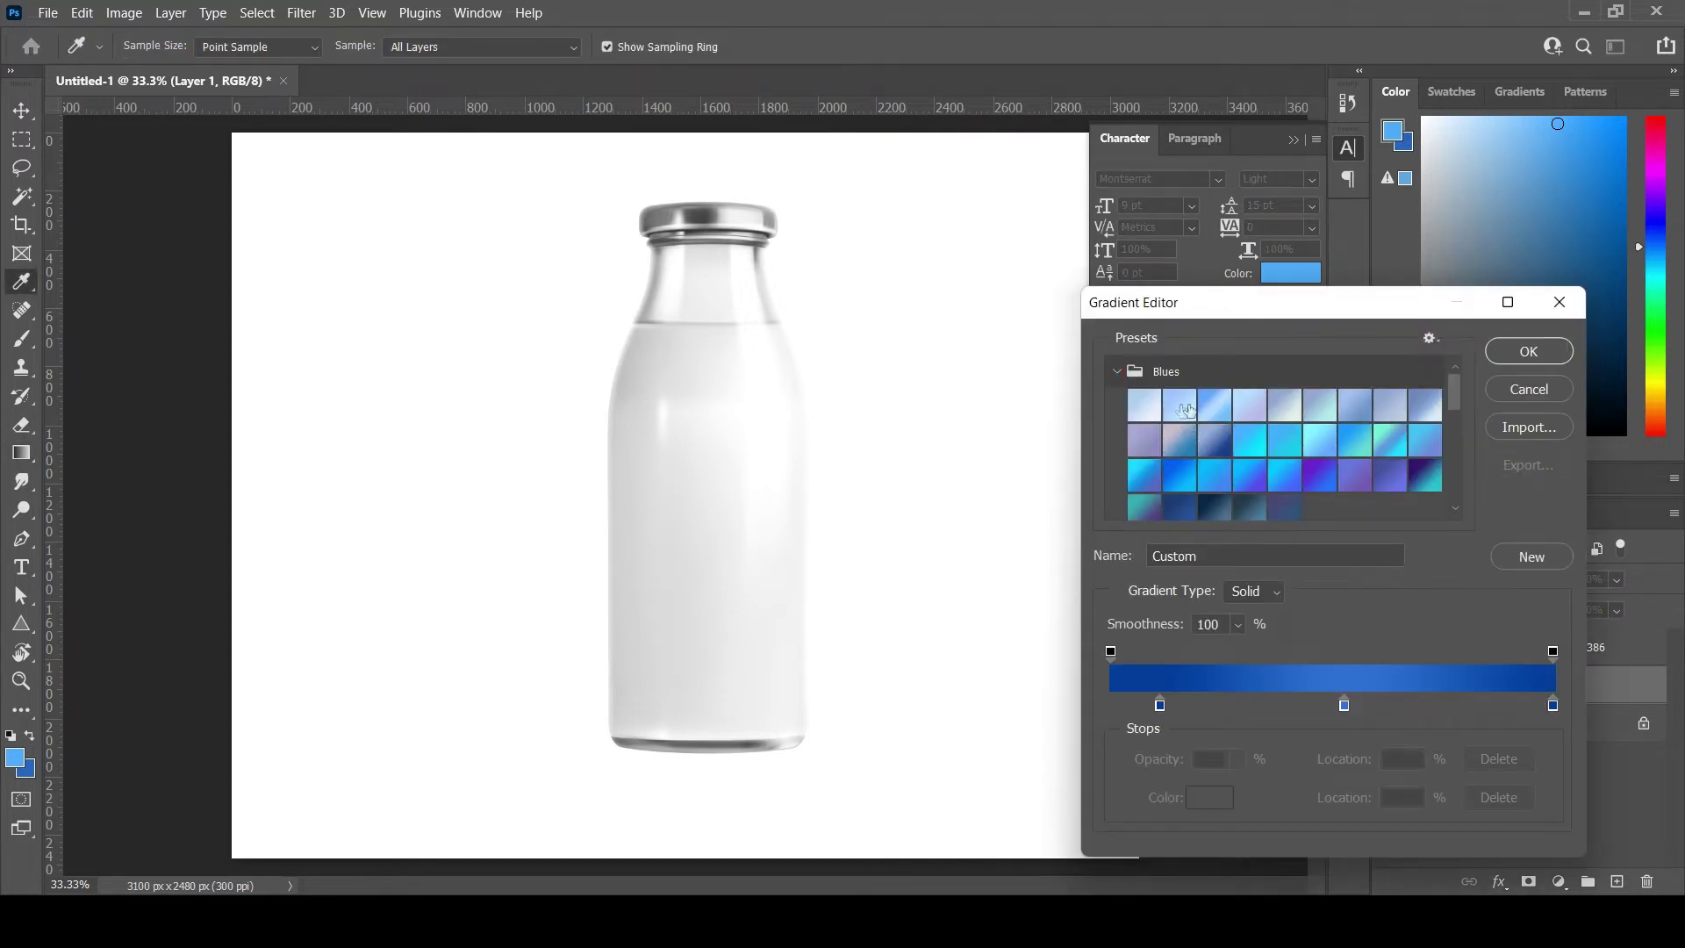
left_click(1119, 372)
left_click(1145, 437)
double_click(1552, 703)
left_click(968, 515)
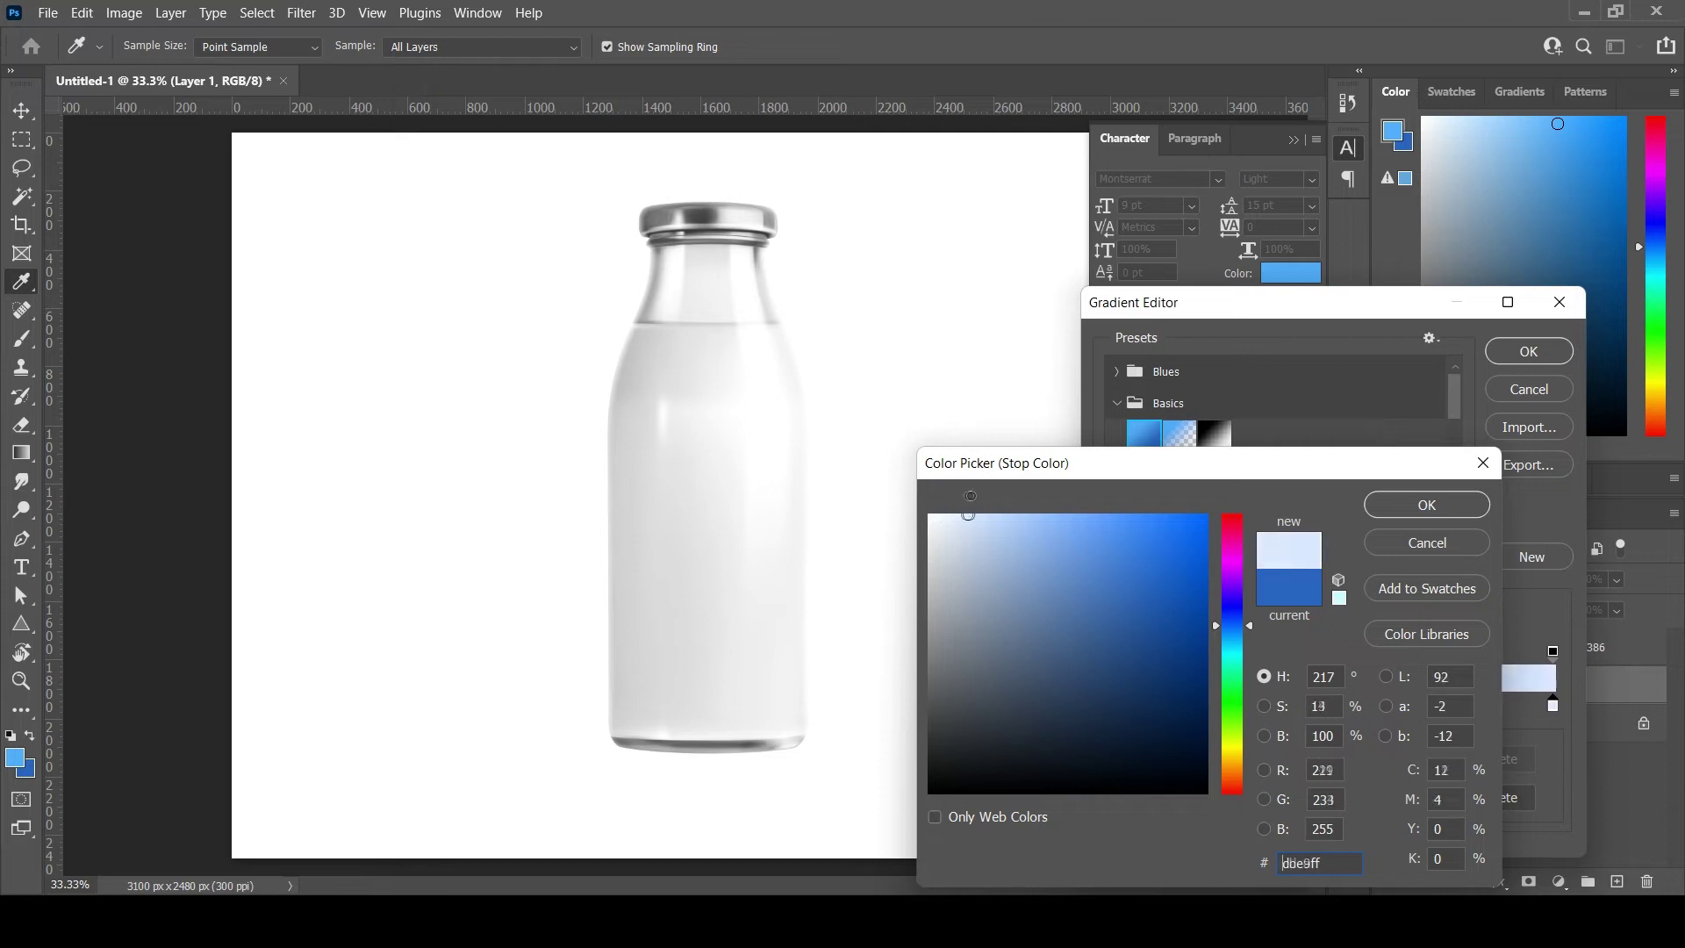
left_click(1457, 514)
left_click(1538, 353)
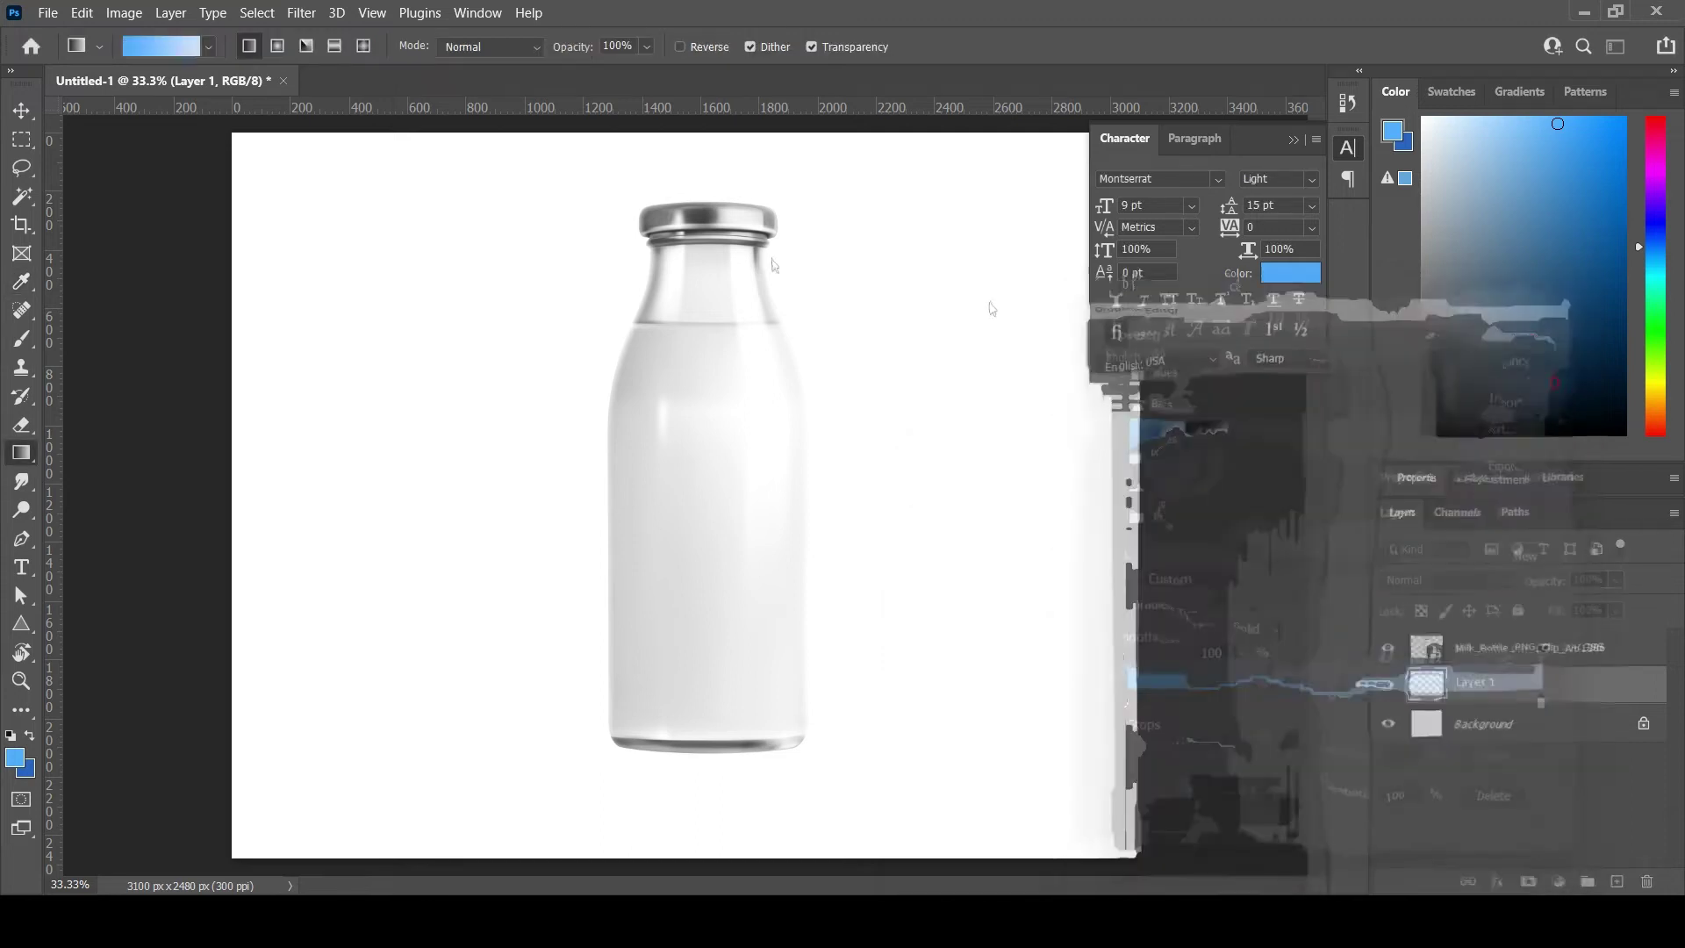
left_click_drag(811, 508, 809, 550)
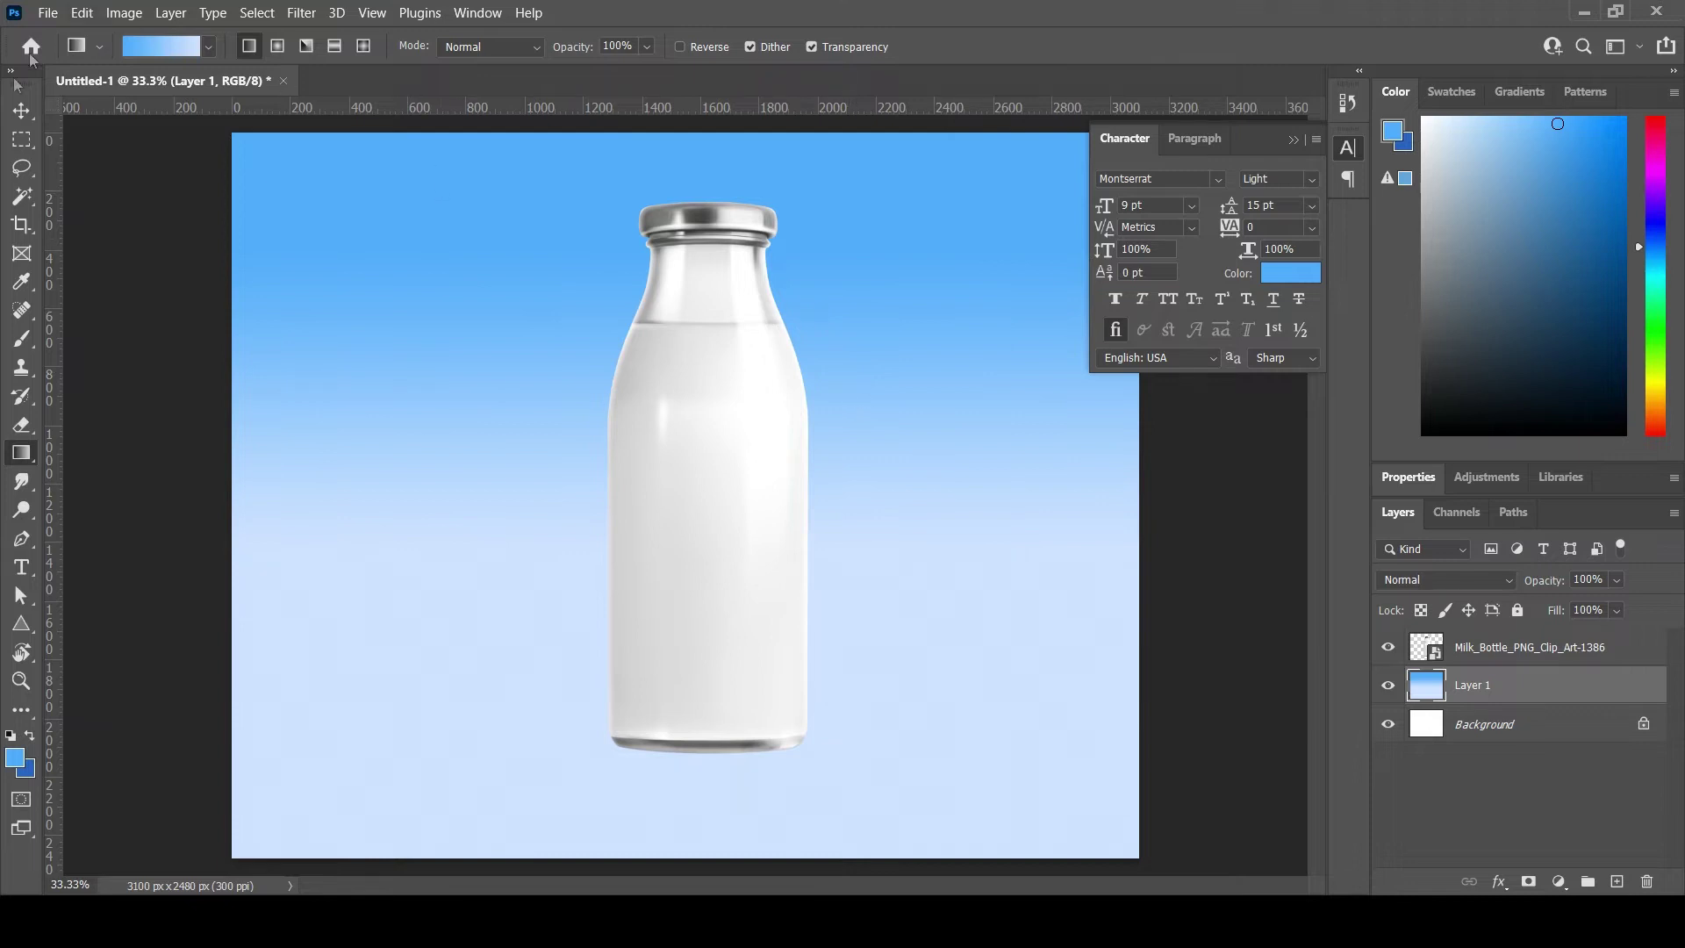
Step: Centre the milk bottle horizontally on the canvas
key("v")
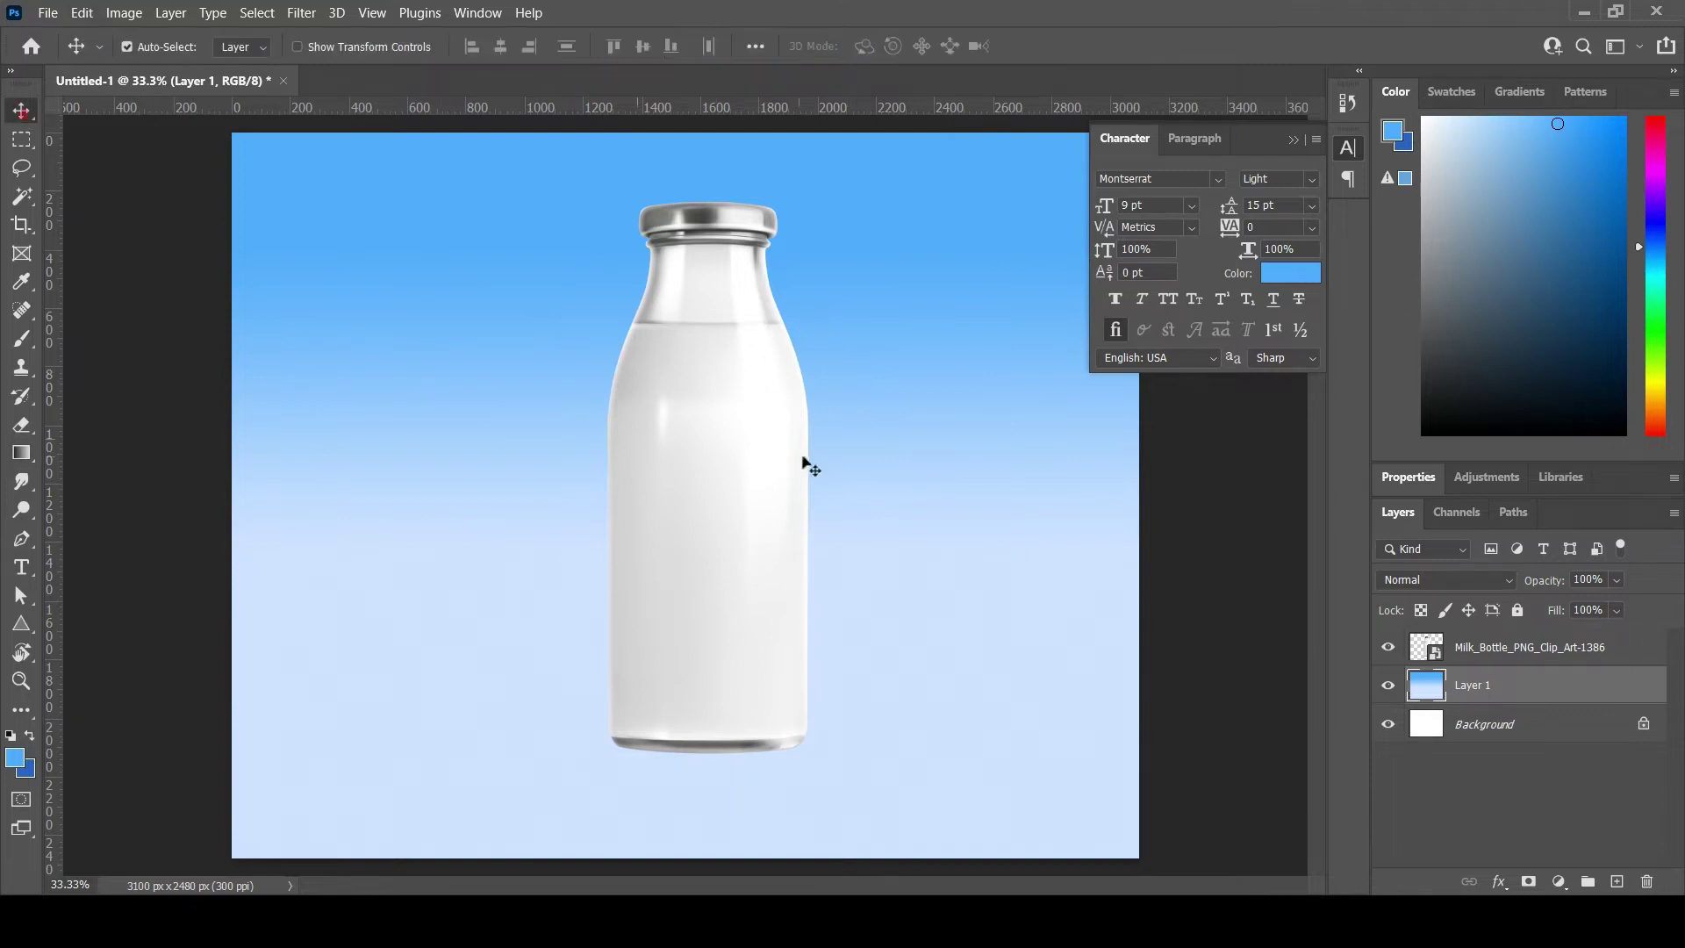
left_click_drag(802, 463, 779, 458)
left_click(756, 45)
left_click(819, 244)
left_click(834, 283)
left_click(667, 307)
Step: Place the milk splash image from the Desktop, positioned around the bottle
left_click(46, 13)
left_click(87, 447)
left_click(399, 556)
double_click(549, 259)
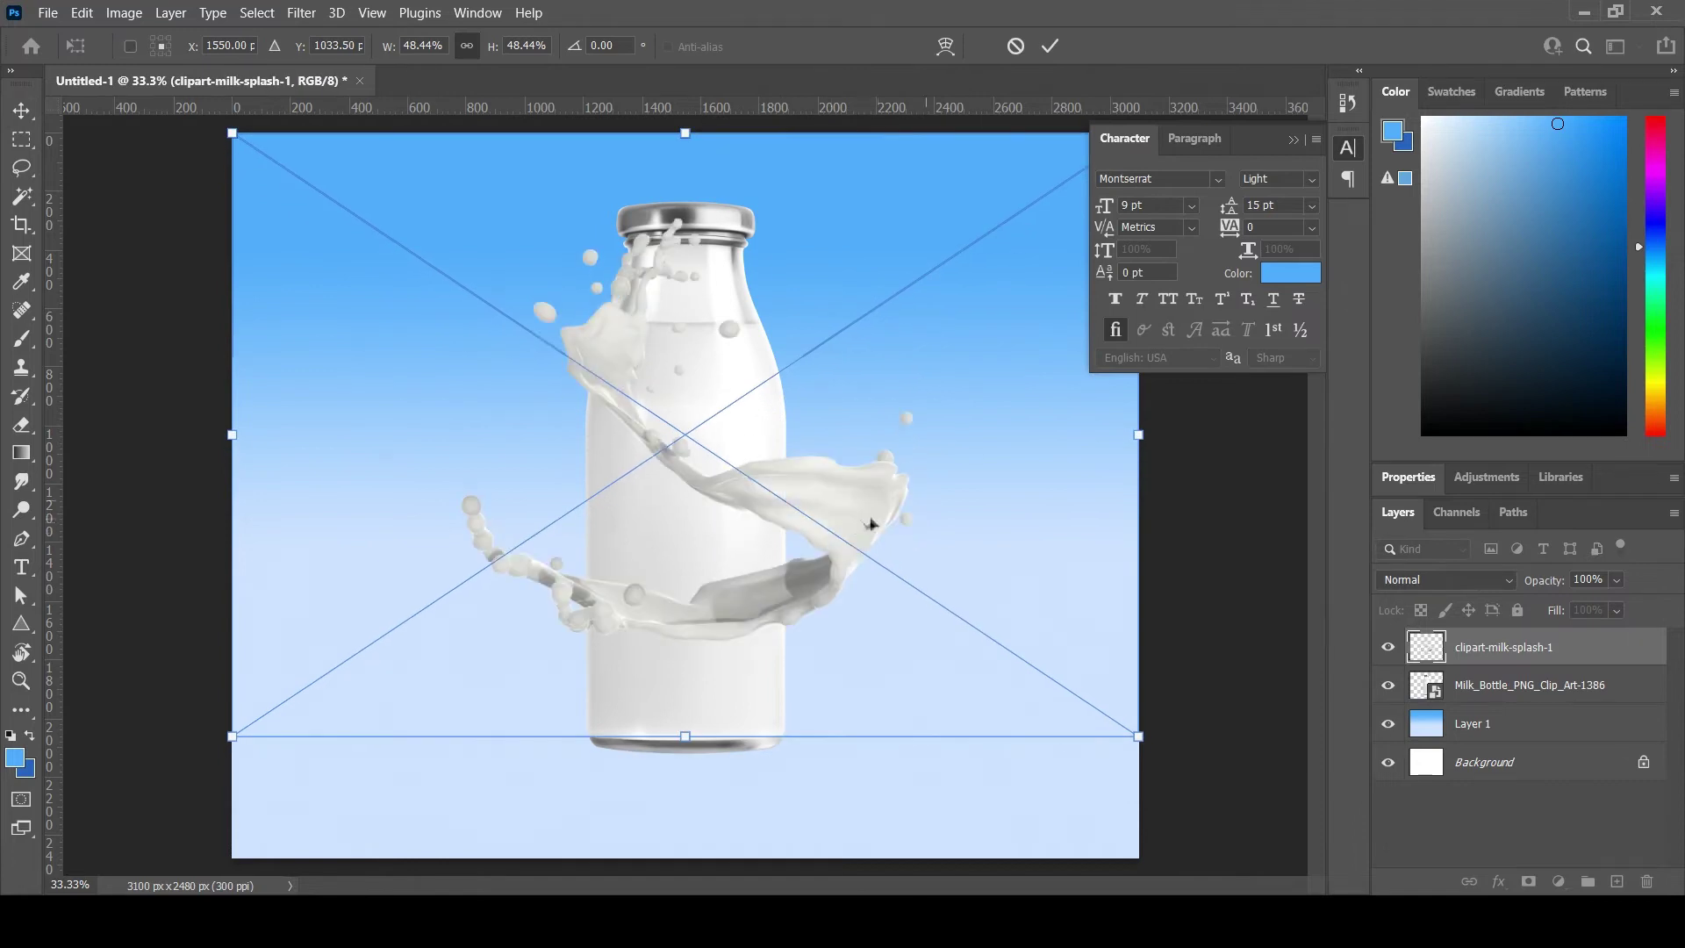
double_click(857, 523)
left_click_drag(835, 567, 809, 520)
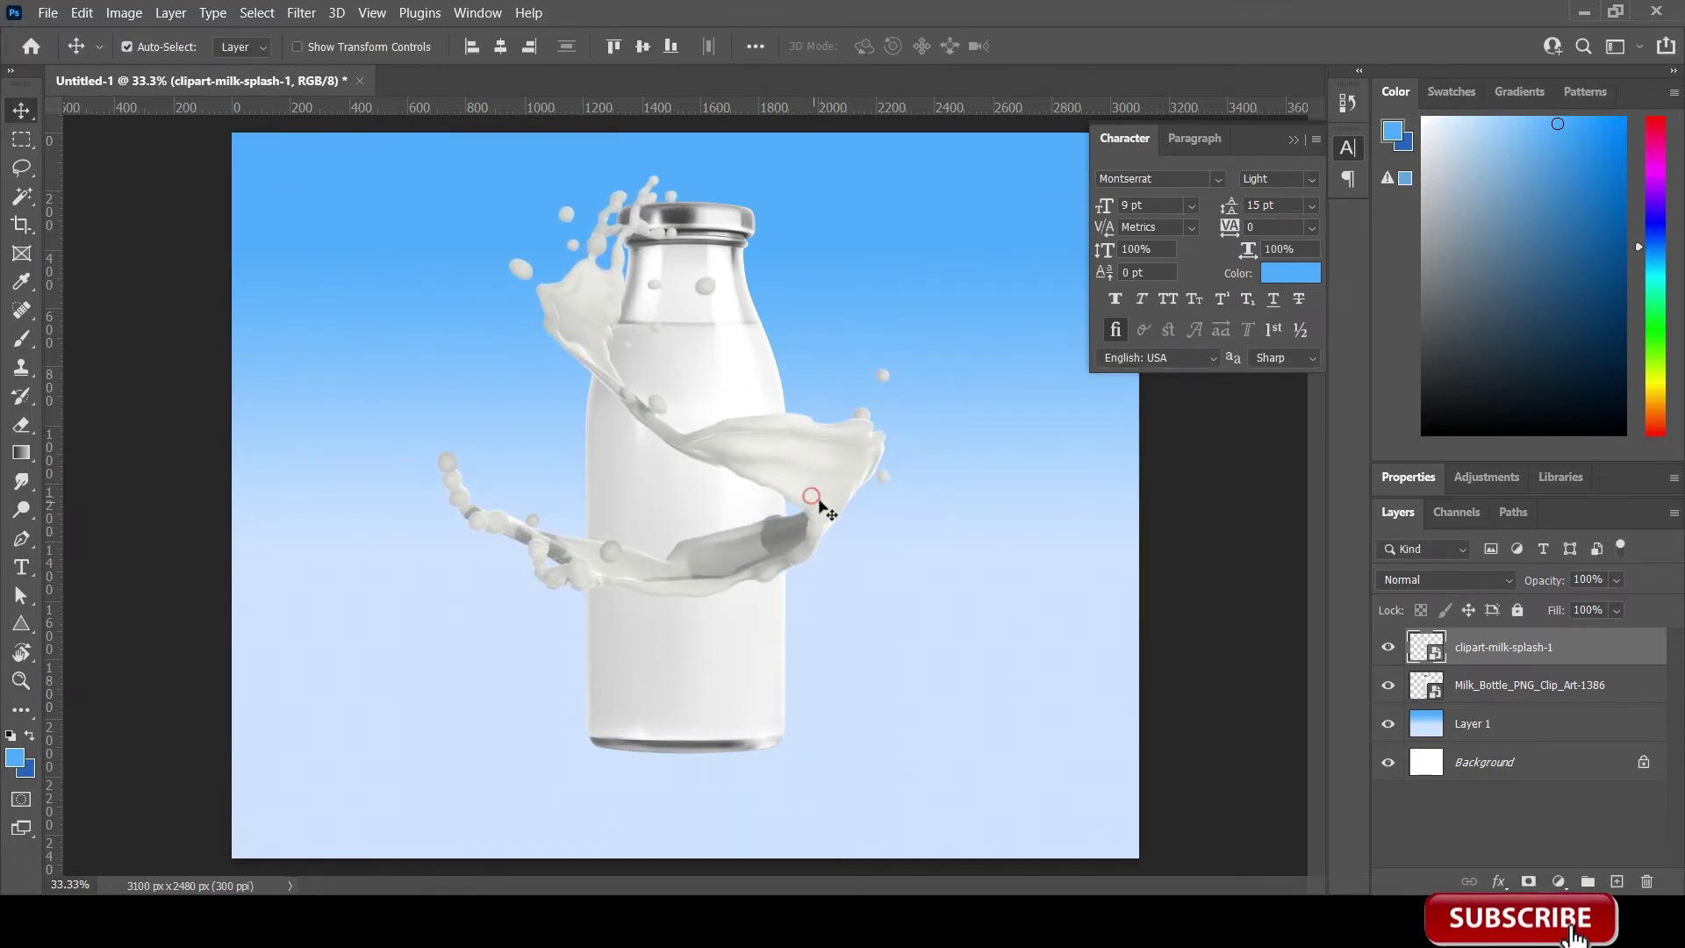
Step: Rasterize the milk splash layer and nudge it slightly down-right
right_click(1556, 651)
left_click(1321, 404)
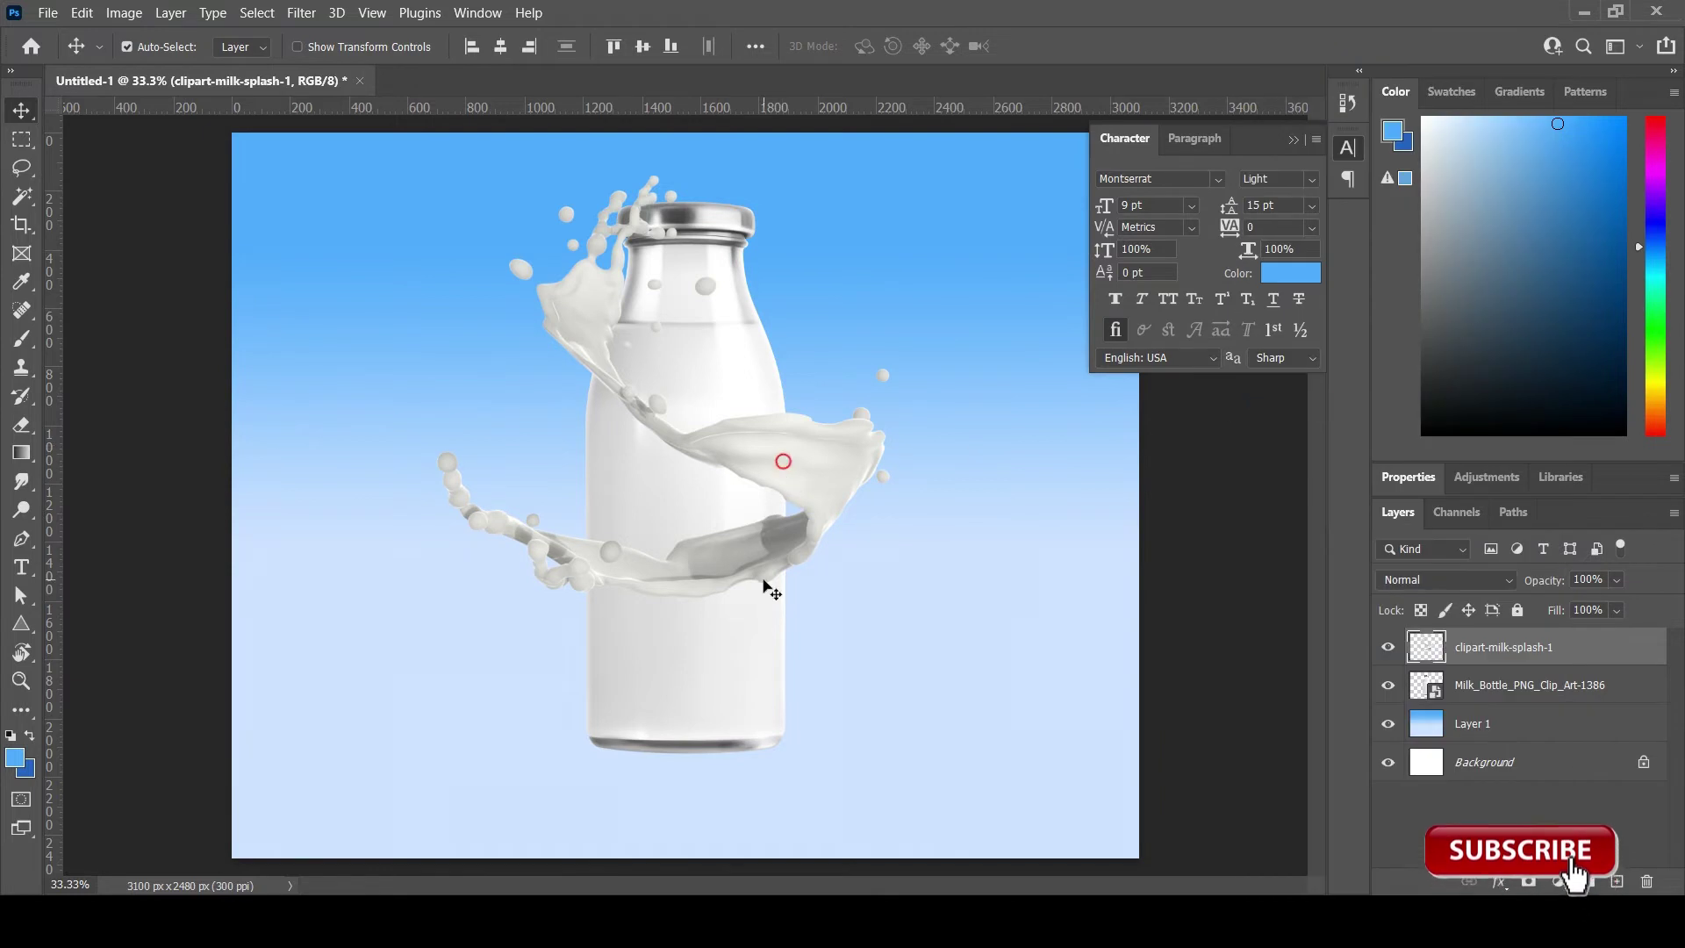
left_click_drag(831, 491, 820, 459)
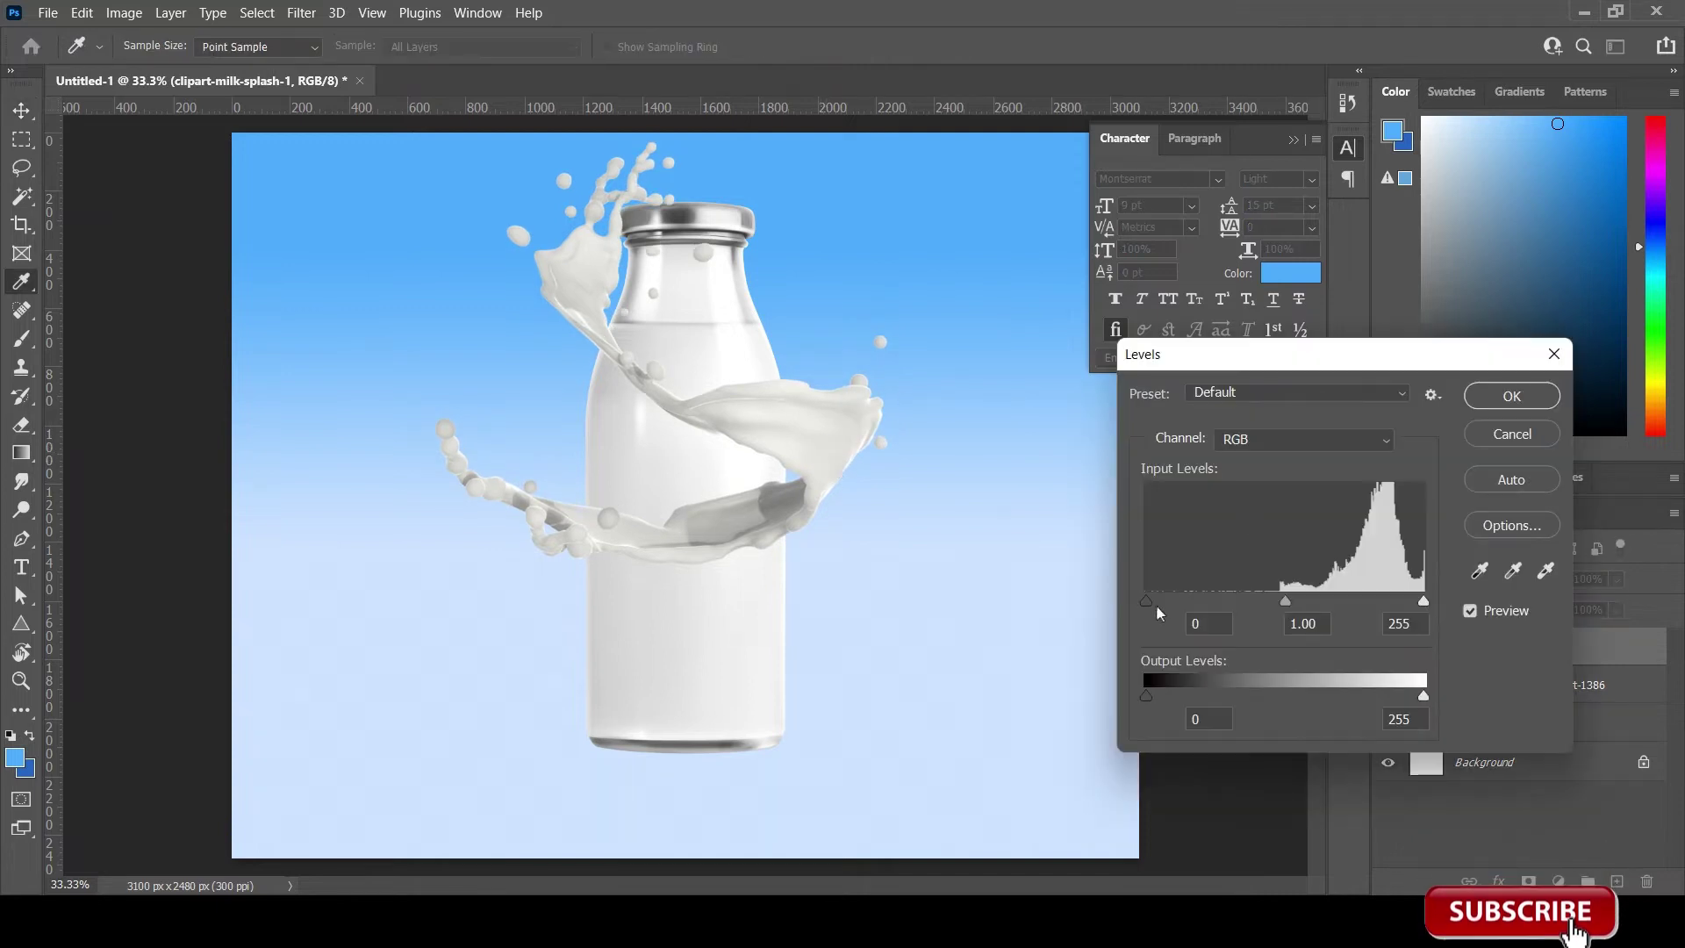
Step: Brighten the milk splash with Levels, raising the midtones and highlights
mouse_move(1146, 601)
left_mouse_down()
mouse_move(1209, 601)
mouse_move(1146, 600)
left_mouse_up()
left_click_drag(1286, 601, 1250, 604)
mouse_move(1423, 601)
left_mouse_down()
mouse_move(1377, 600)
mouse_move(1411, 603)
left_mouse_up()
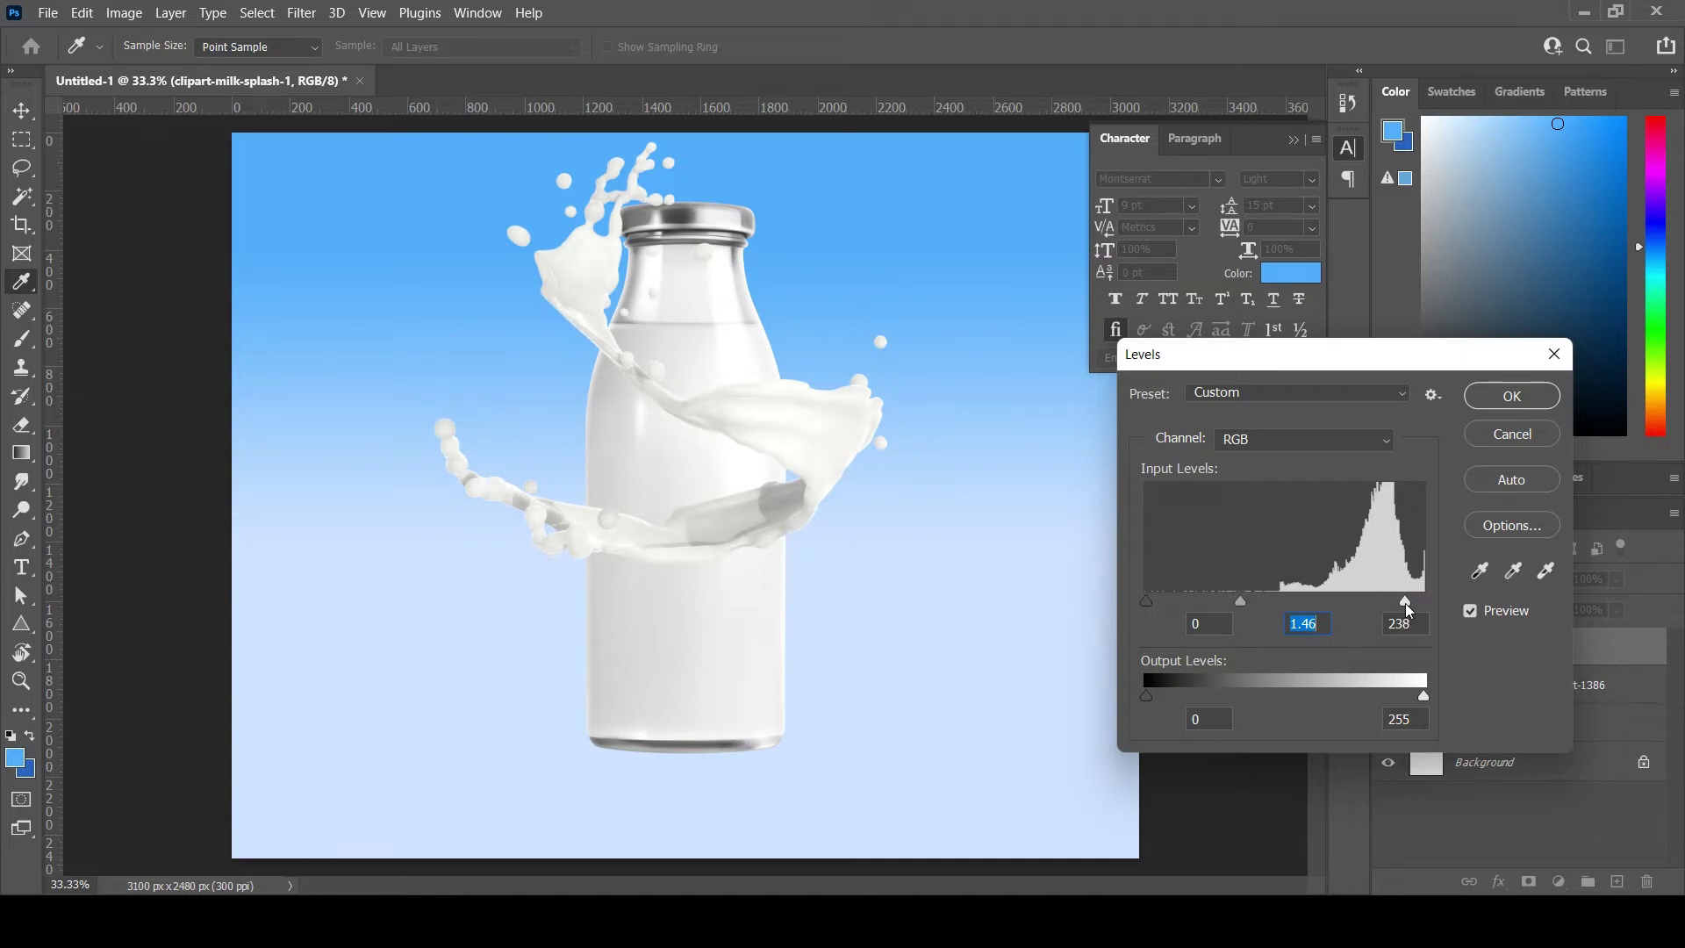
left_click(1405, 603)
mouse_move(1146, 602)
left_mouse_down()
mouse_move(1207, 602)
mouse_move(1183, 604)
left_mouse_up()
left_click(1511, 396)
Step: Apply a Levels smart filter to the bottle, adjusting midtones and brightening highlights
key("v")
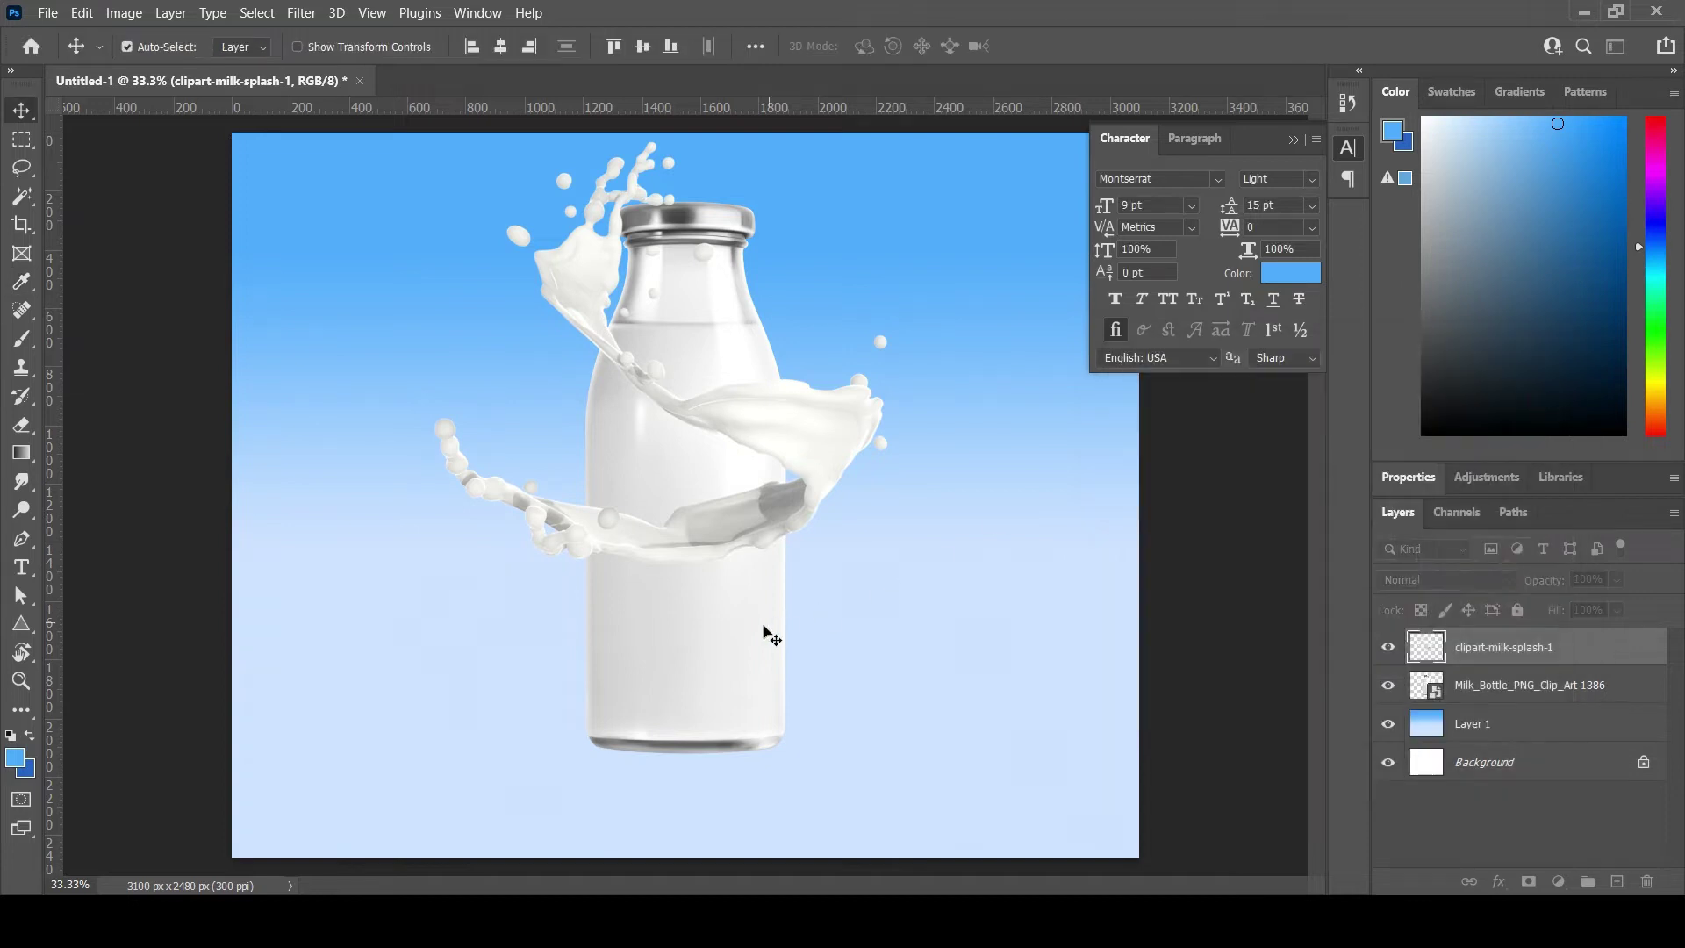
left_click(769, 635)
key("ctrl+l")
left_click_drag(864, 154, 1145, 403)
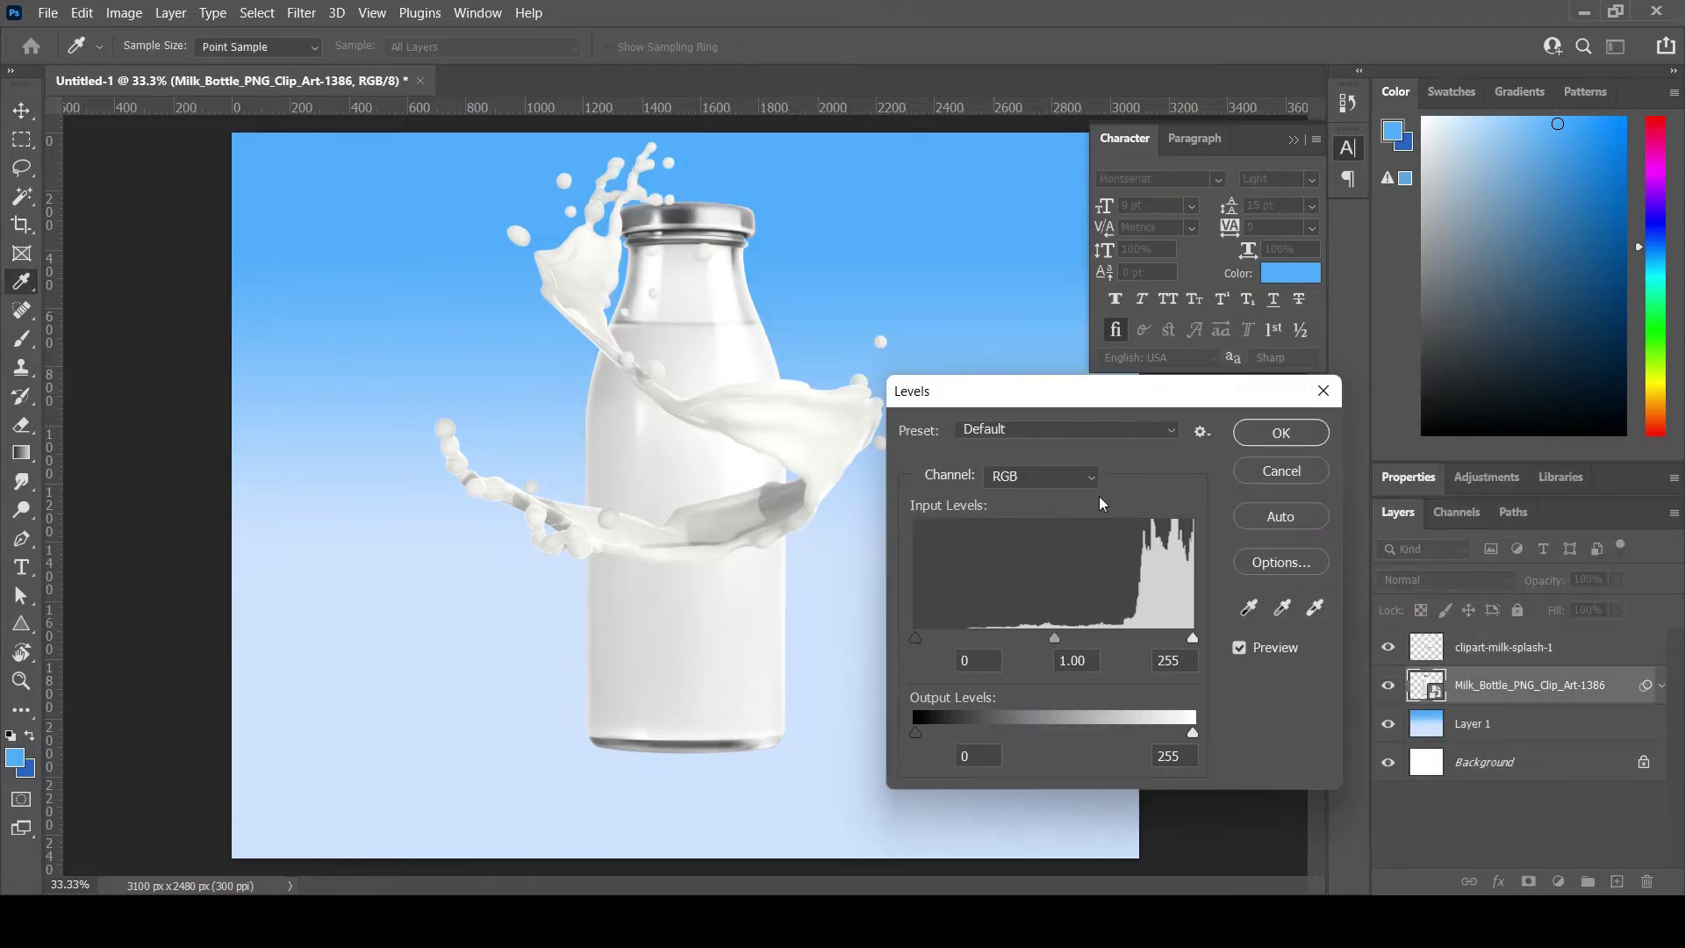
left_click_drag(1056, 638, 1088, 638)
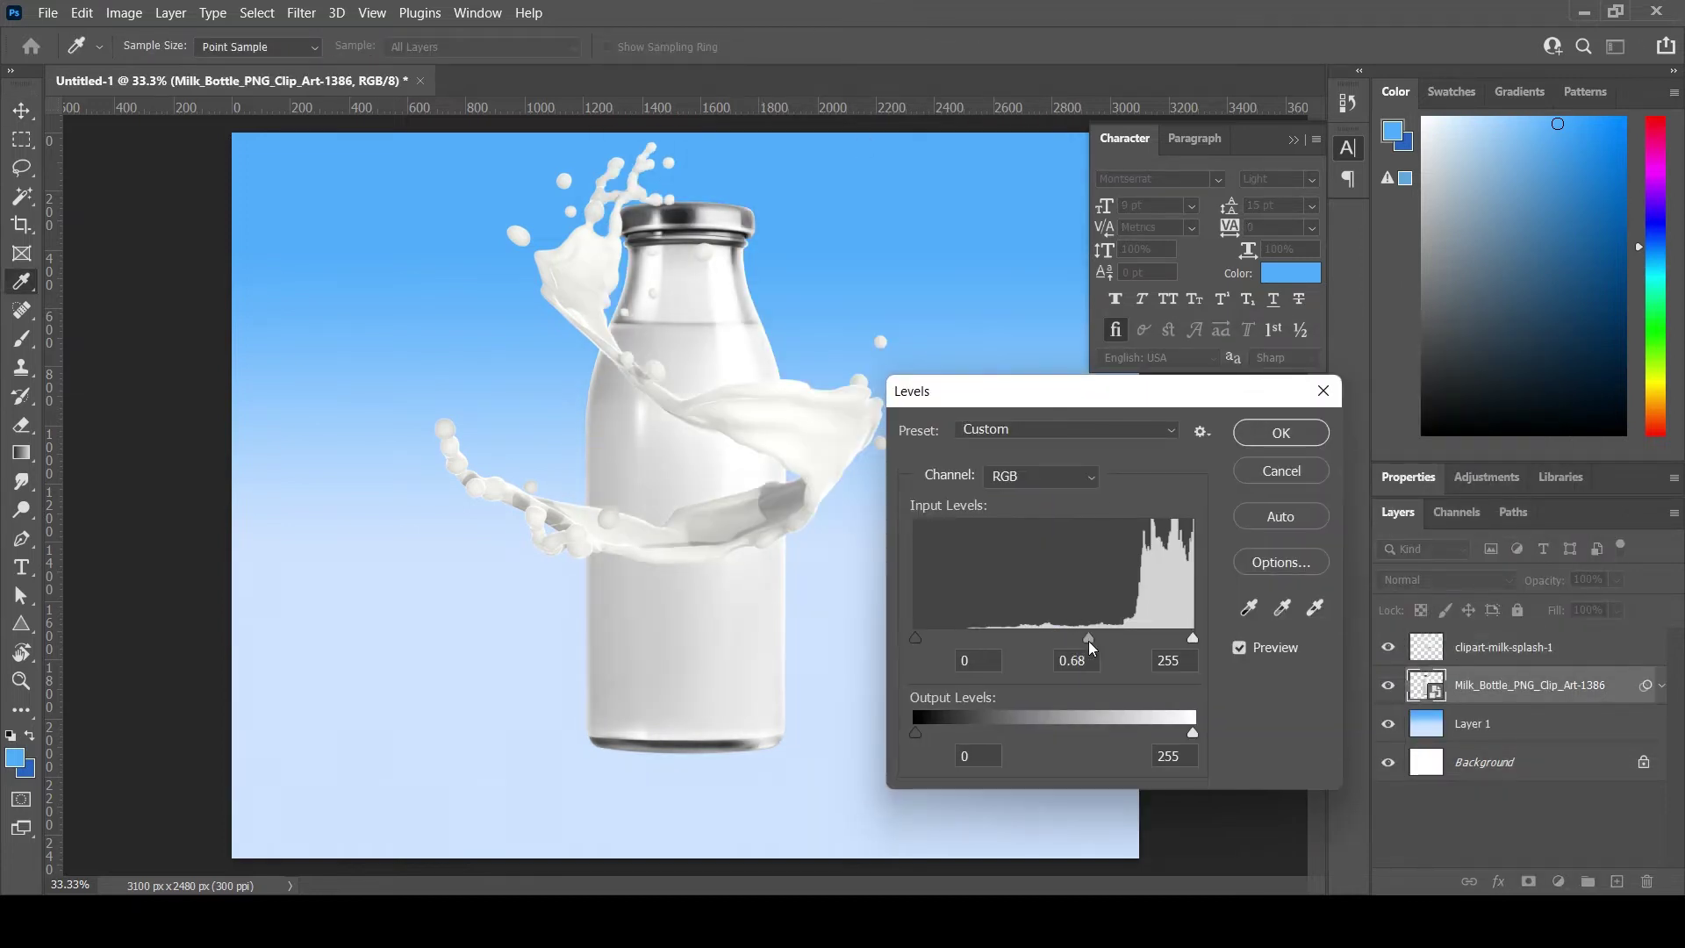
left_click_drag(1192, 638, 1182, 638)
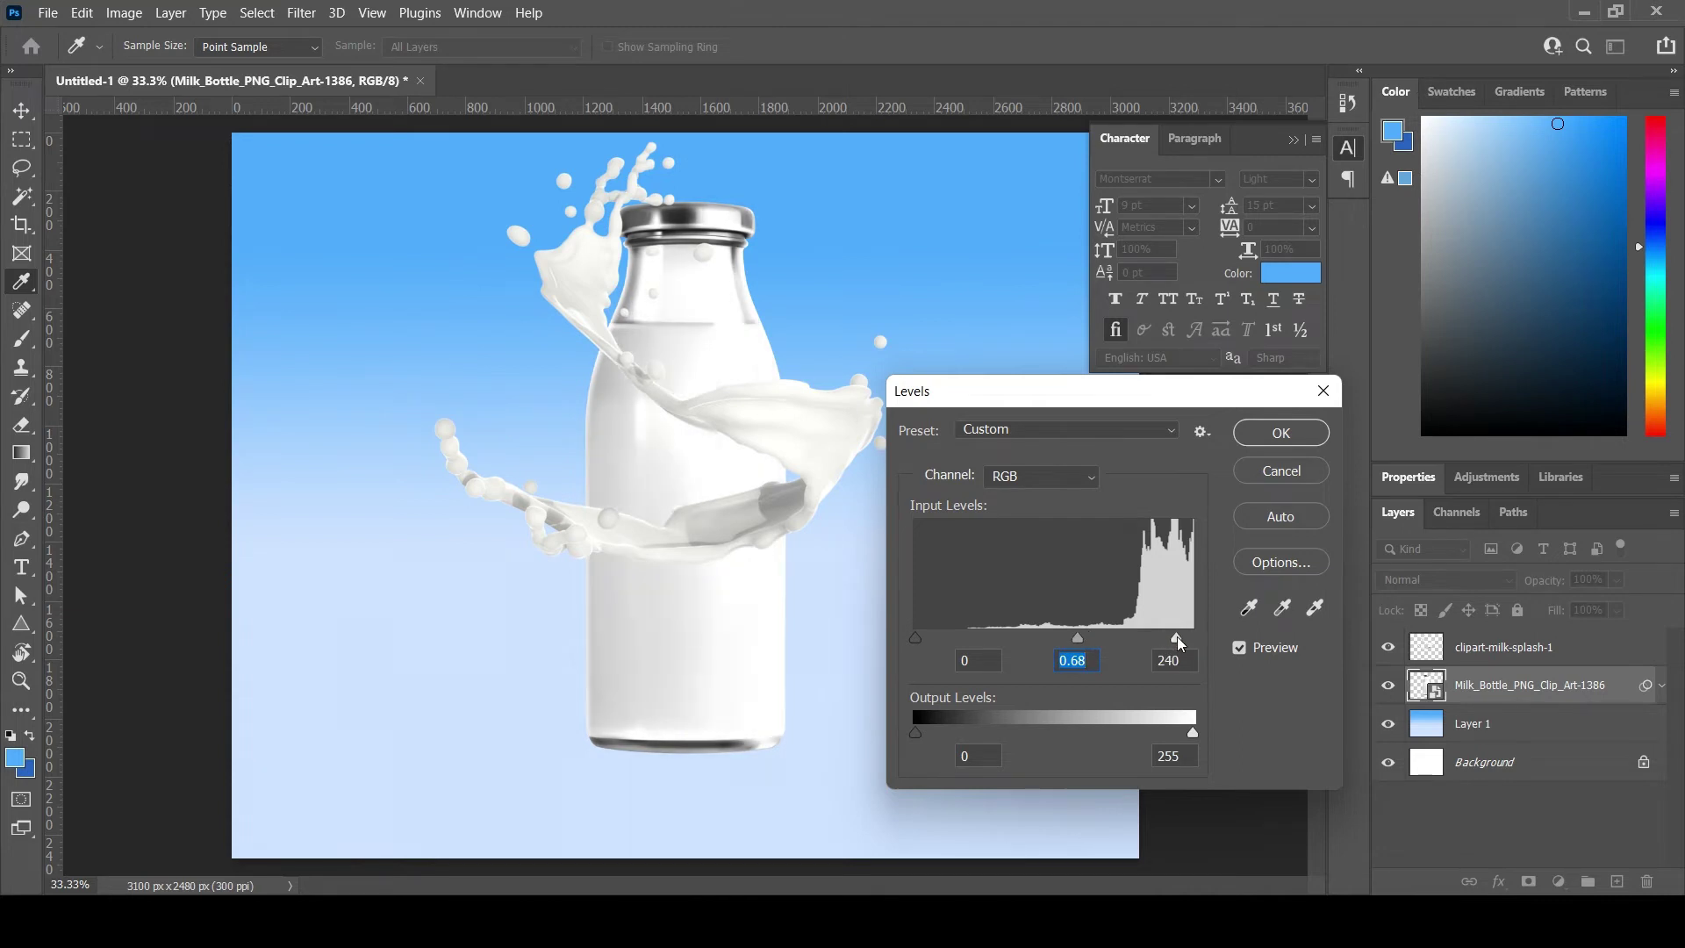
left_click(1281, 433)
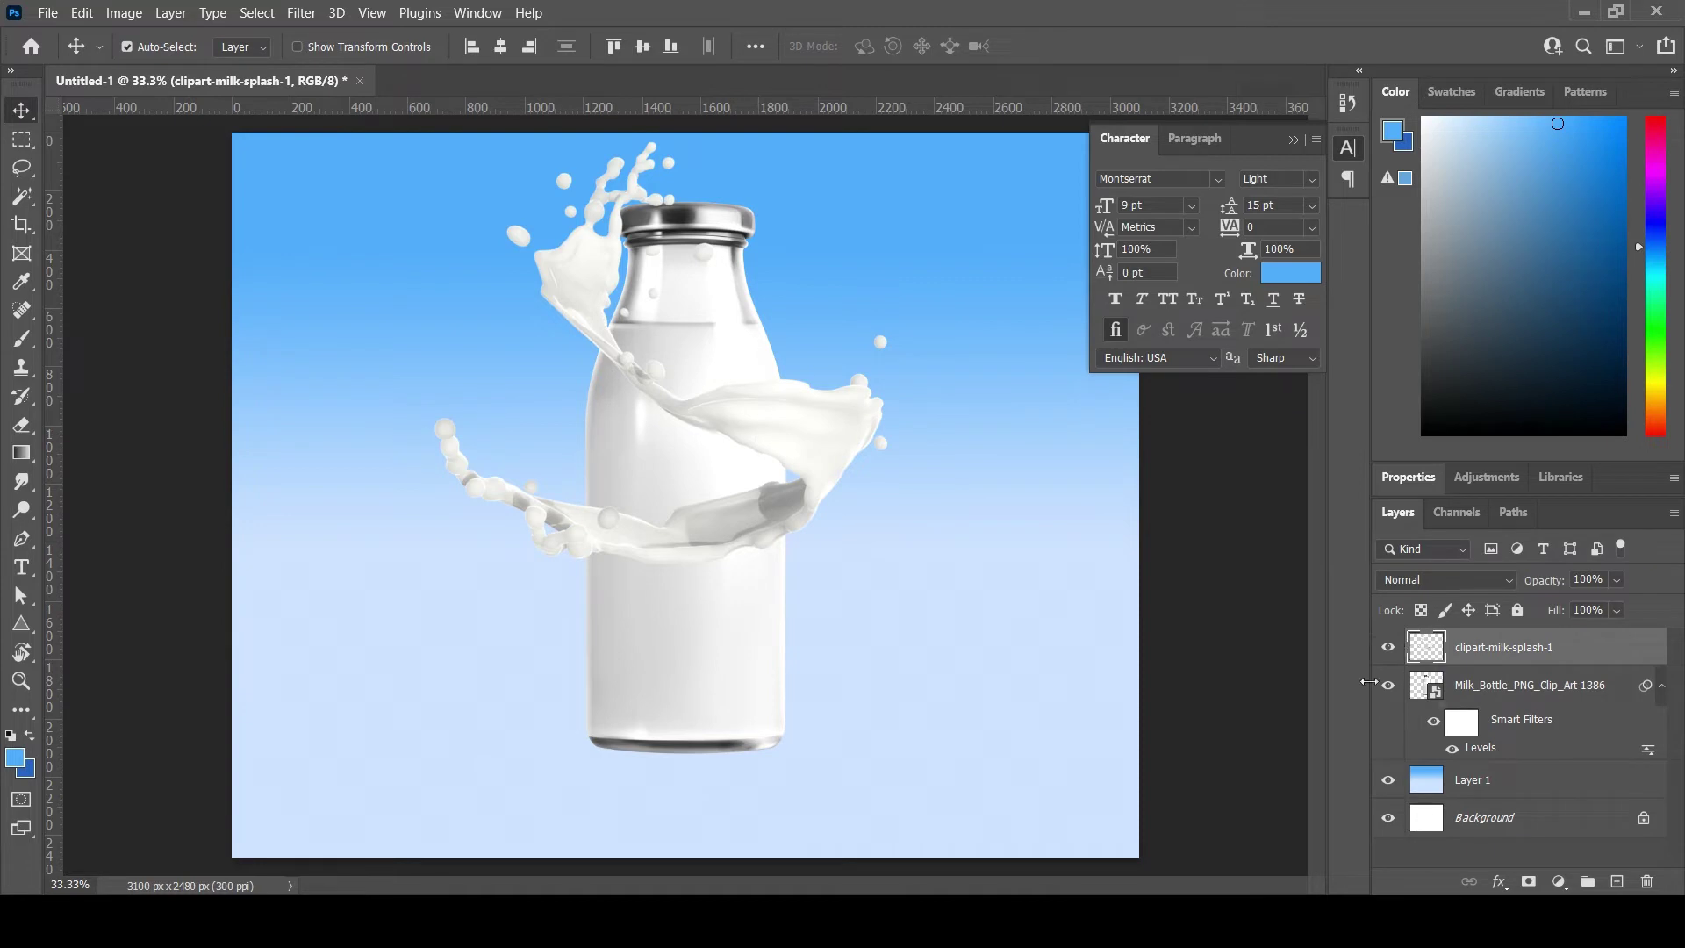
Step: Zoom in to 100% on the splash band and lower its opacity to 50%
key("ctrl+plus")
key("ctrl+plus")
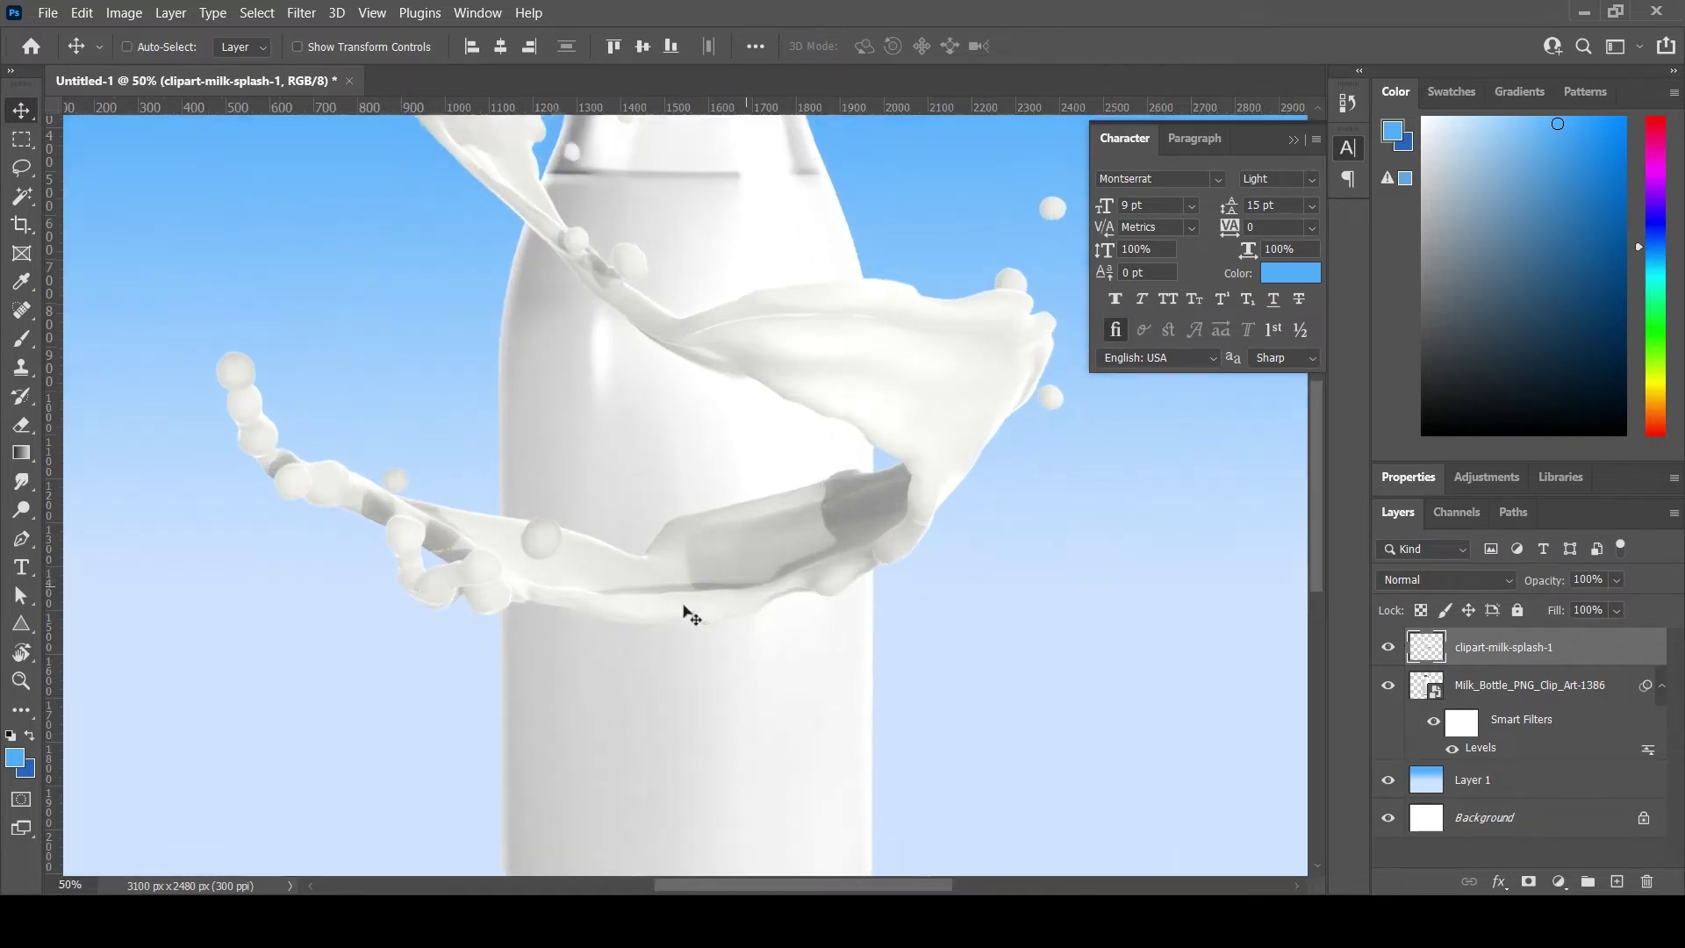
left_click_drag(781, 646, 782, 597)
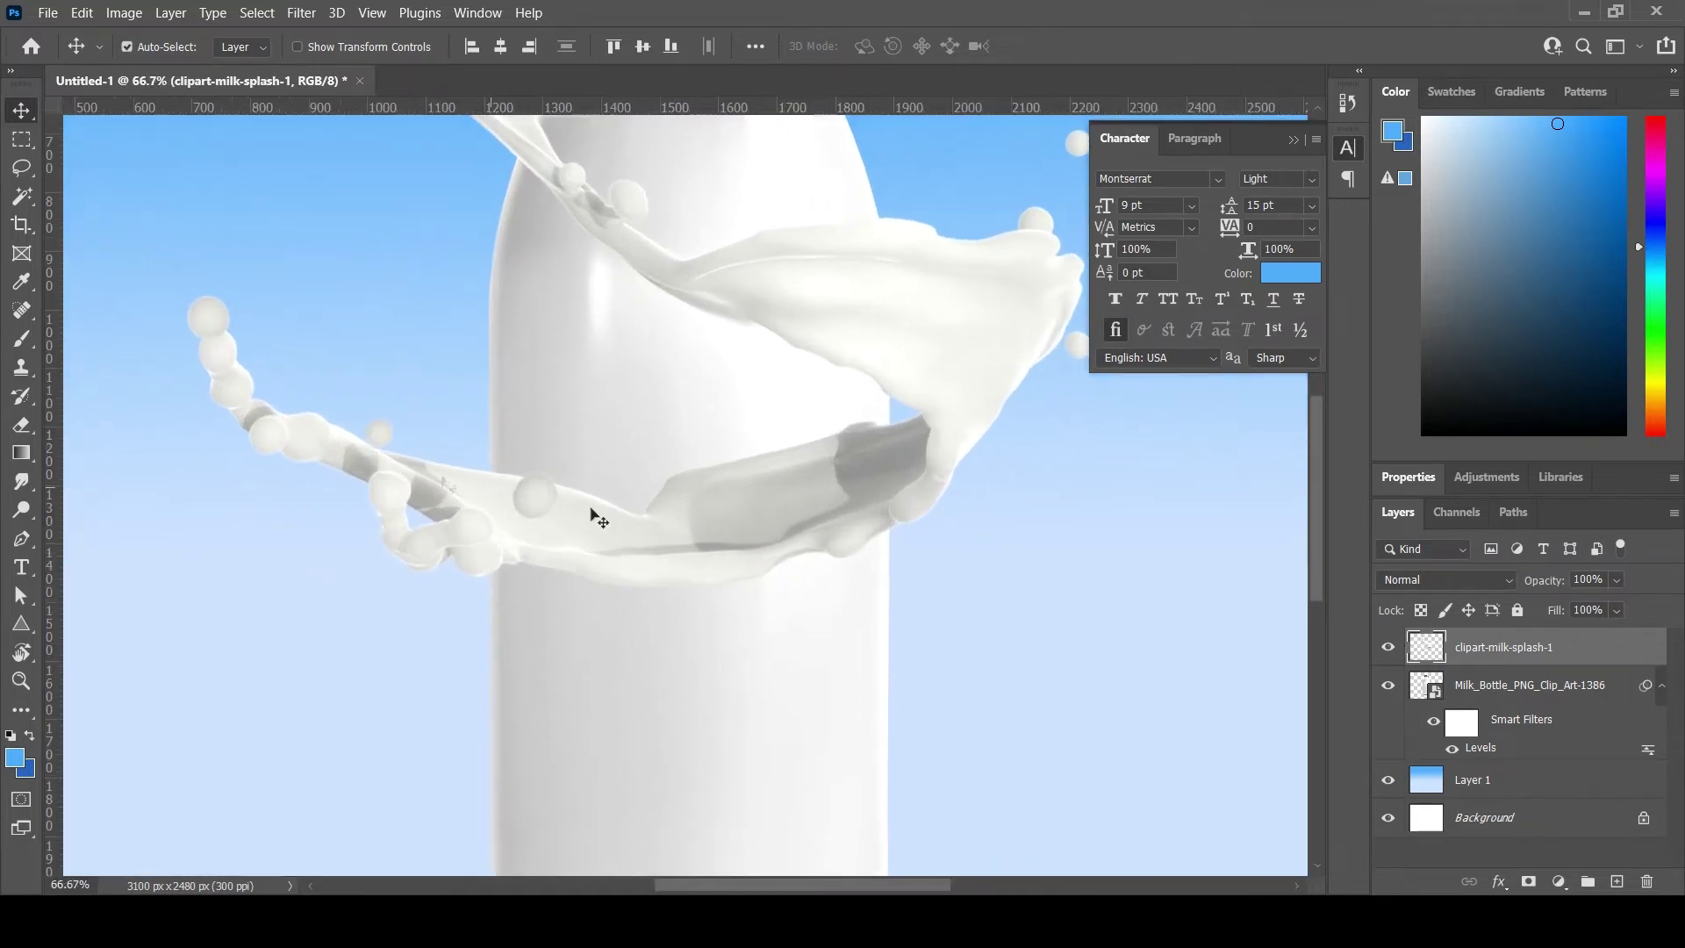
key("ctrl+plus")
left_click(816, 578)
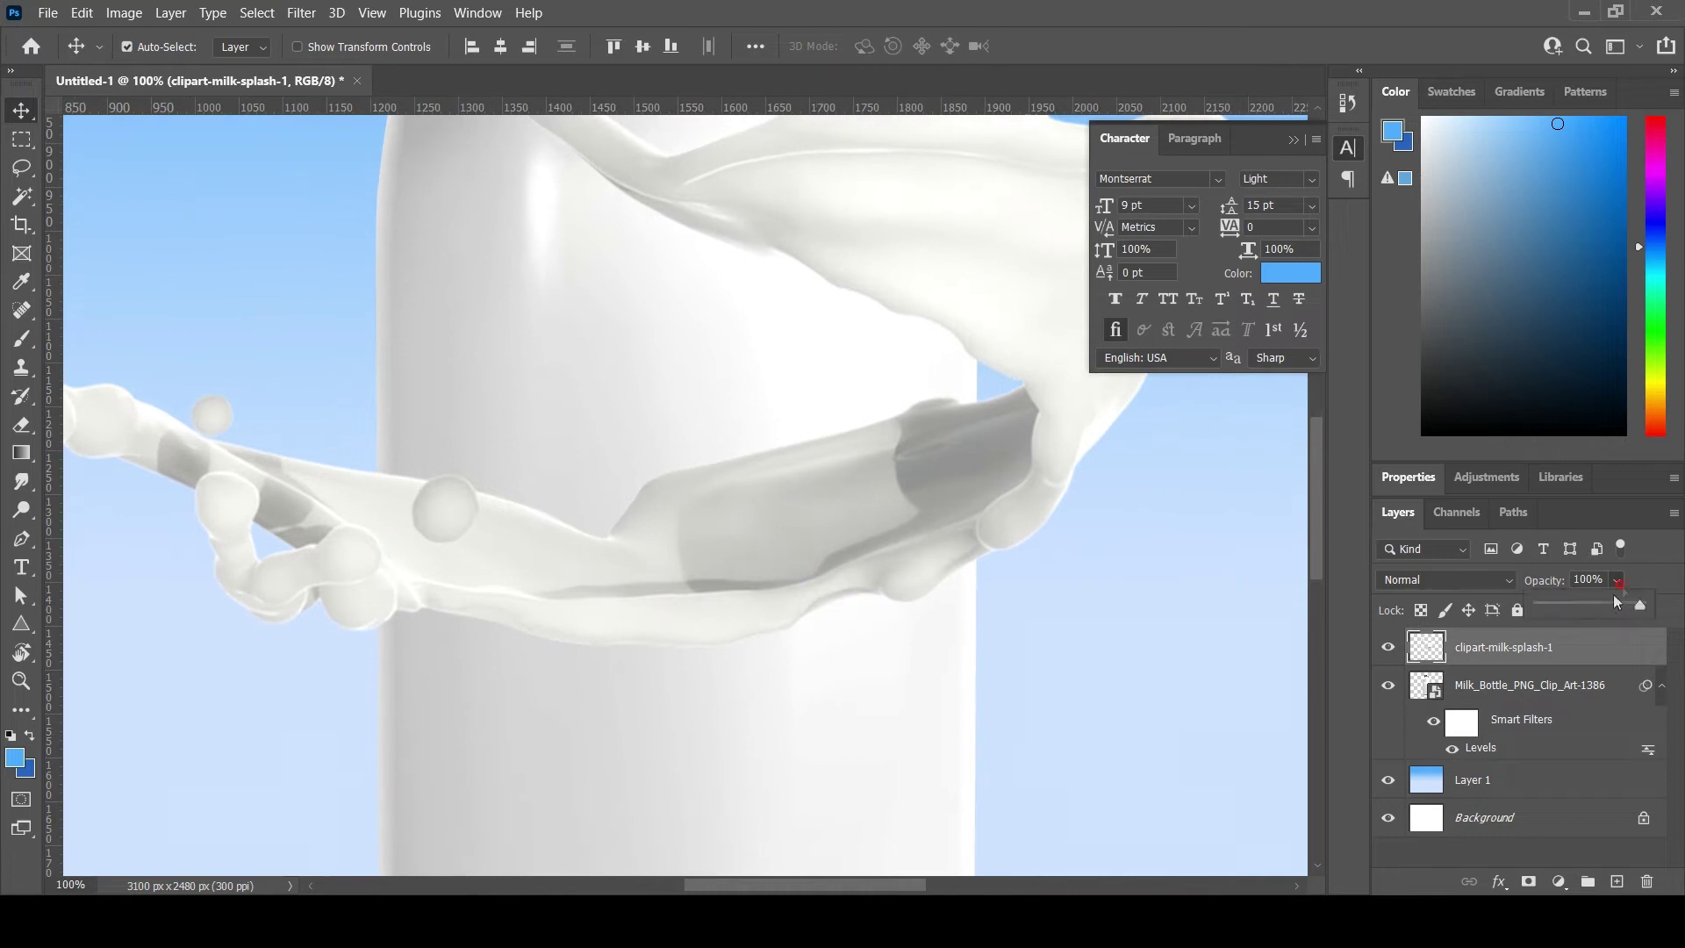
left_click(1617, 580)
left_click_drag(1646, 605, 1589, 606)
Step: Delete the splash band across the bottle's front using a Polygonal Lasso selection
left_click(22, 167)
left_click(95, 186)
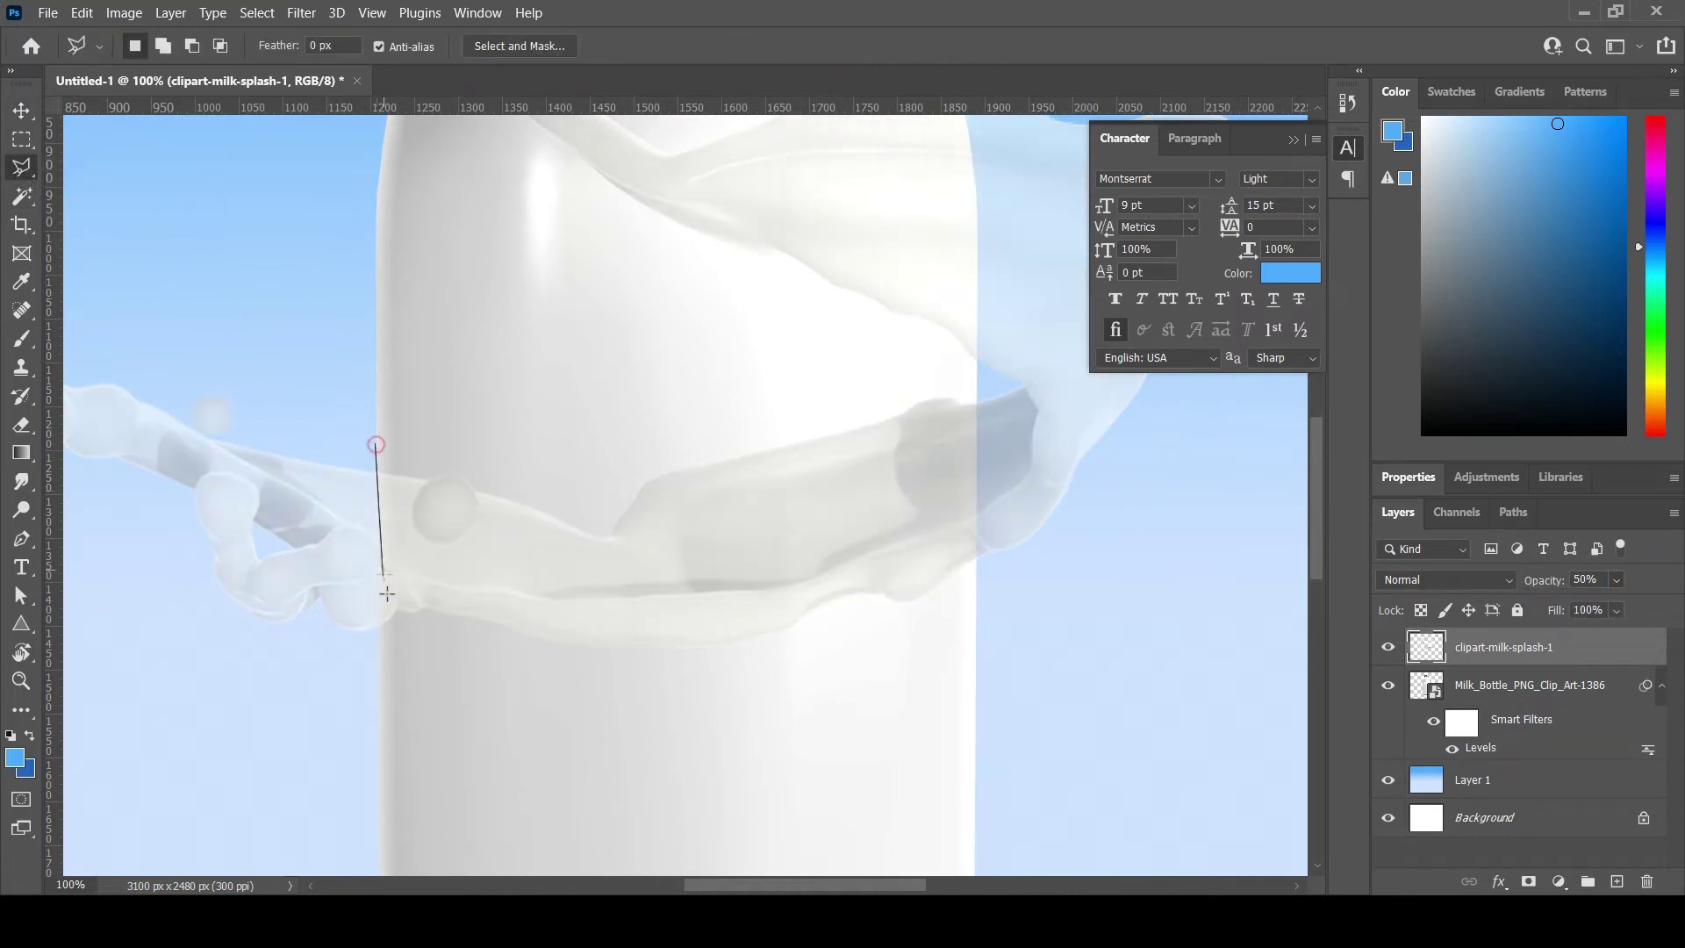
left_click(855, 689)
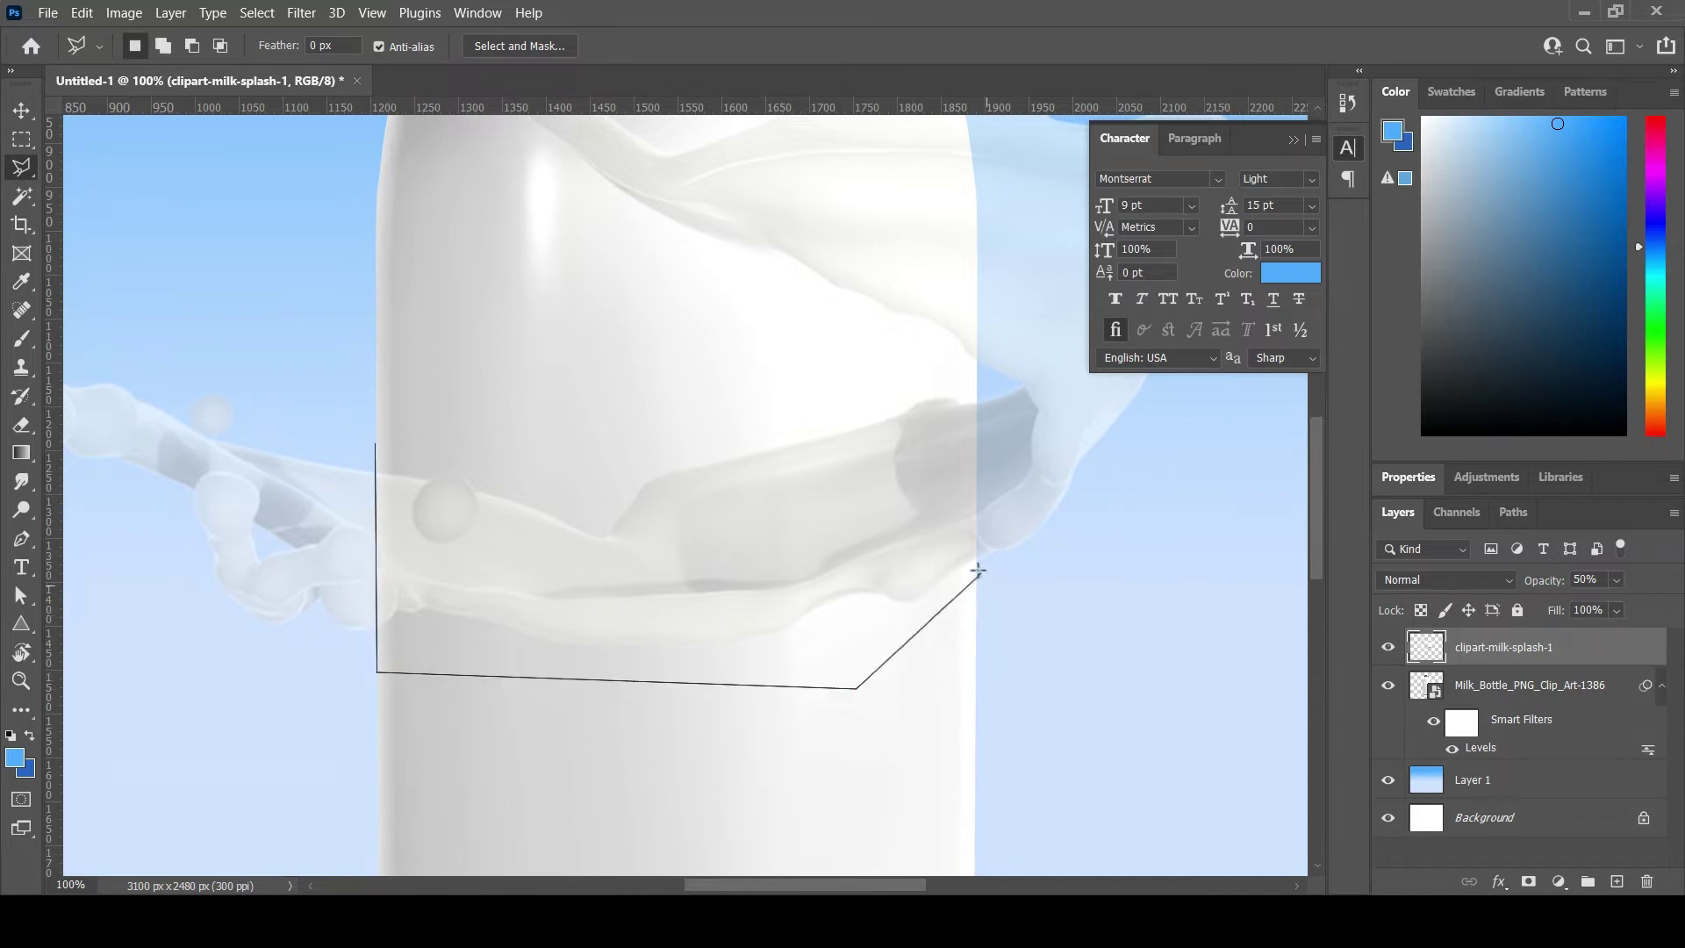
left_click(975, 396)
left_click(847, 341)
left_click(737, 335)
left_click(377, 443)
key("Delete")
key("ctrl+d")
Step: Zoom out and restore the splash layer to 100% opacity
key("ctrl+minus")
key("ctrl+minus")
key("ctrl+minus")
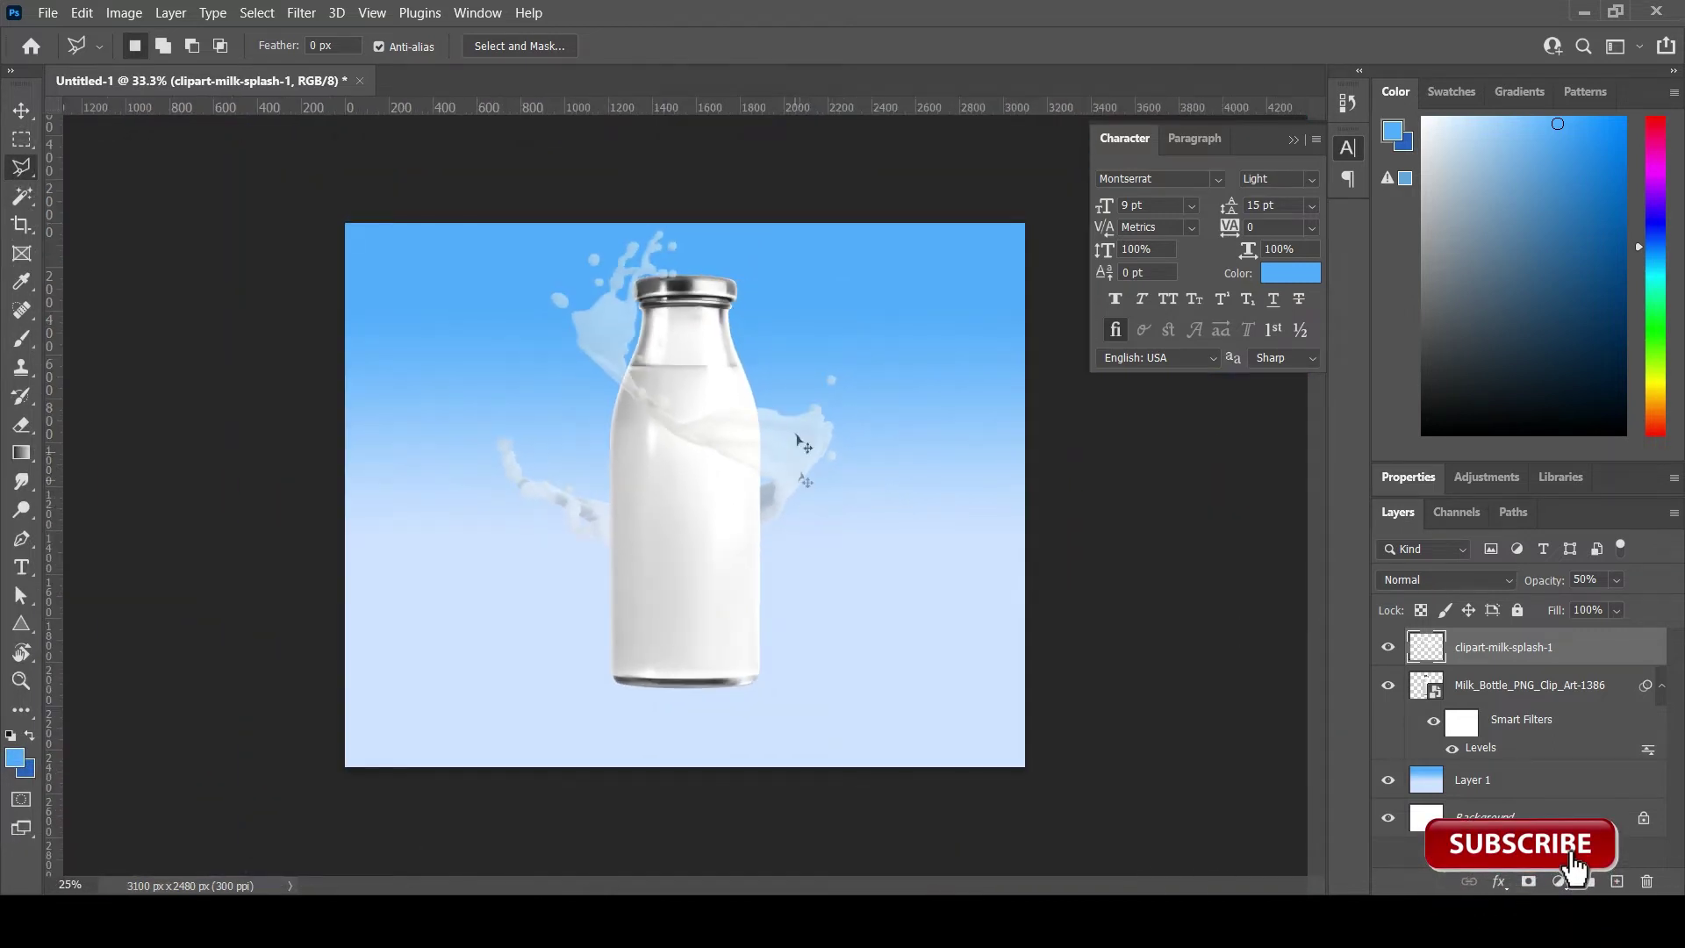
key("v")
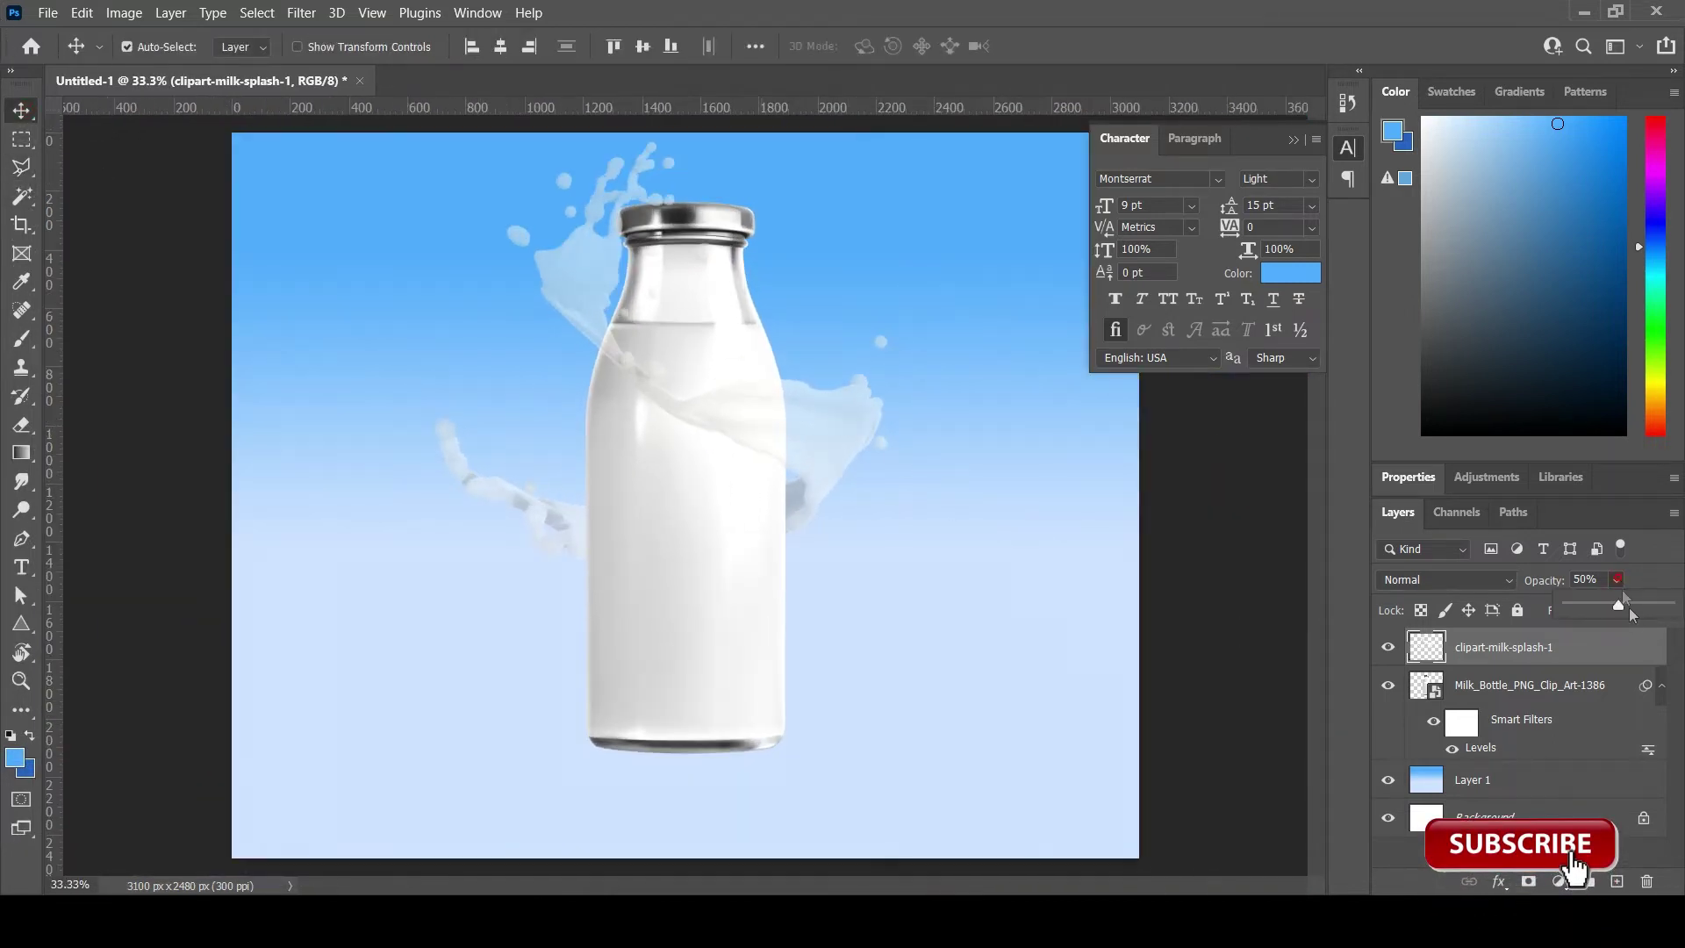
left_click(1658, 607)
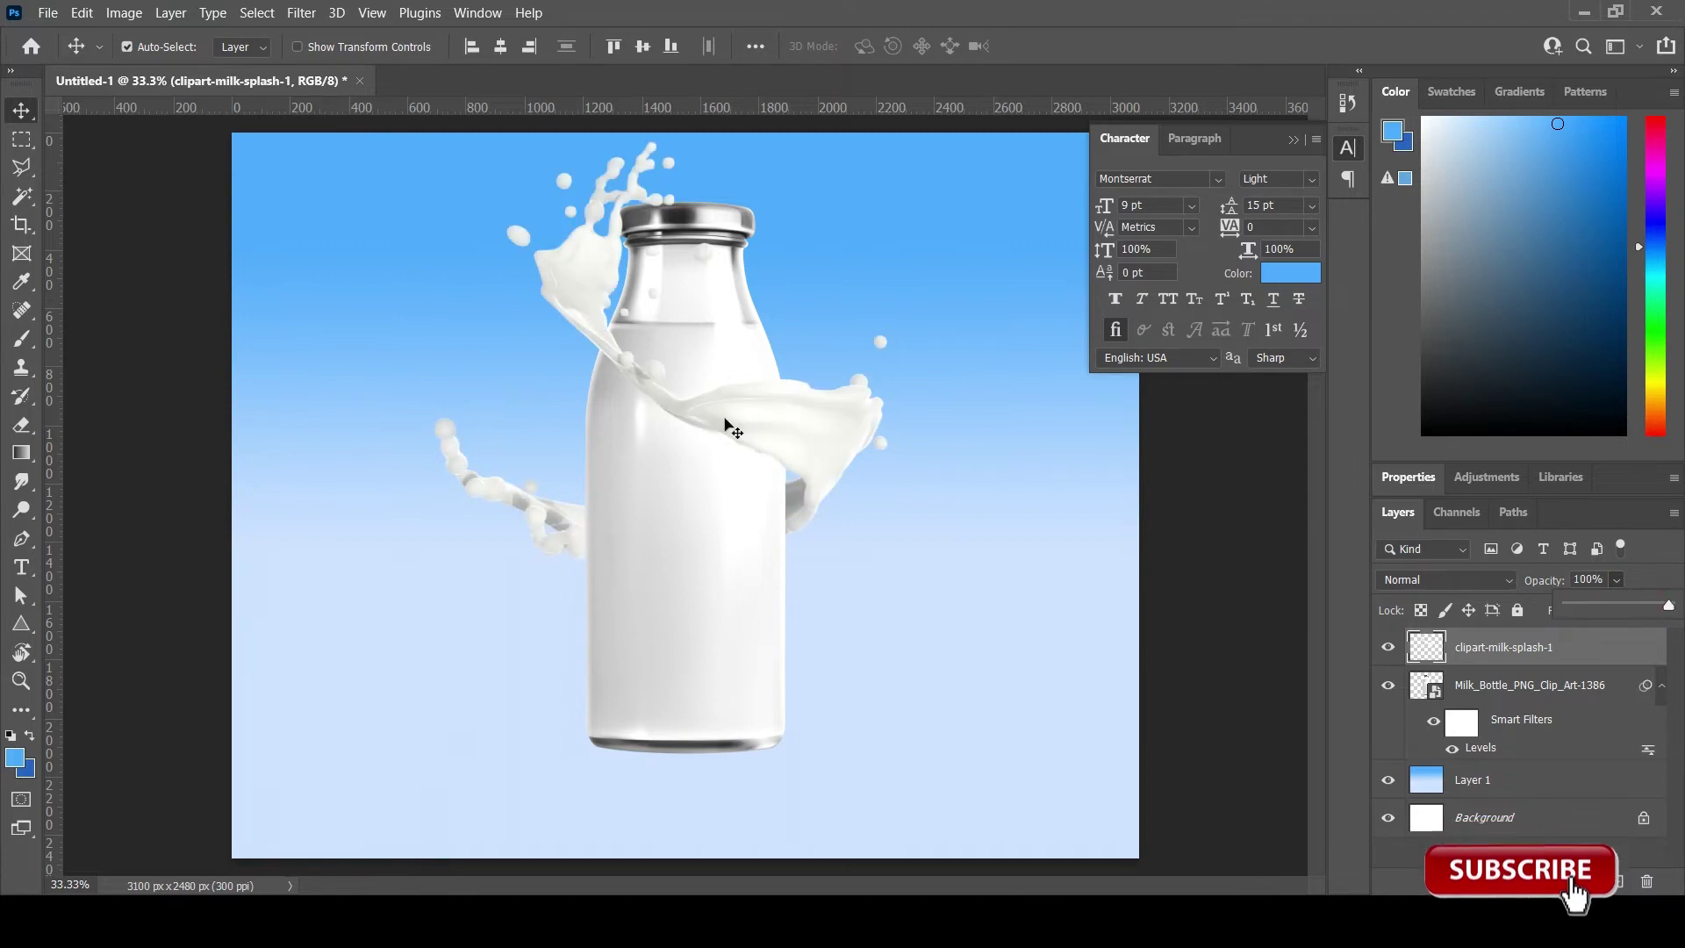
Step: Place the grass image embedded and move it to the canvas bottom
left_click(729, 489)
left_click(47, 12)
left_click(105, 446)
double_click(639, 263)
left_click_drag(818, 580, 992, 862)
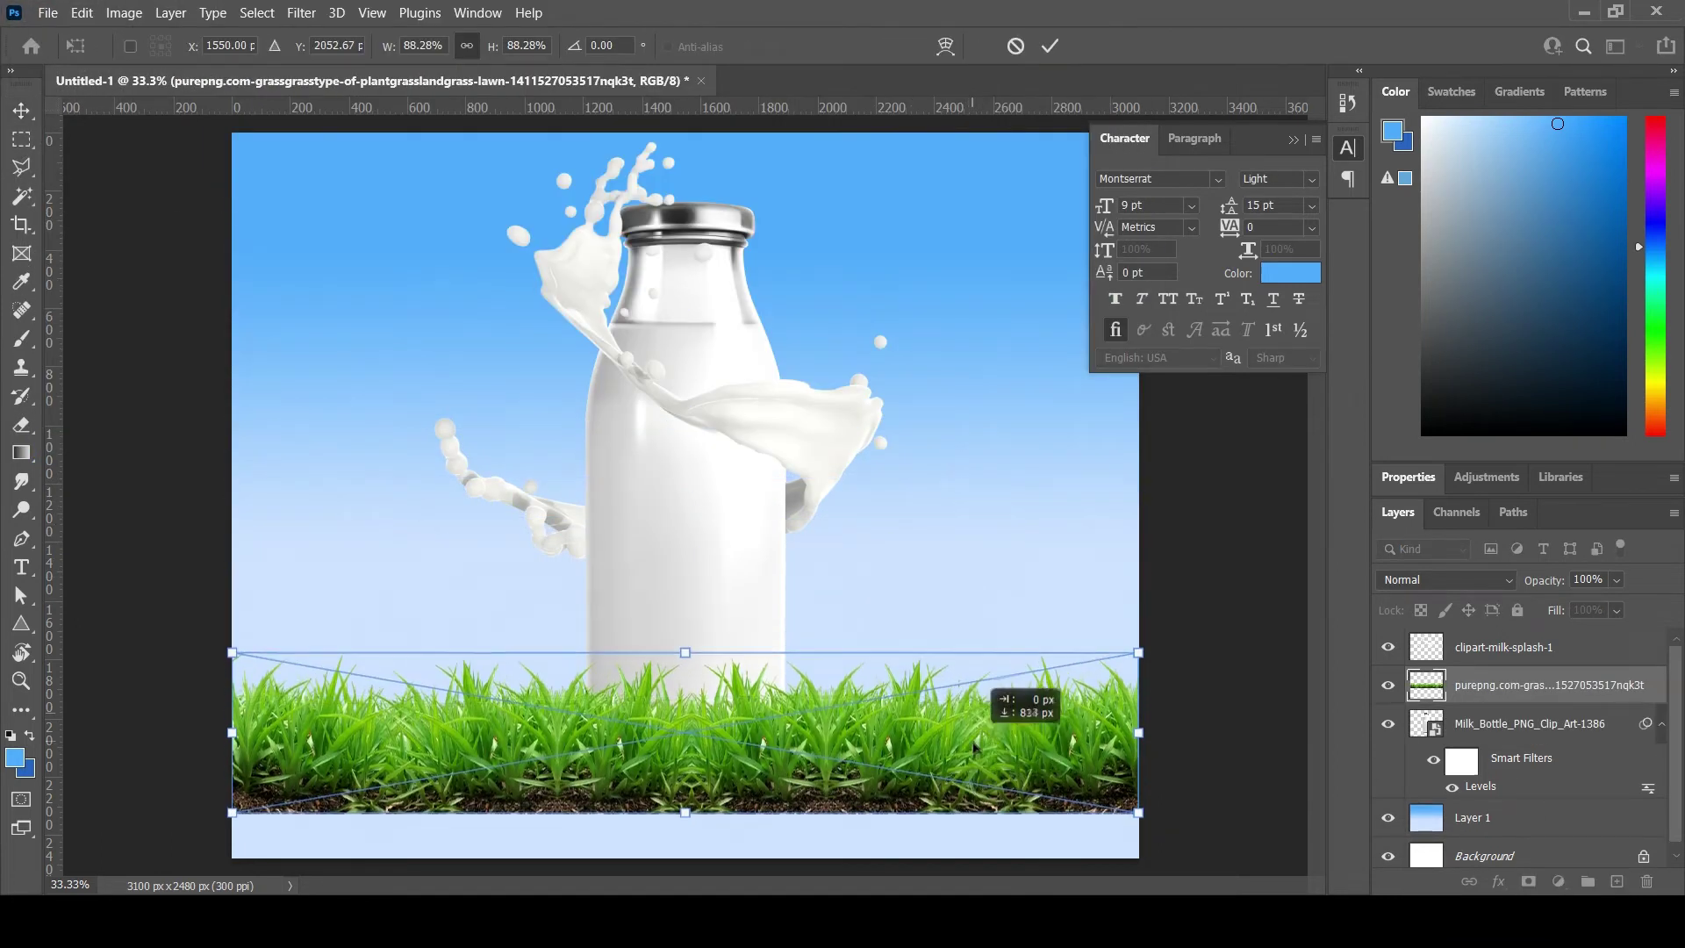
double_click(856, 748)
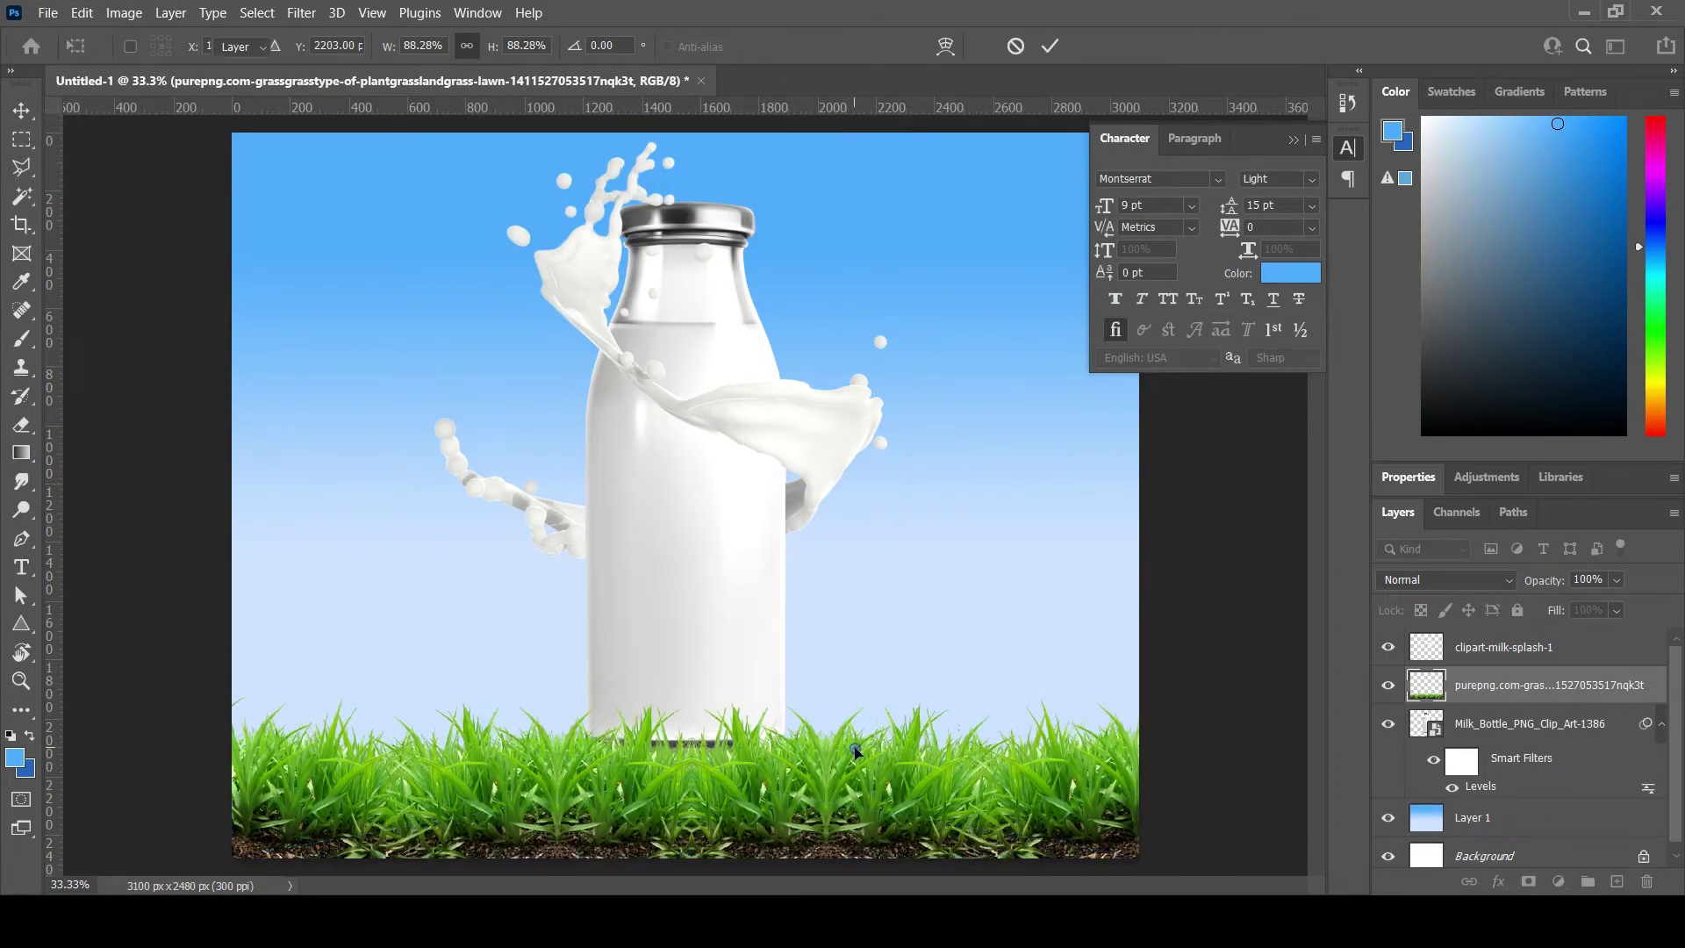
Step: Scale the milk splash down to about 96.57% and shift it up-right
scroll(856, 693, "up", 3)
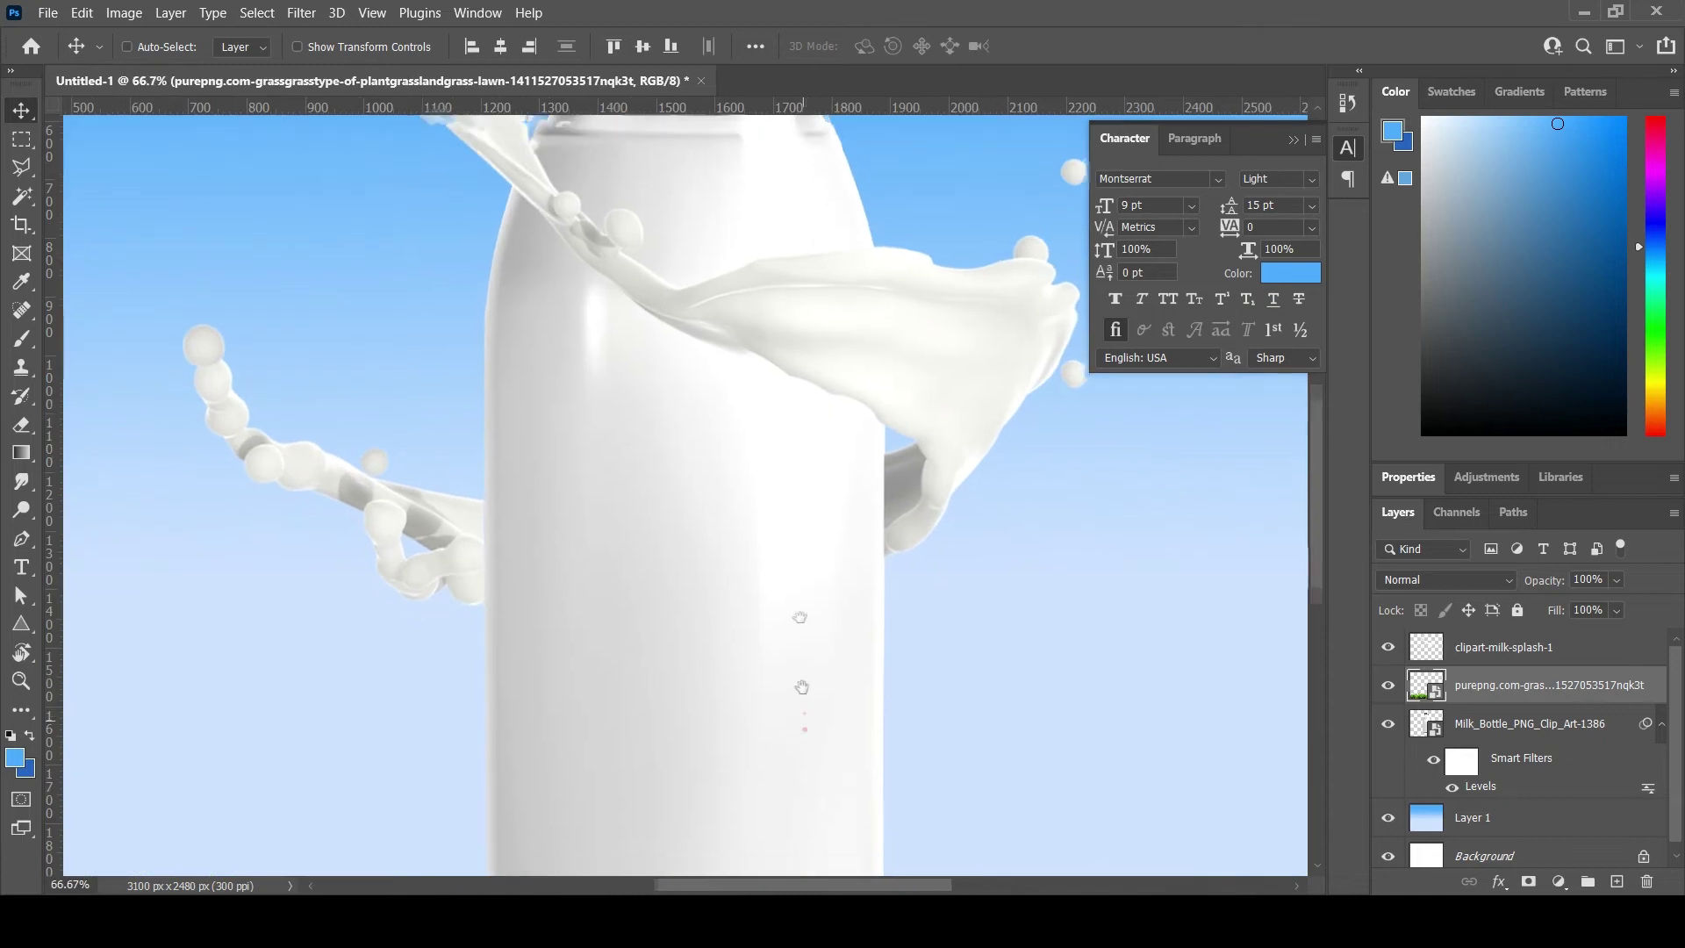
scroll(831, 632, "down", 1)
scroll(831, 636, "down", 2)
left_click(688, 519, "ctrl")
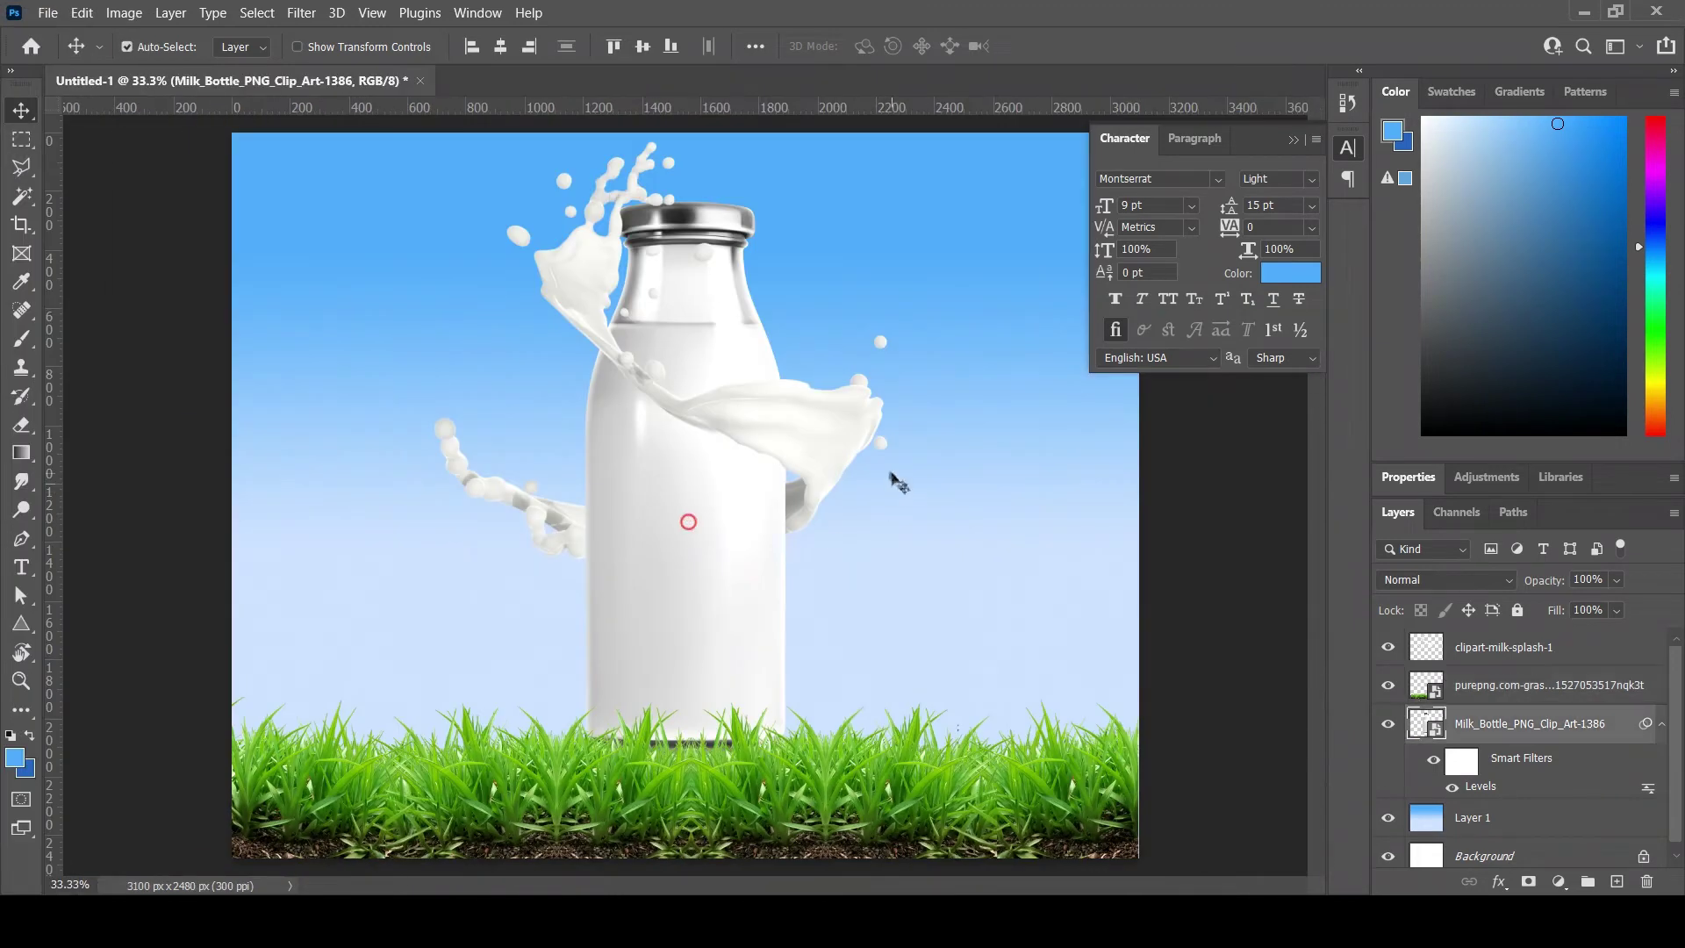
left_click(859, 445, "ctrl")
key("ctrl+t")
left_click(913, 376)
left_click_drag(888, 138, 884, 161)
left_click_drag(803, 438, 814, 431)
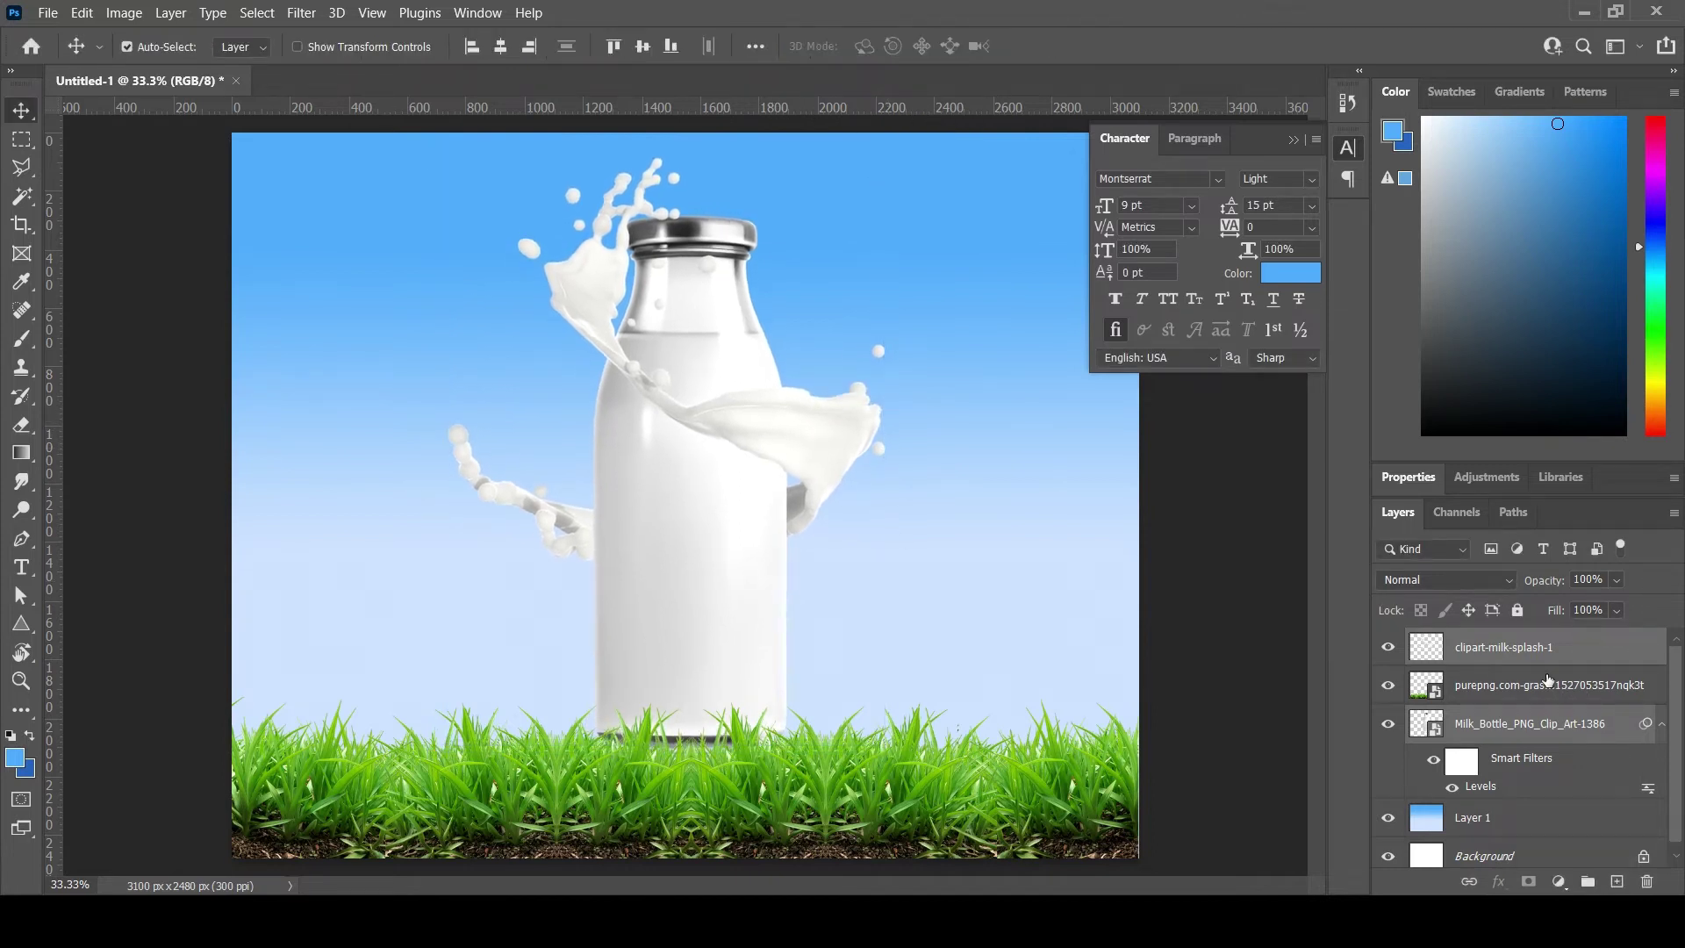
Step: Rasterize the milk bottle layer
left_click(1566, 715)
right_click(1564, 716)
left_click(1369, 377)
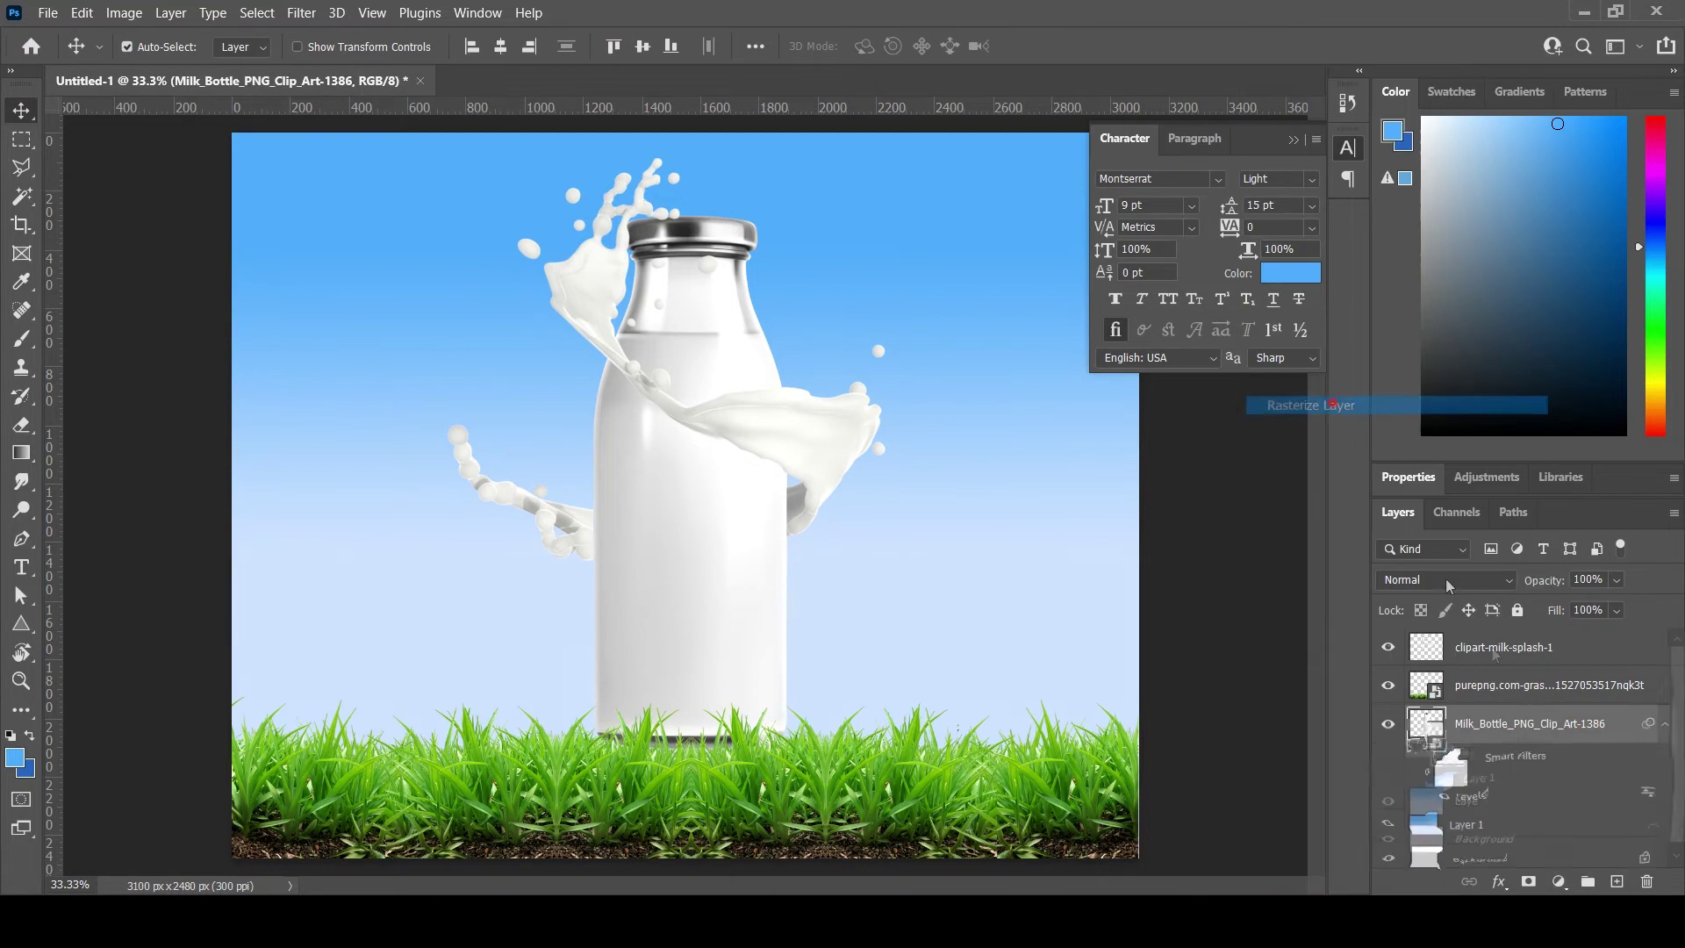
Step: Group the bottle and splash into Group 1 below the grass layer, nudged right
left_click(1529, 660, "ctrl")
key("ctrl+g")
left_click_drag(1537, 642, 1525, 681)
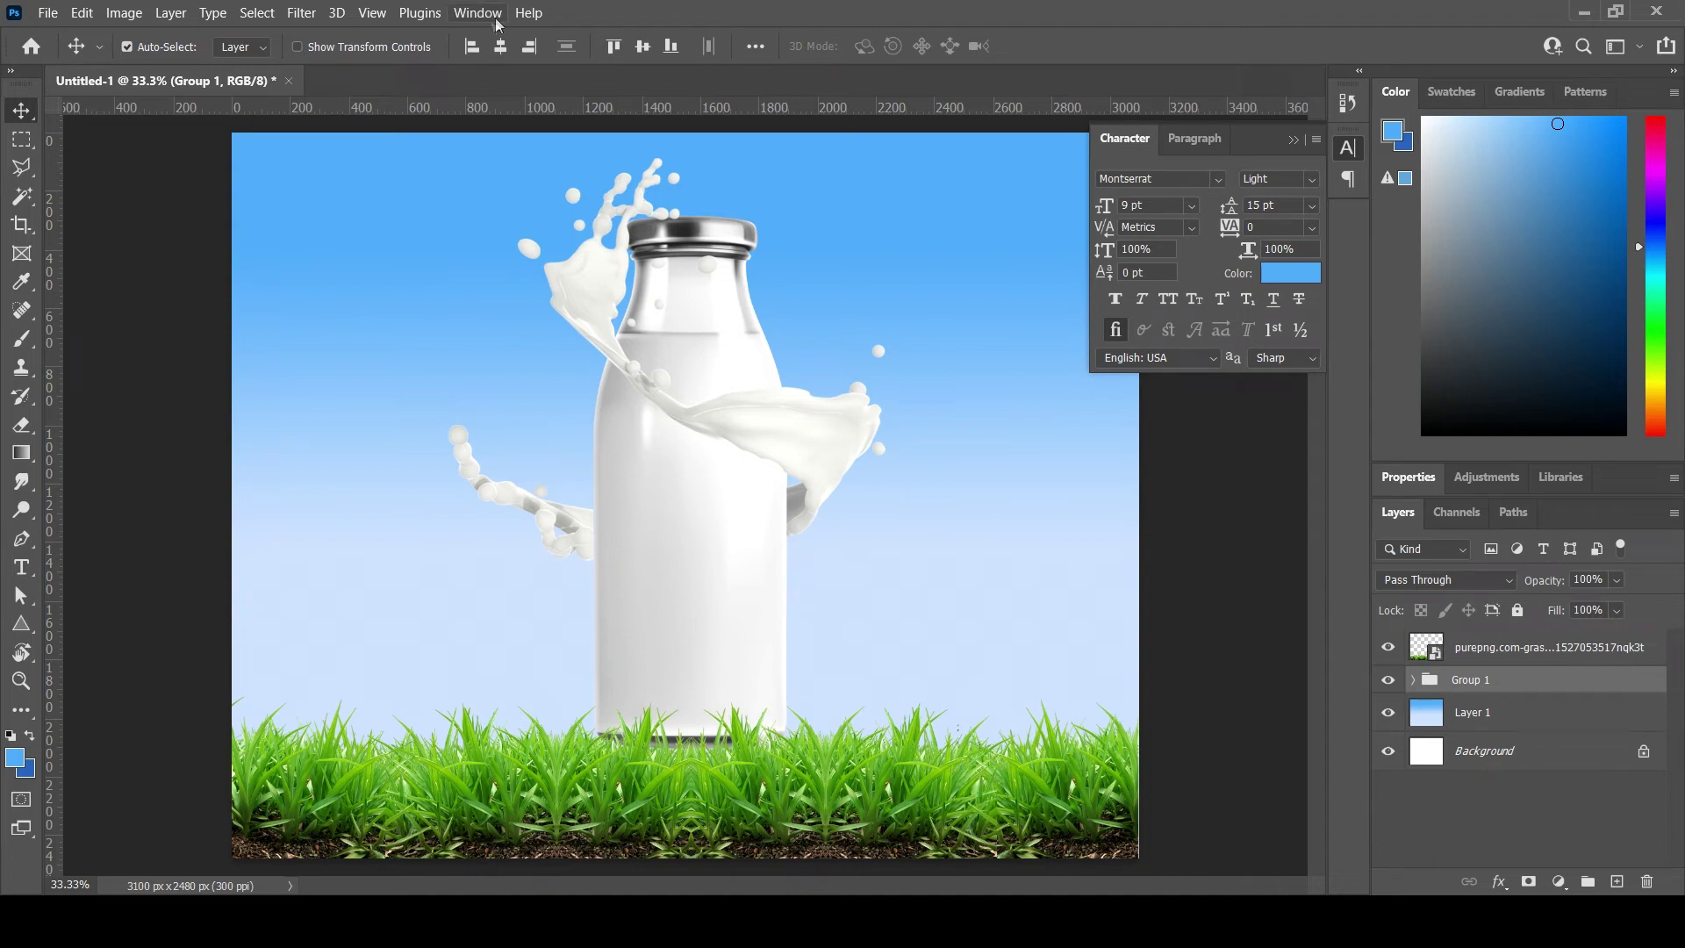
left_click_drag(696, 470, 714, 470)
left_click(724, 558)
Step: Rasterize the grass layer
left_click(1545, 647)
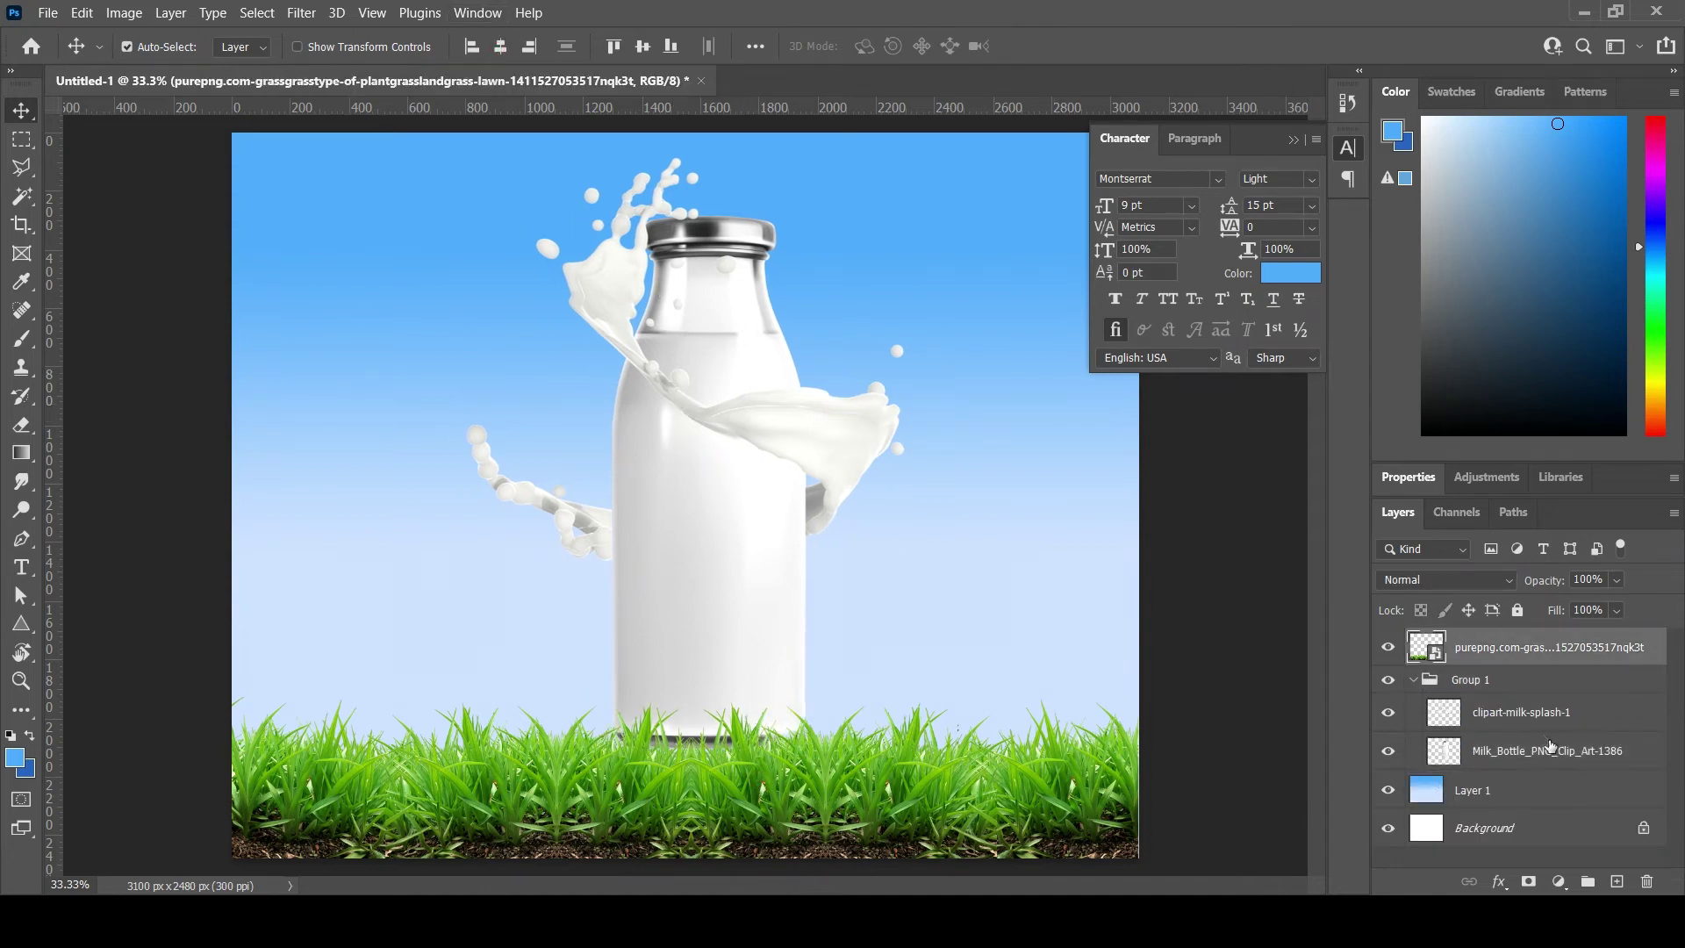
right_click(1556, 656)
left_click(1369, 404)
left_click(301, 13)
Step: Apply a 15 px Tilt-Shift blur to the grass, focus band lowered to the bottle's lower half
mouse_move(312, 276)
left_click(518, 299)
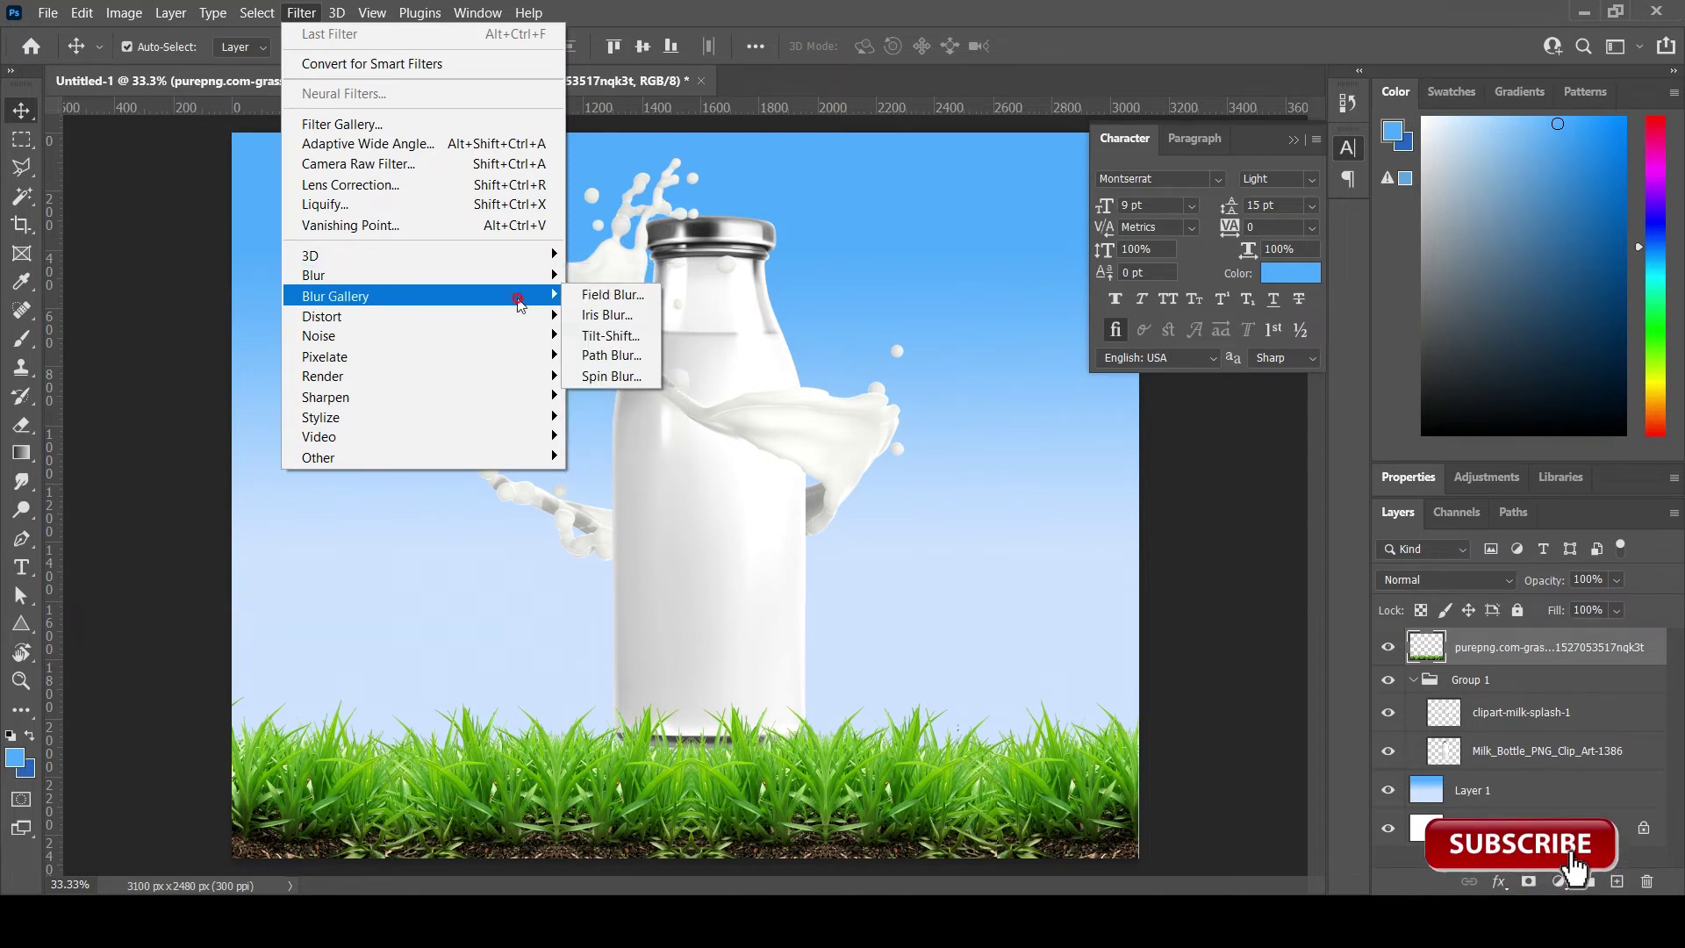
left_click(628, 336)
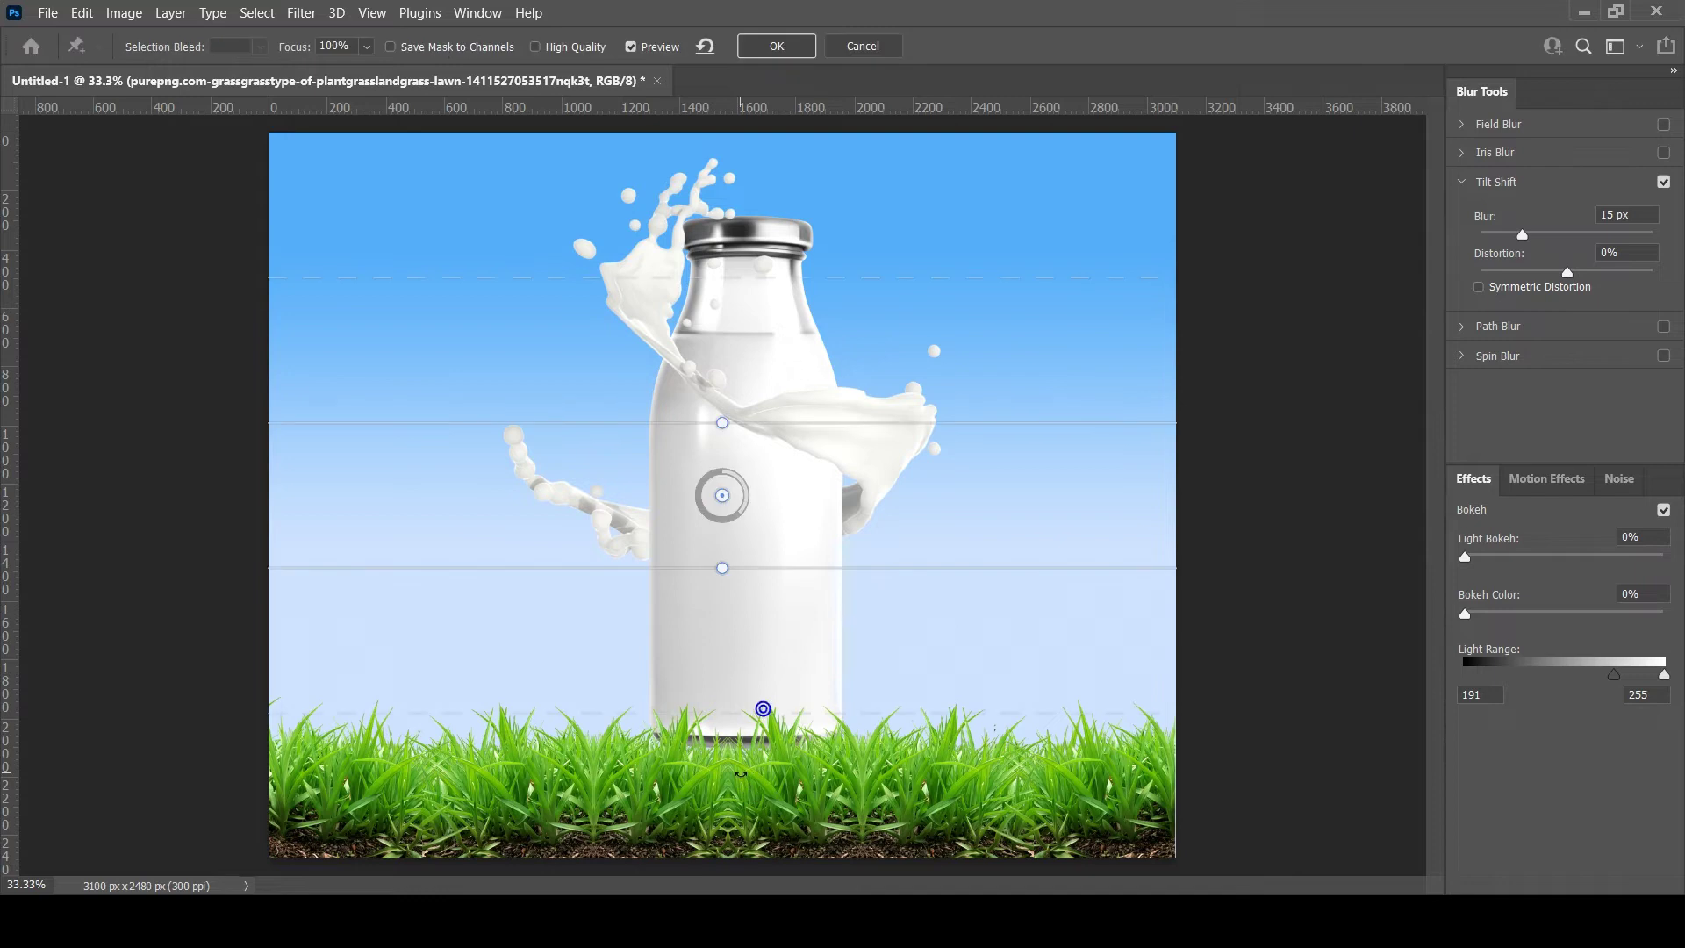
left_click_drag(722, 495, 1490, 429)
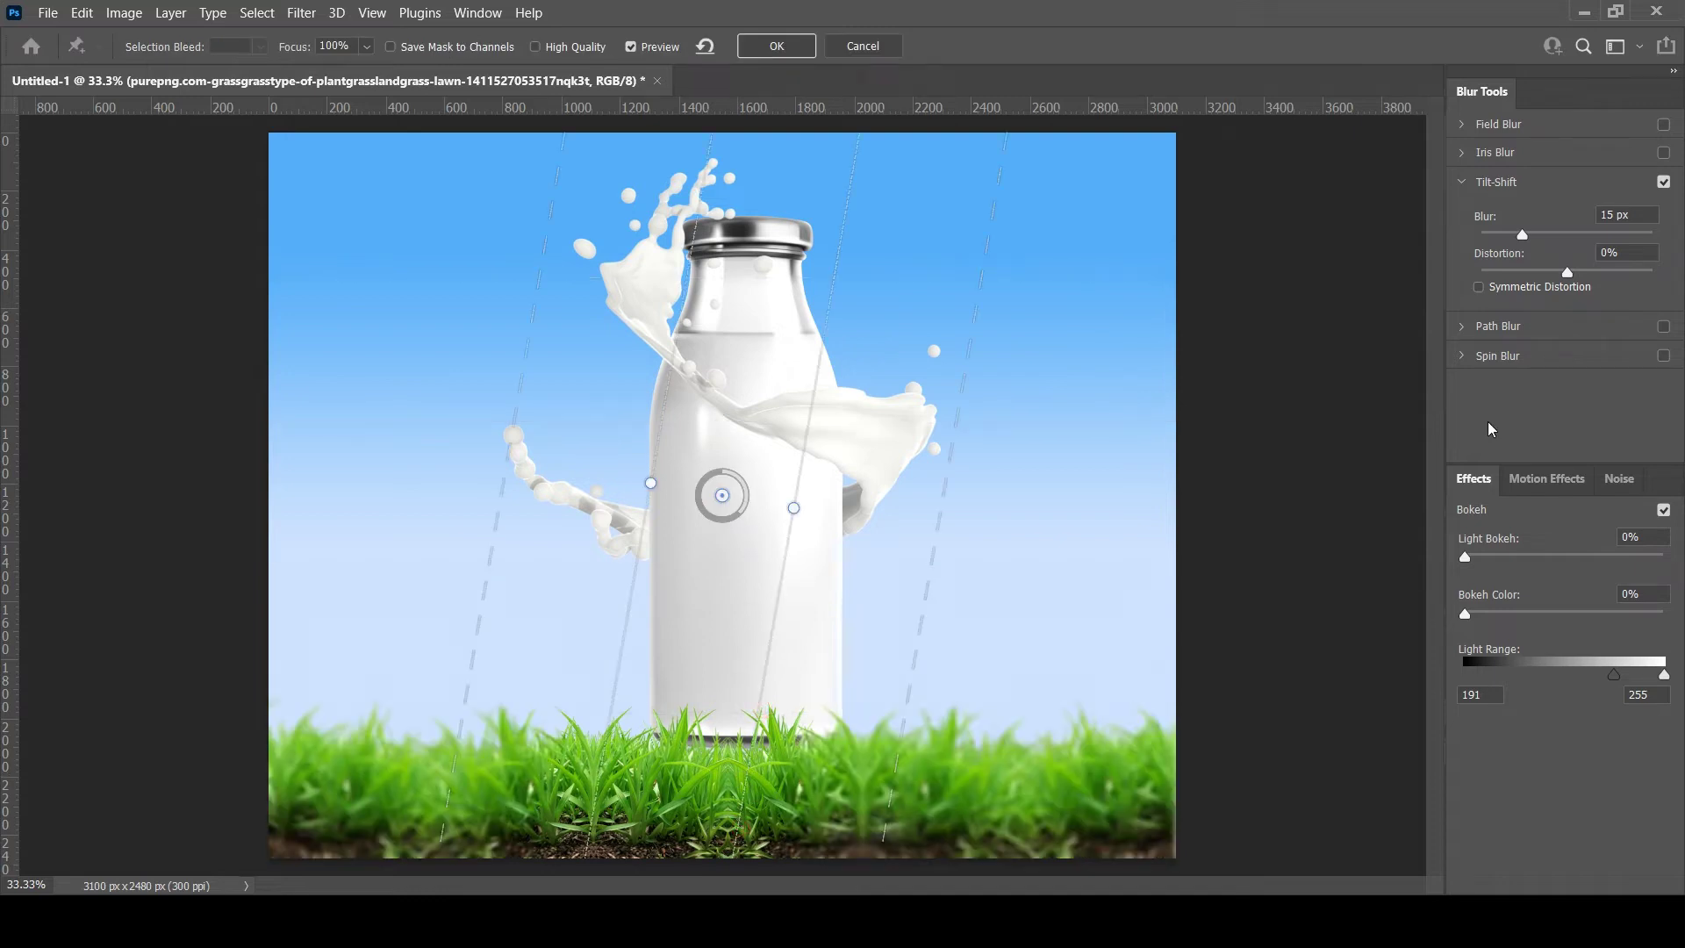
key("ctrl+z")
left_click_drag(722, 497, 722, 646)
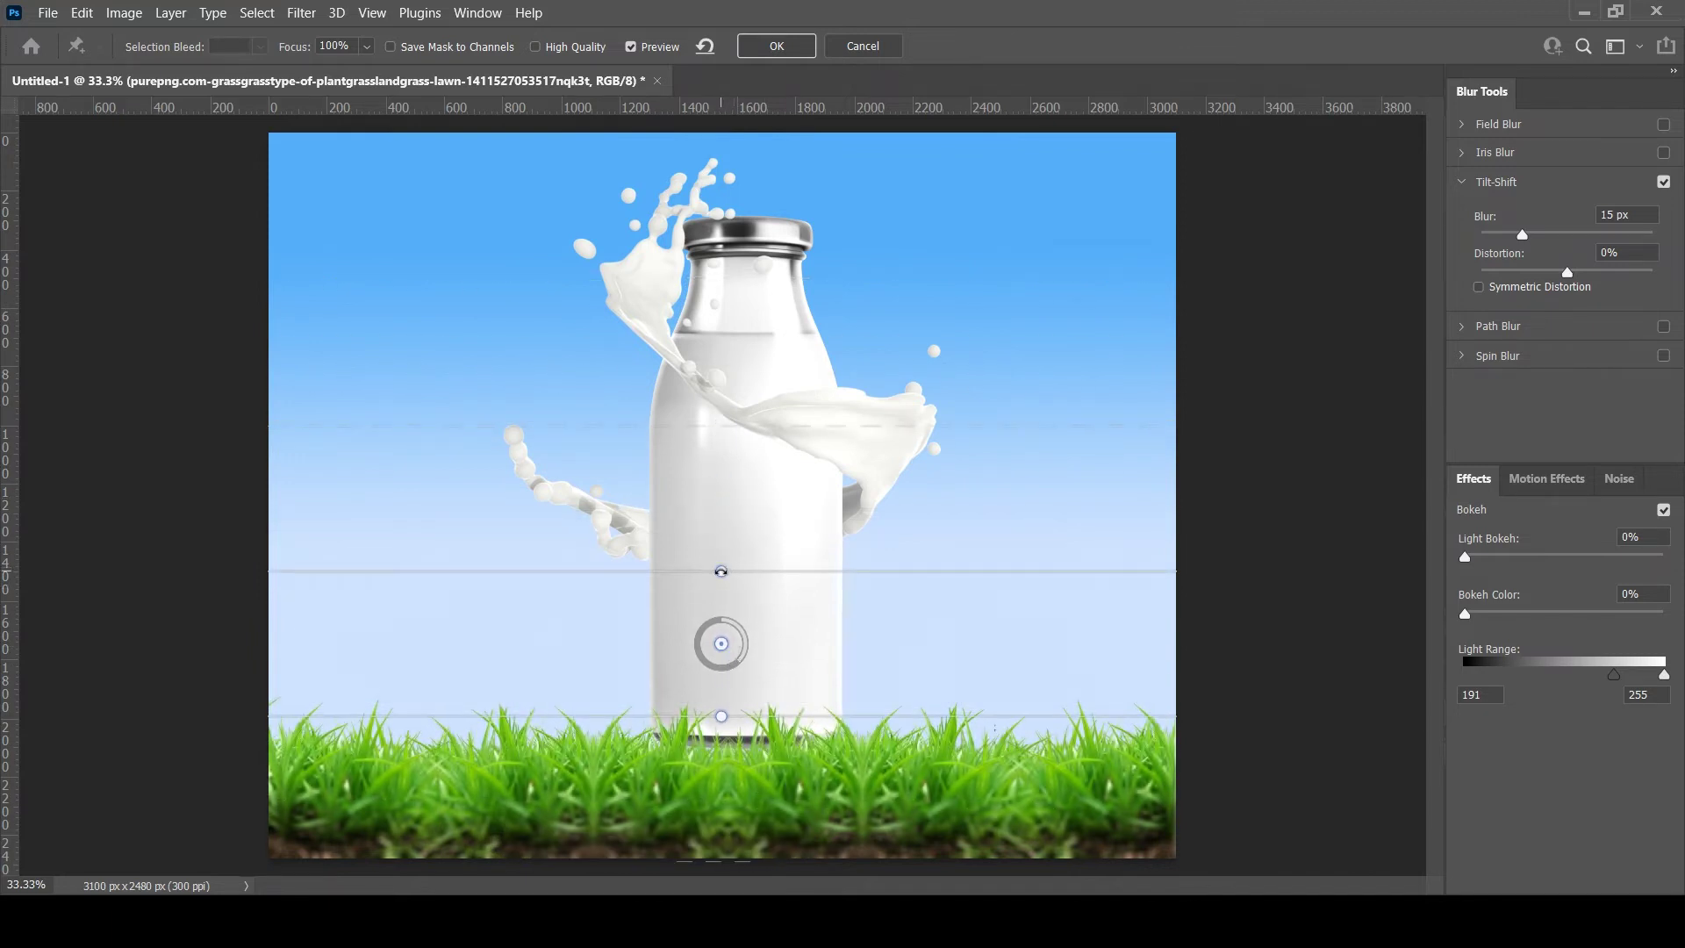
mouse_move(721, 644)
left_mouse_down()
mouse_move(726, 624)
mouse_move(727, 645)
left_mouse_up()
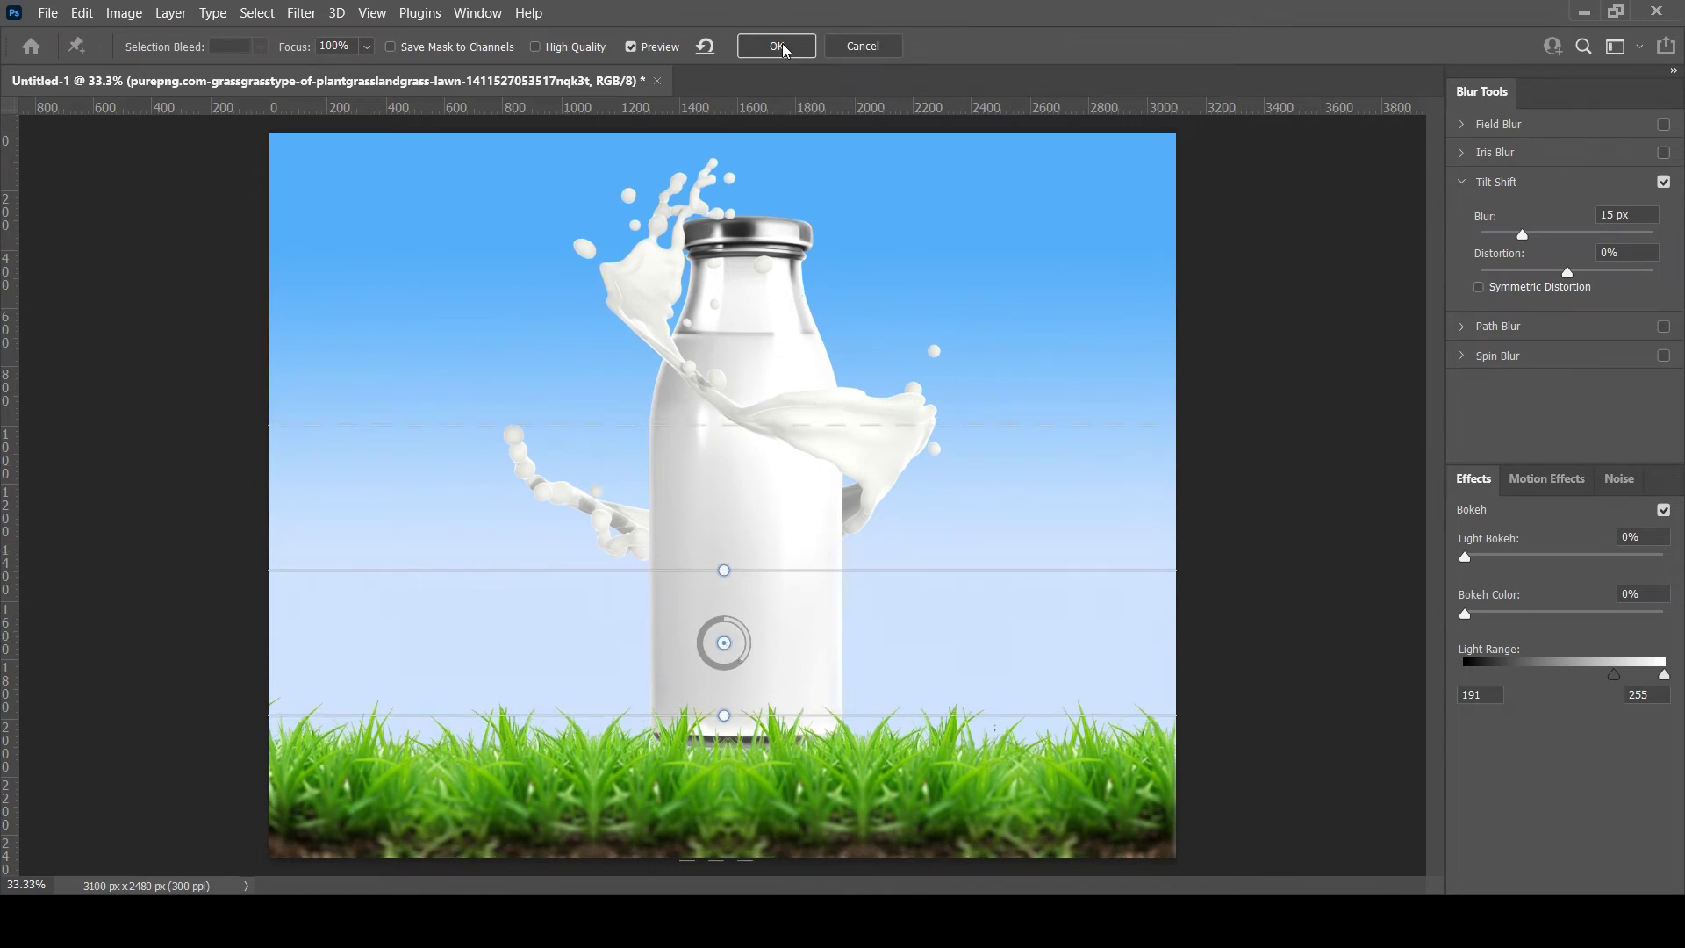
left_click(777, 46)
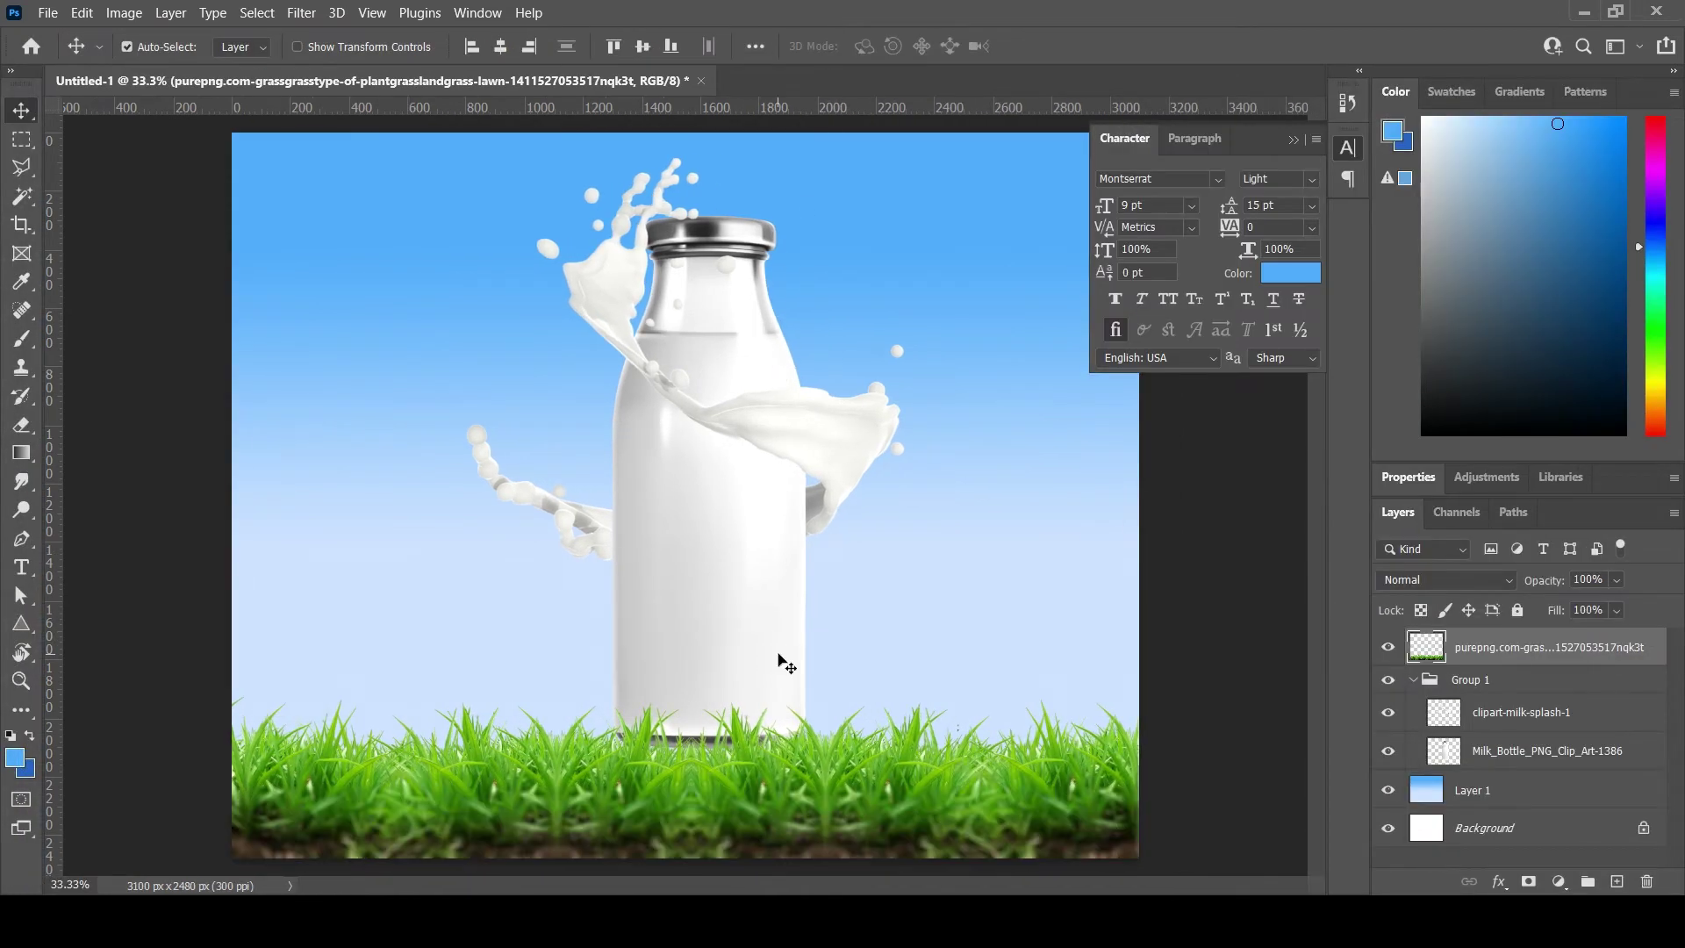
Step: Add a new layer above Layer 1 and set a very light blue foreground colour
left_click(908, 545)
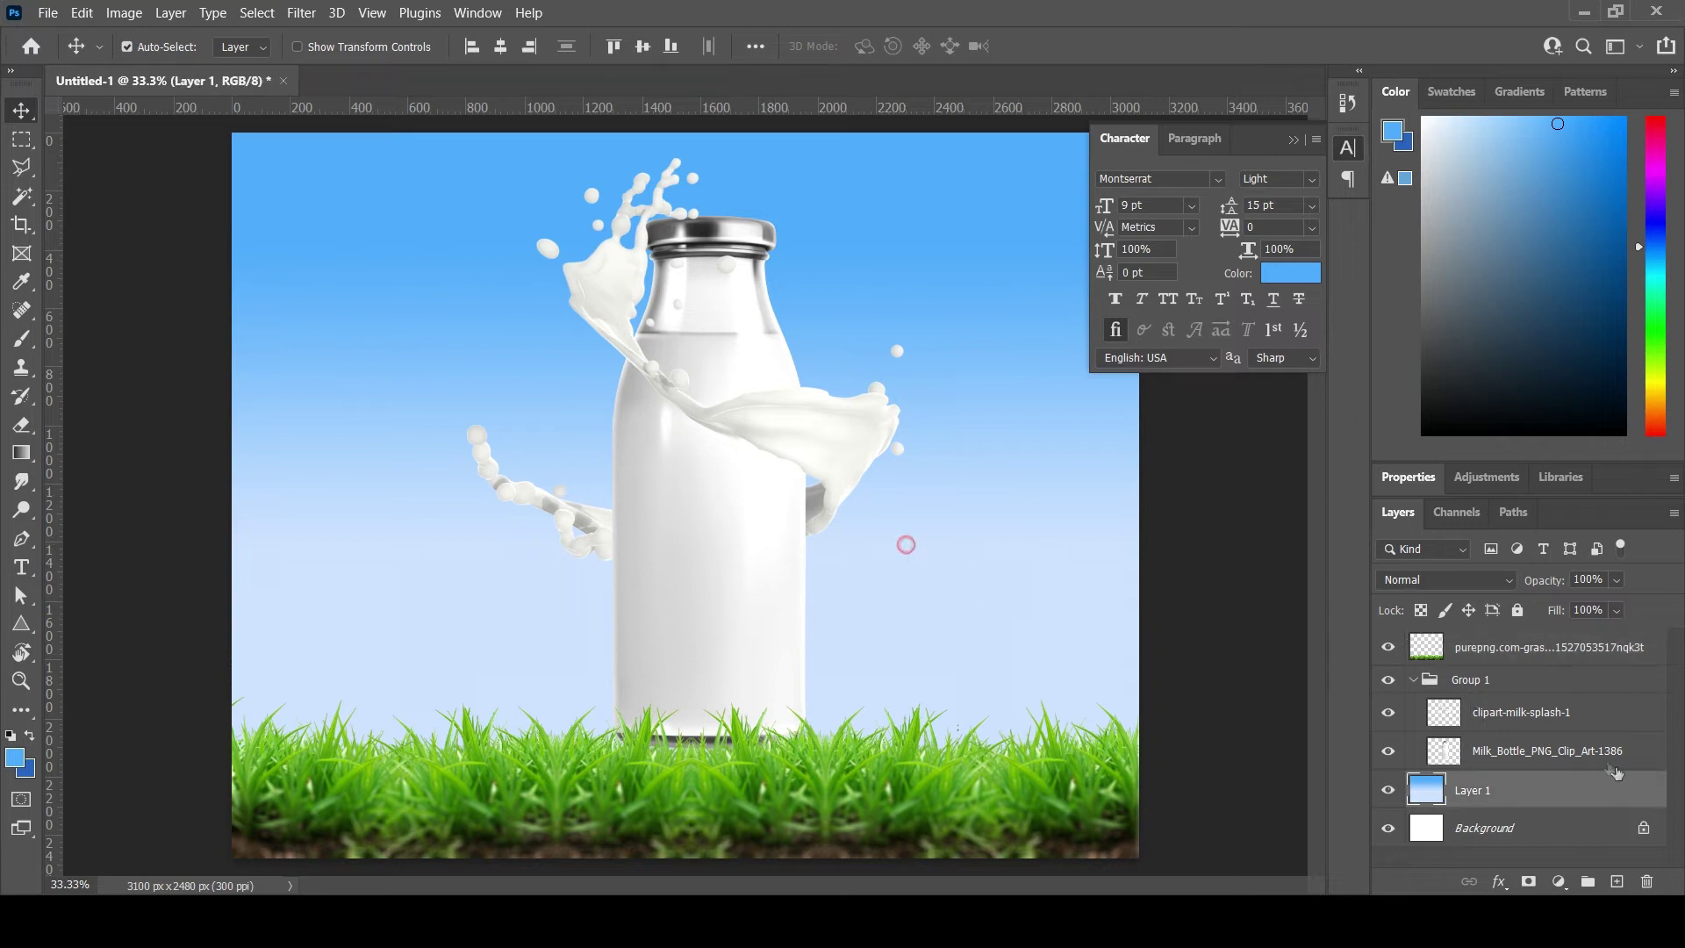
left_click(1613, 882)
left_click(18, 759)
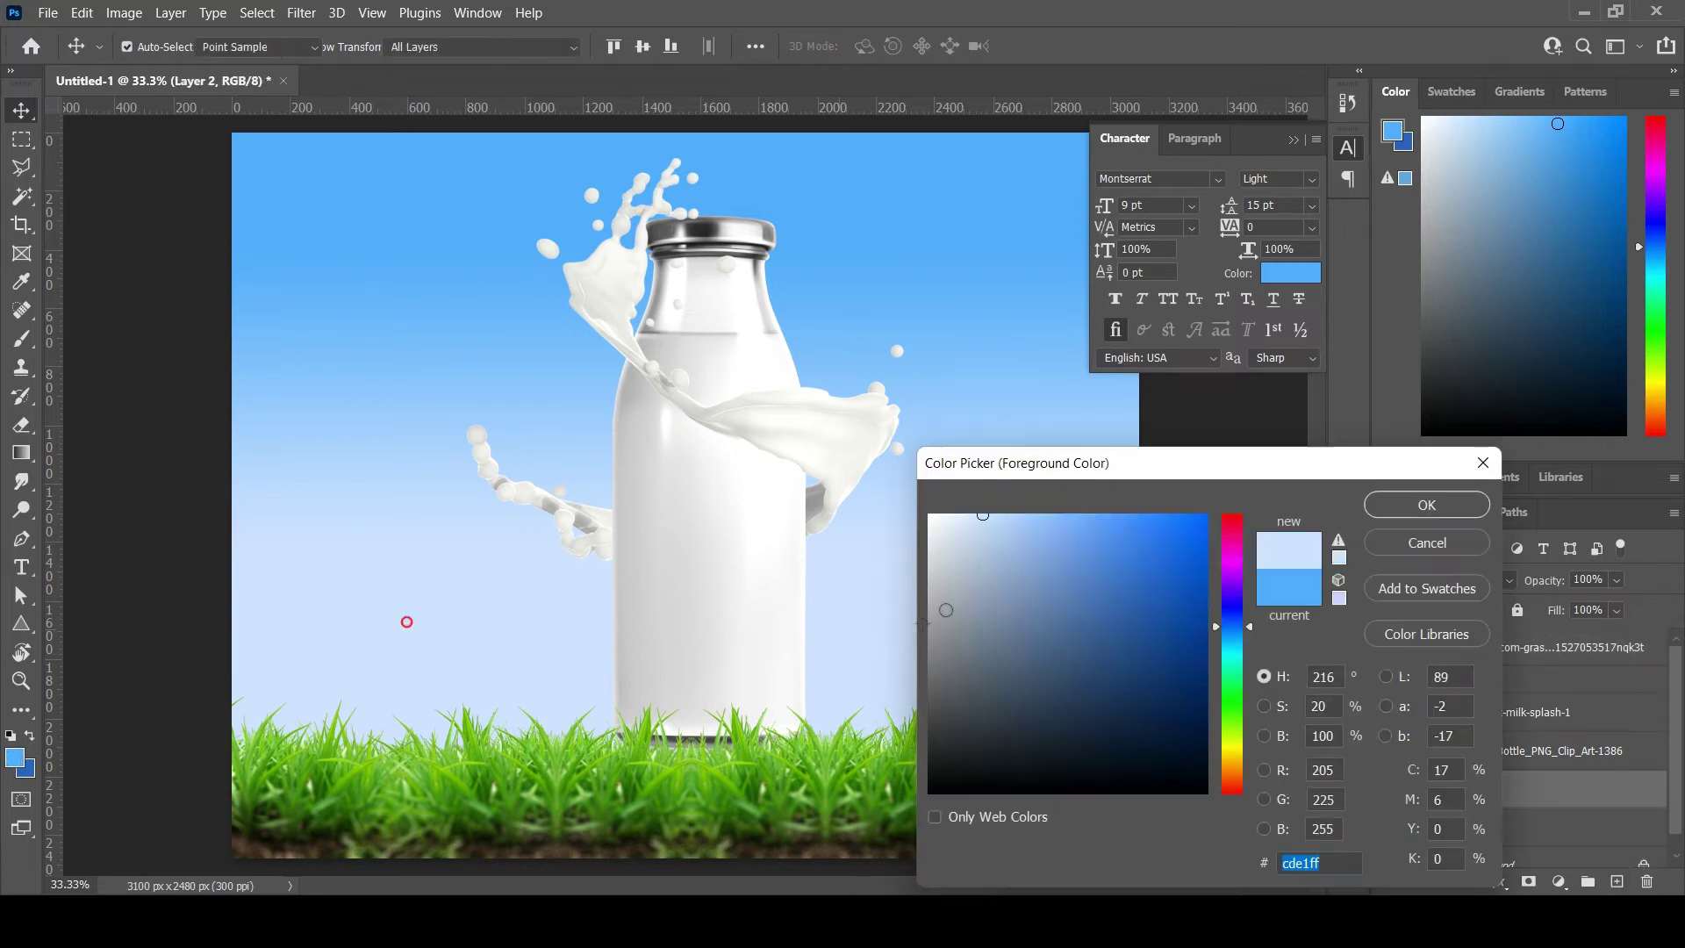
left_click_drag(940, 567, 957, 512)
left_click(1427, 506)
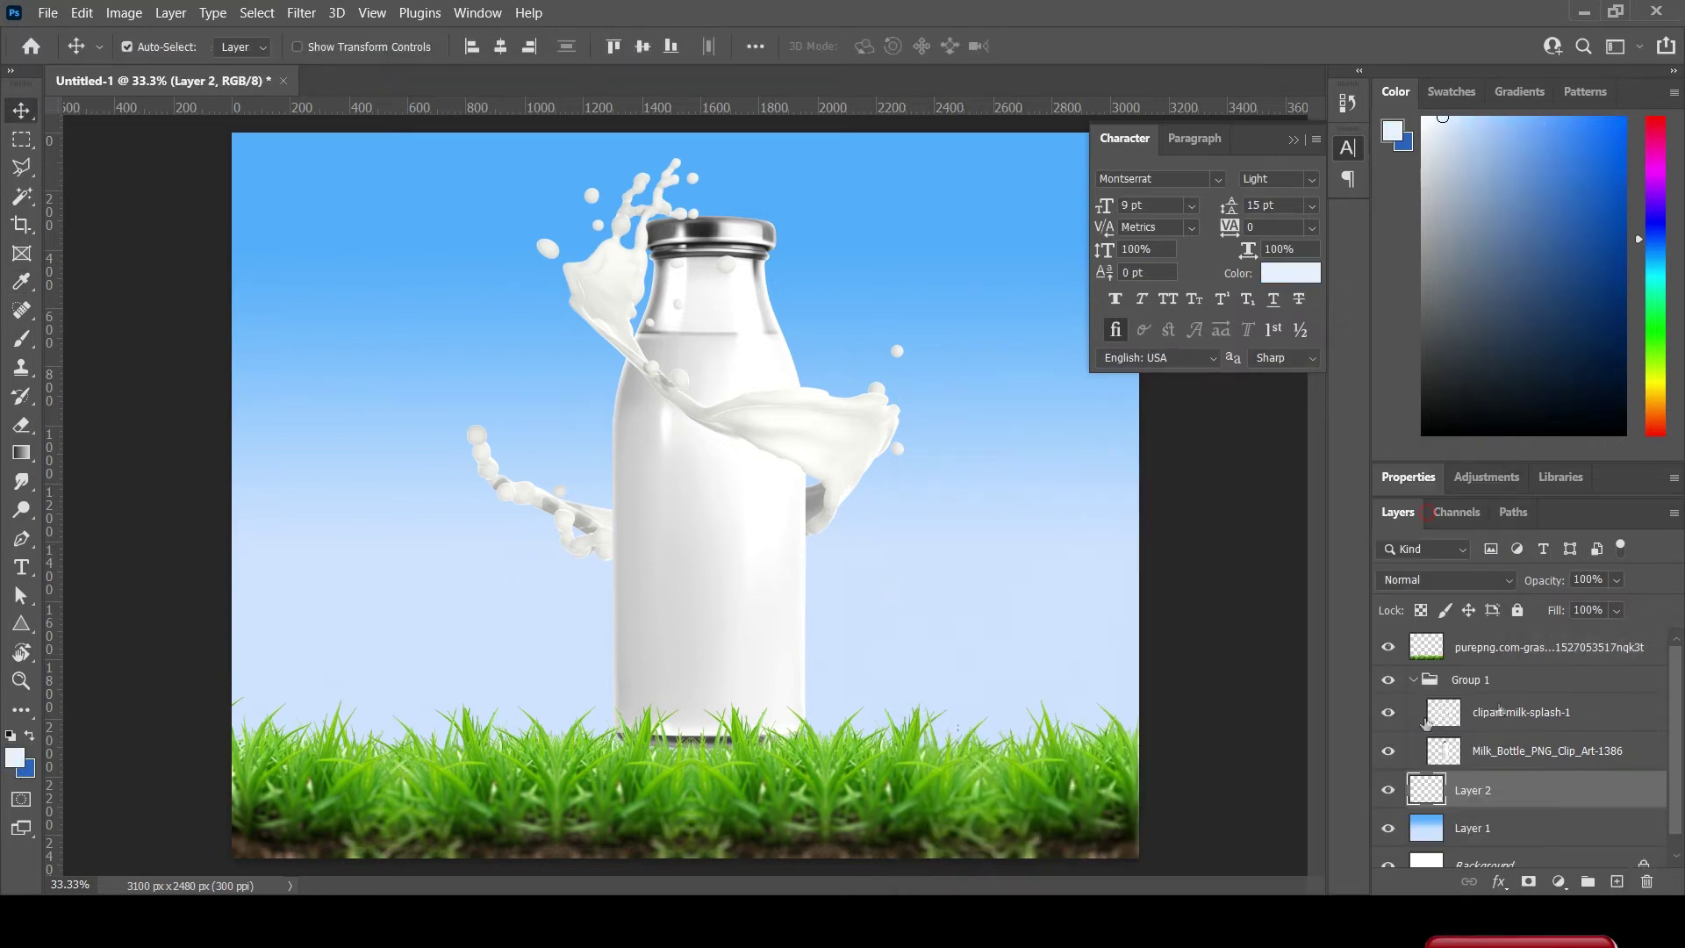
Step: Draw a radial Foreground-to-Transparent gradient glow around the bottle
left_click(21, 453)
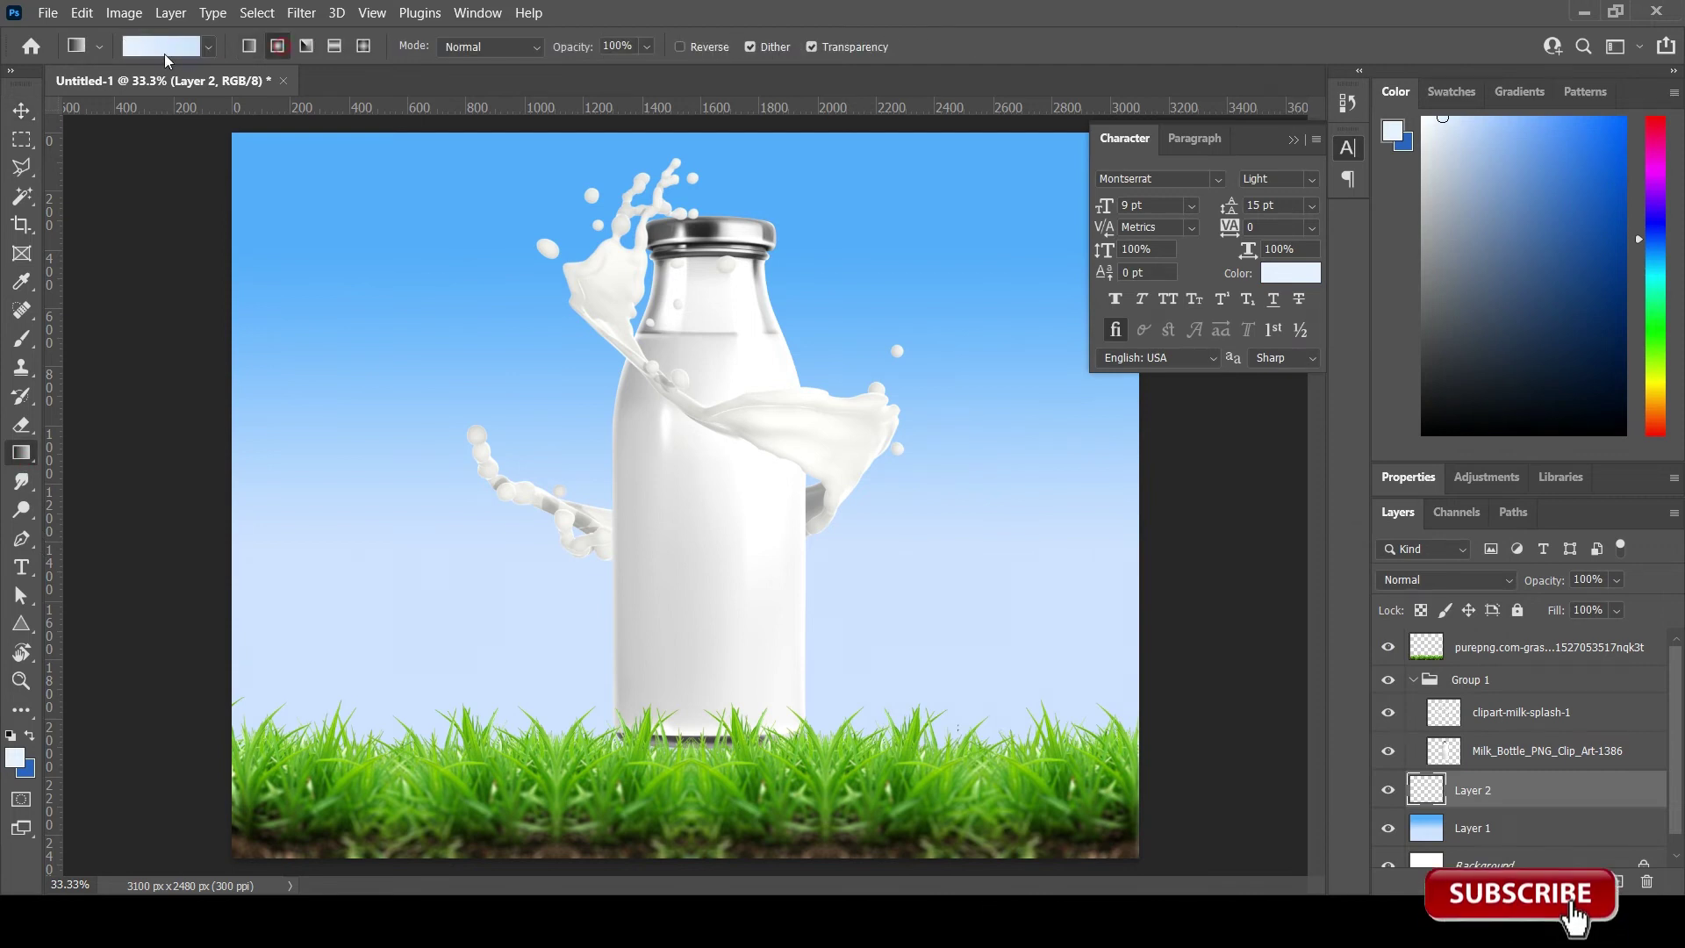
left_click(160, 46)
left_click(1118, 403)
left_click(1180, 437)
left_click(1529, 351)
left_click_drag(702, 465, 931, 518)
Step: Enlarge the glow to about 193% and move it up-left past the canvas edges
key("ctrl+t")
mouse_move(1034, 707)
left_mouse_down()
mouse_move(1141, 772)
mouse_move(924, 614)
left_mouse_up()
left_click_drag(1074, 796, 1106, 805)
left_click_drag(1025, 683, 996, 677)
left_click_drag(1073, 794, 1118, 859)
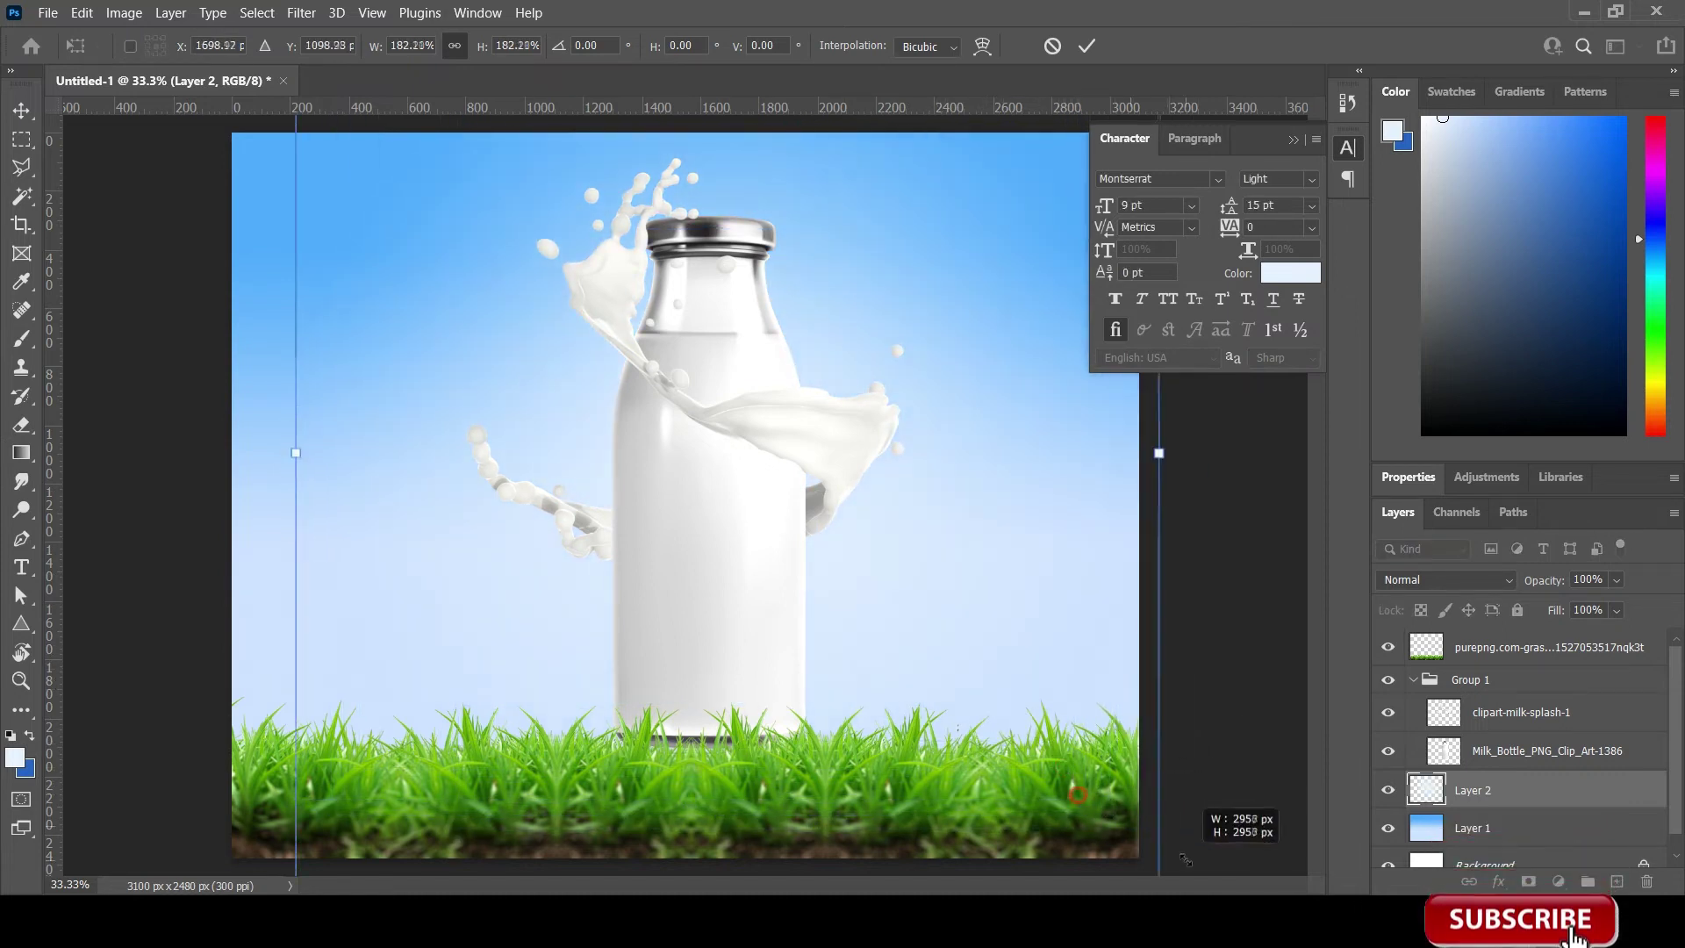
left_click_drag(1042, 716, 974, 606)
left_click_drag(1043, 747, 1124, 767)
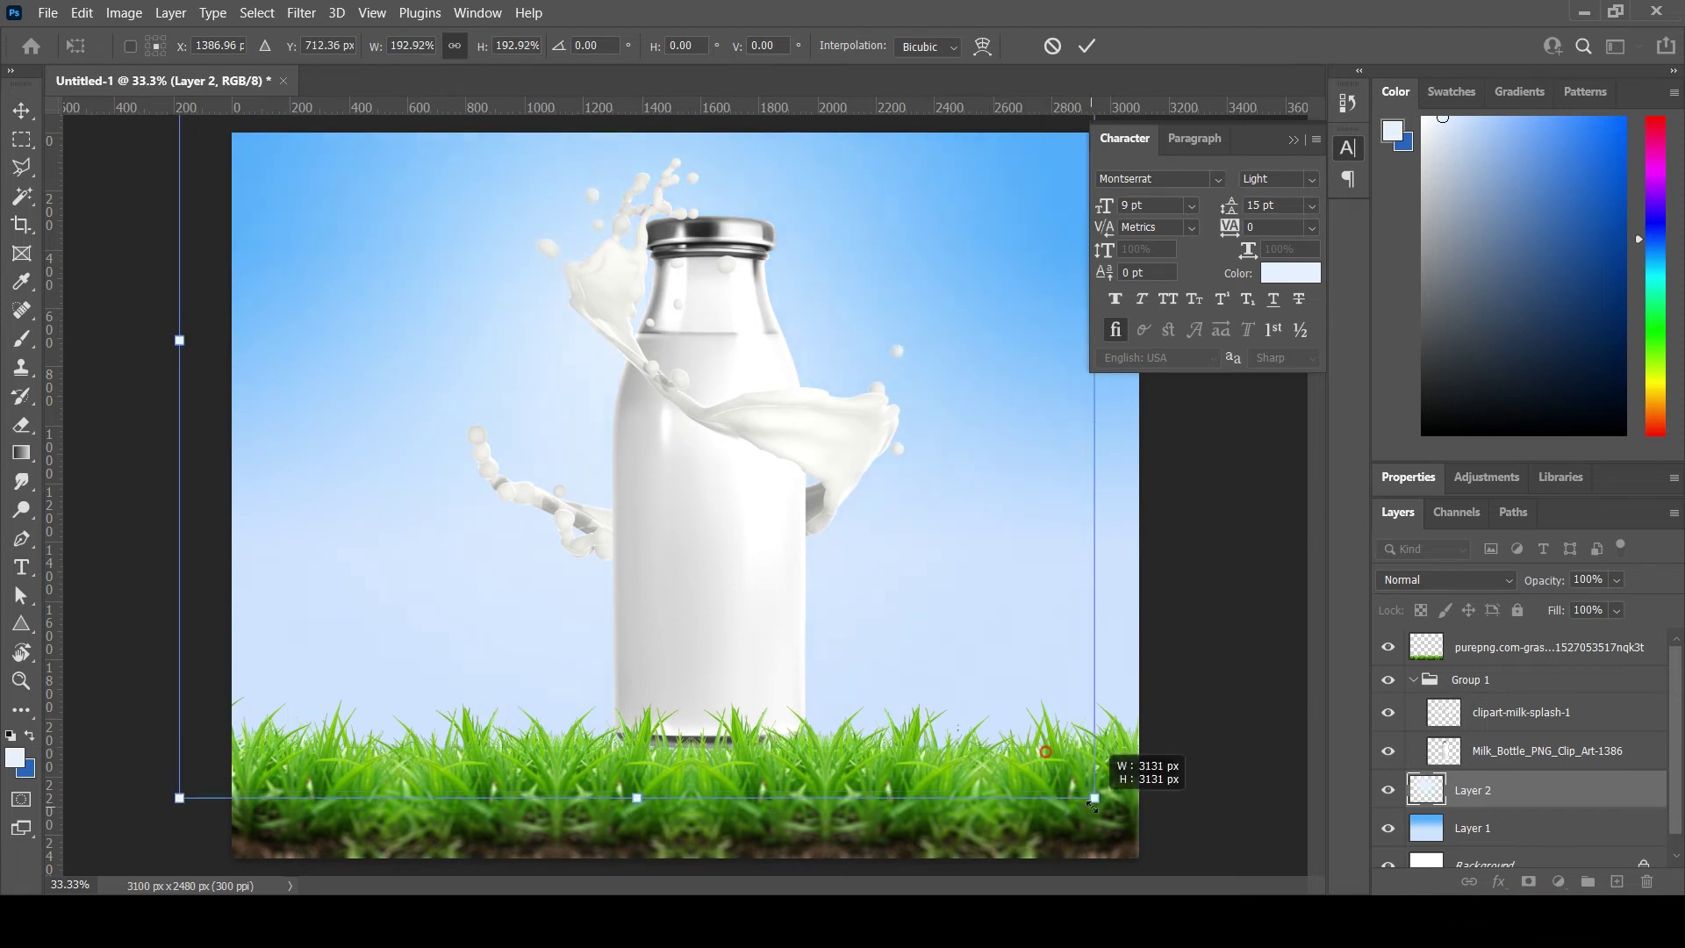
left_click_drag(965, 597, 894, 530)
key("Return")
Step: Switch to the Move tool and select Layer 1, the background gradient
key("g")
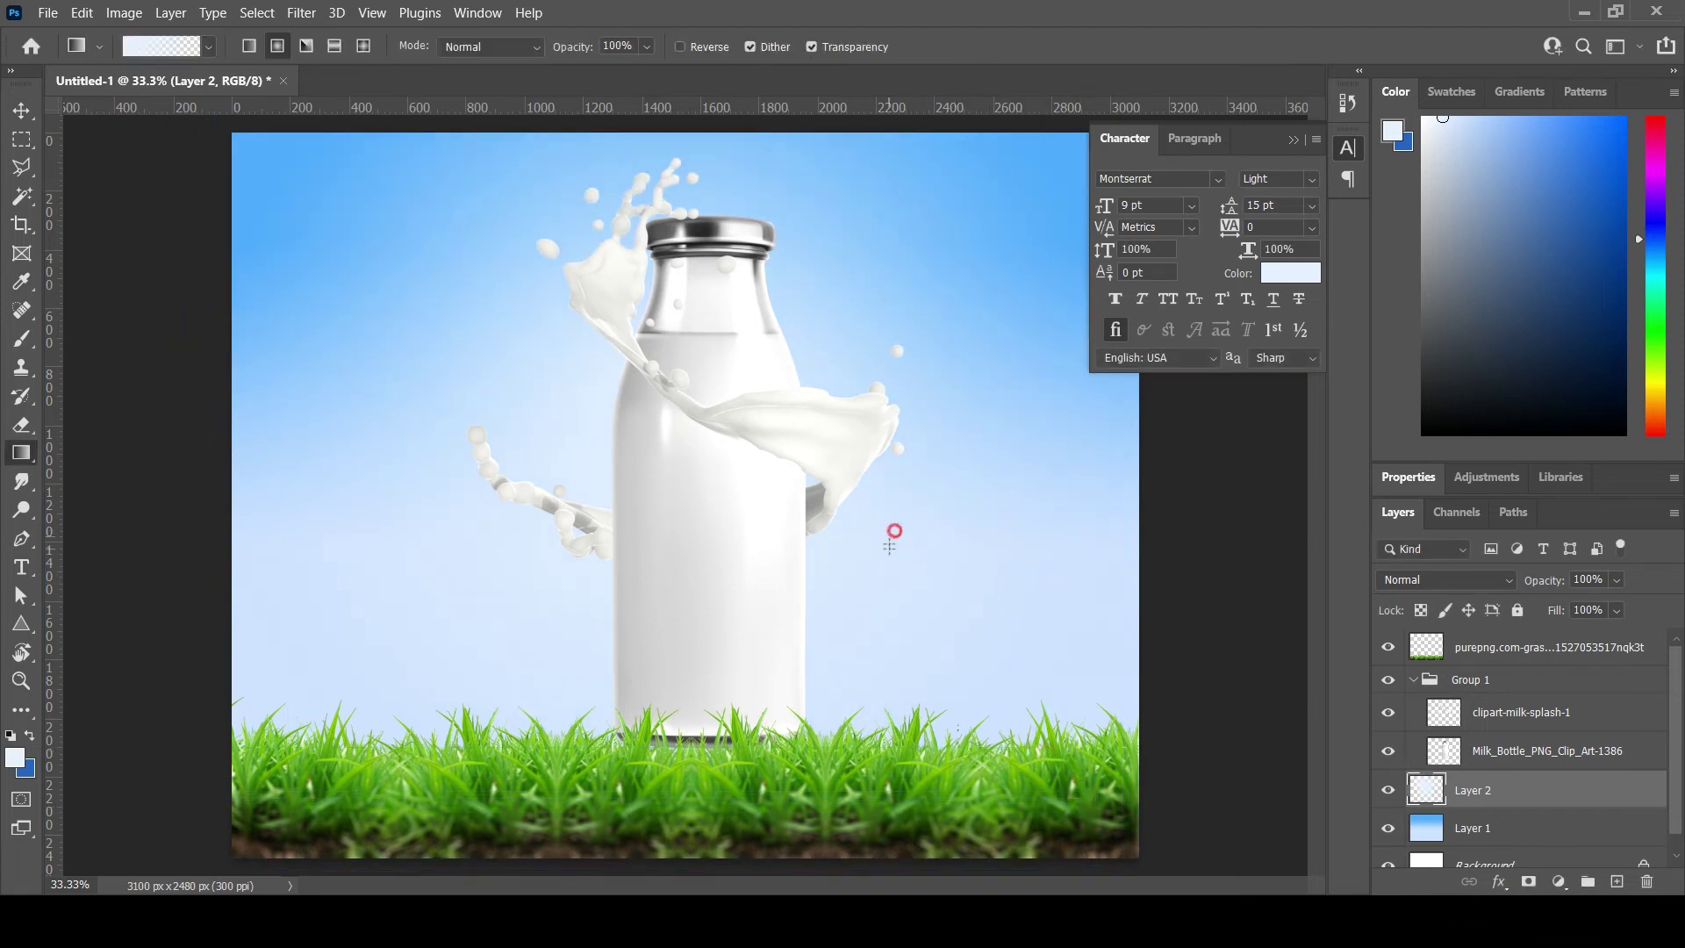
left_click(25, 115)
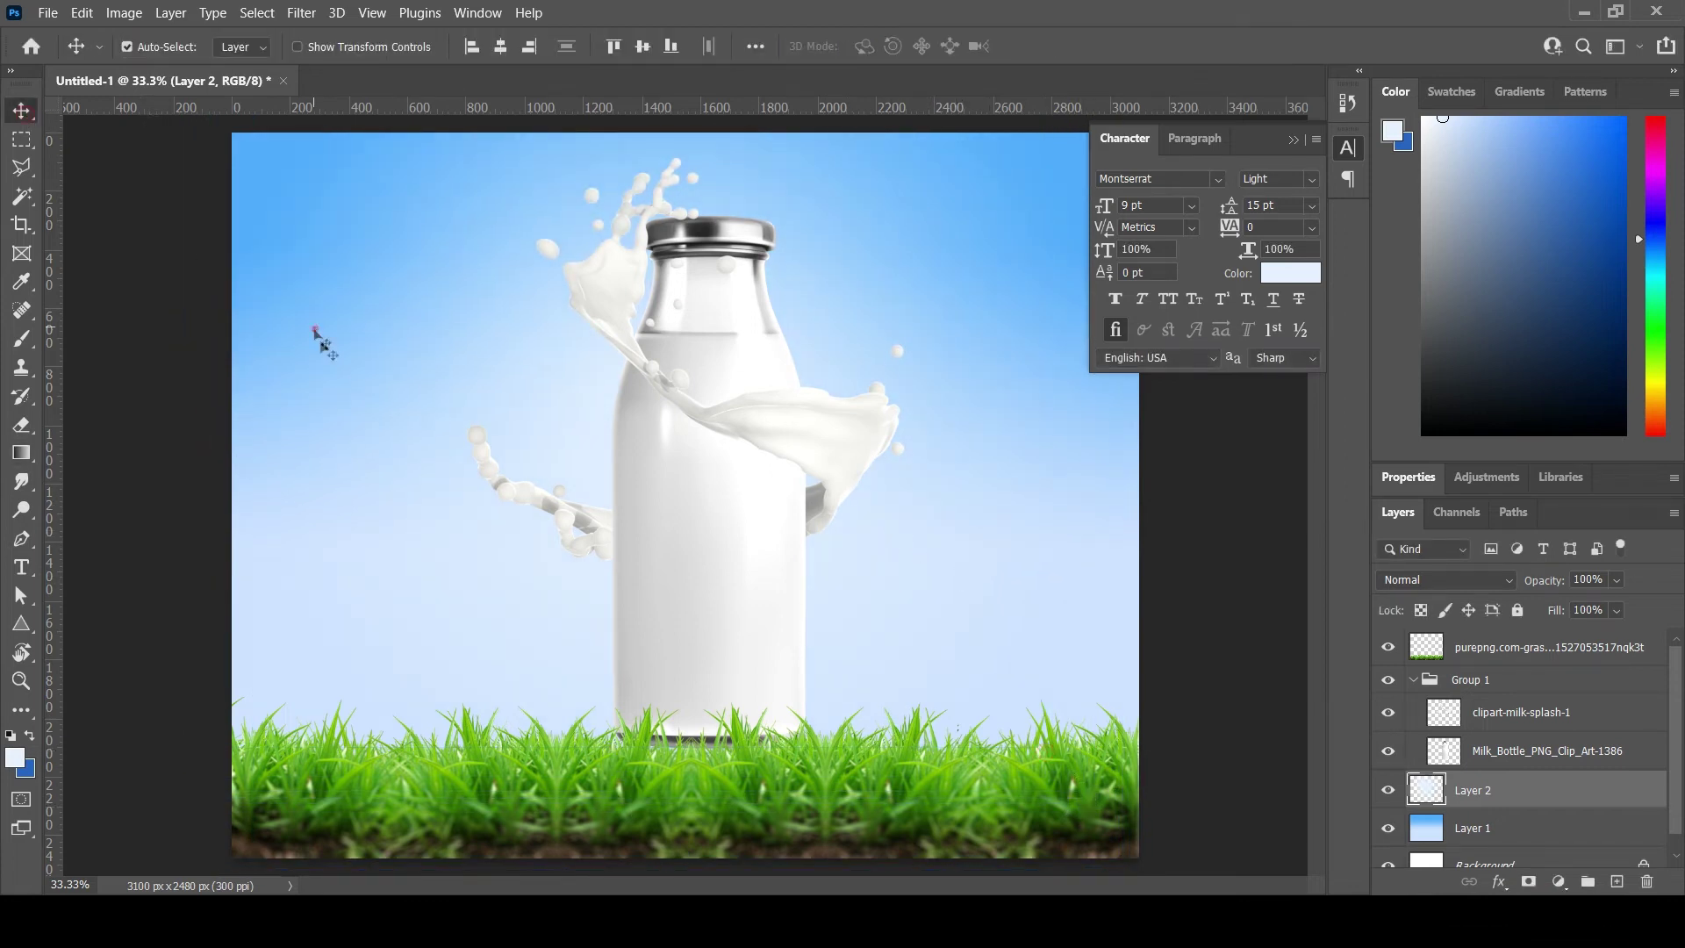
left_click(1533, 837)
Step: Deepen Layer 1's blue by darkening Levels midtones, then select the grass layer and Type tool
key("ctrl+l")
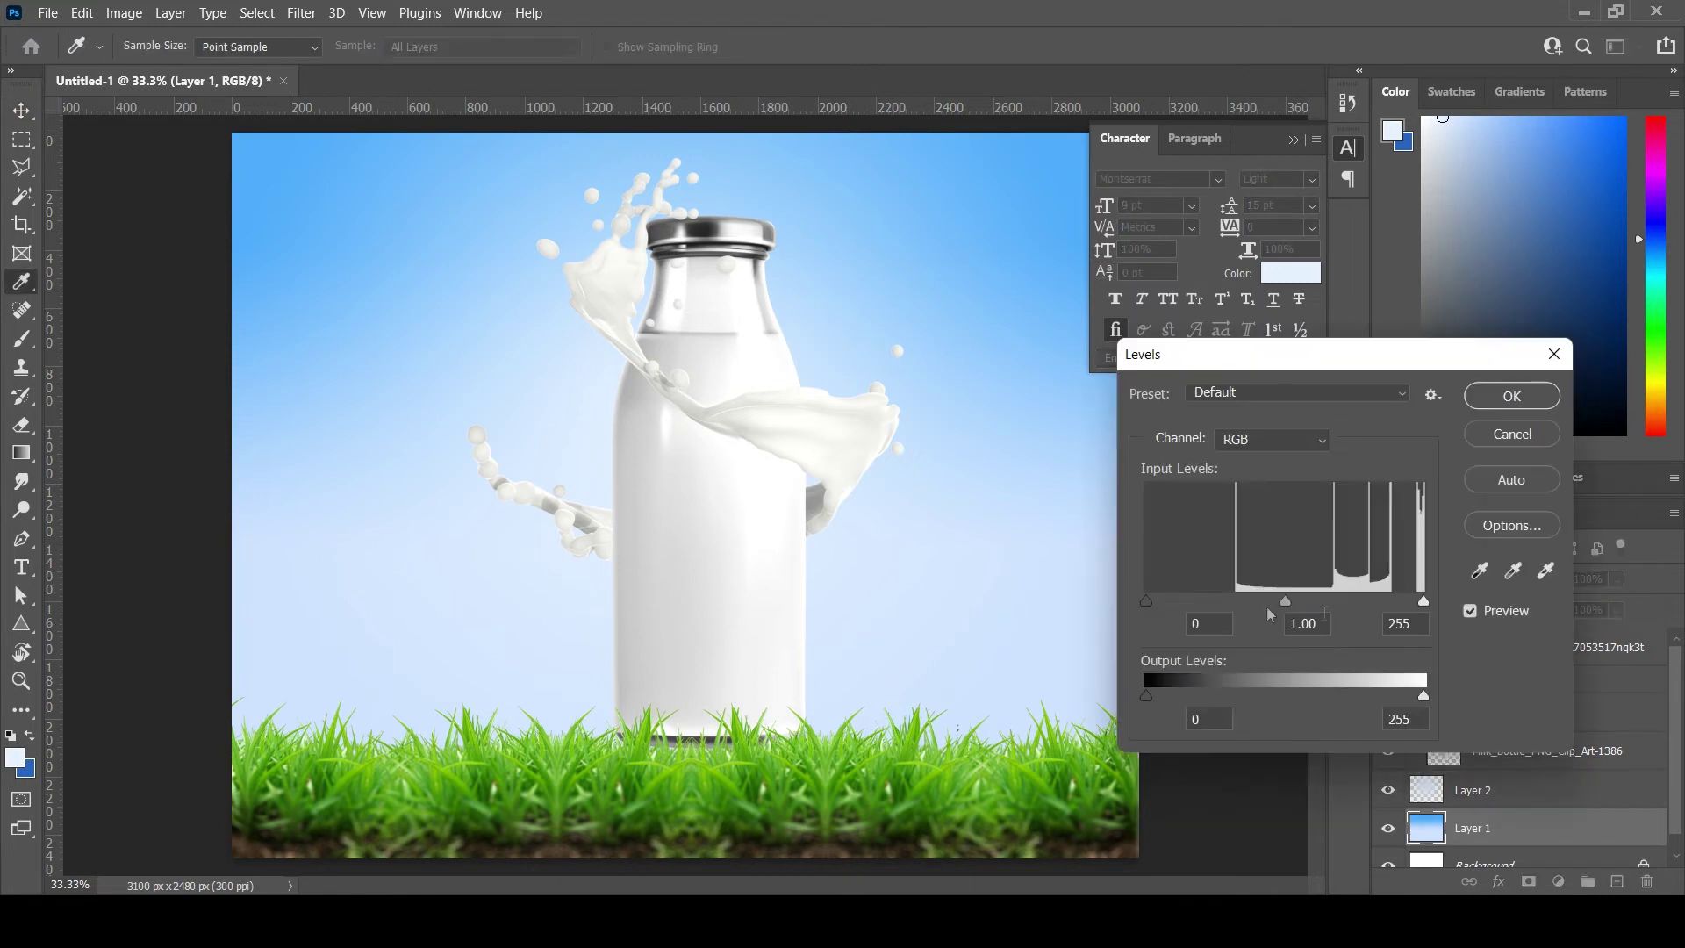
mouse_move(1427, 606)
left_mouse_down()
mouse_move(1388, 597)
mouse_move(1425, 606)
left_mouse_up()
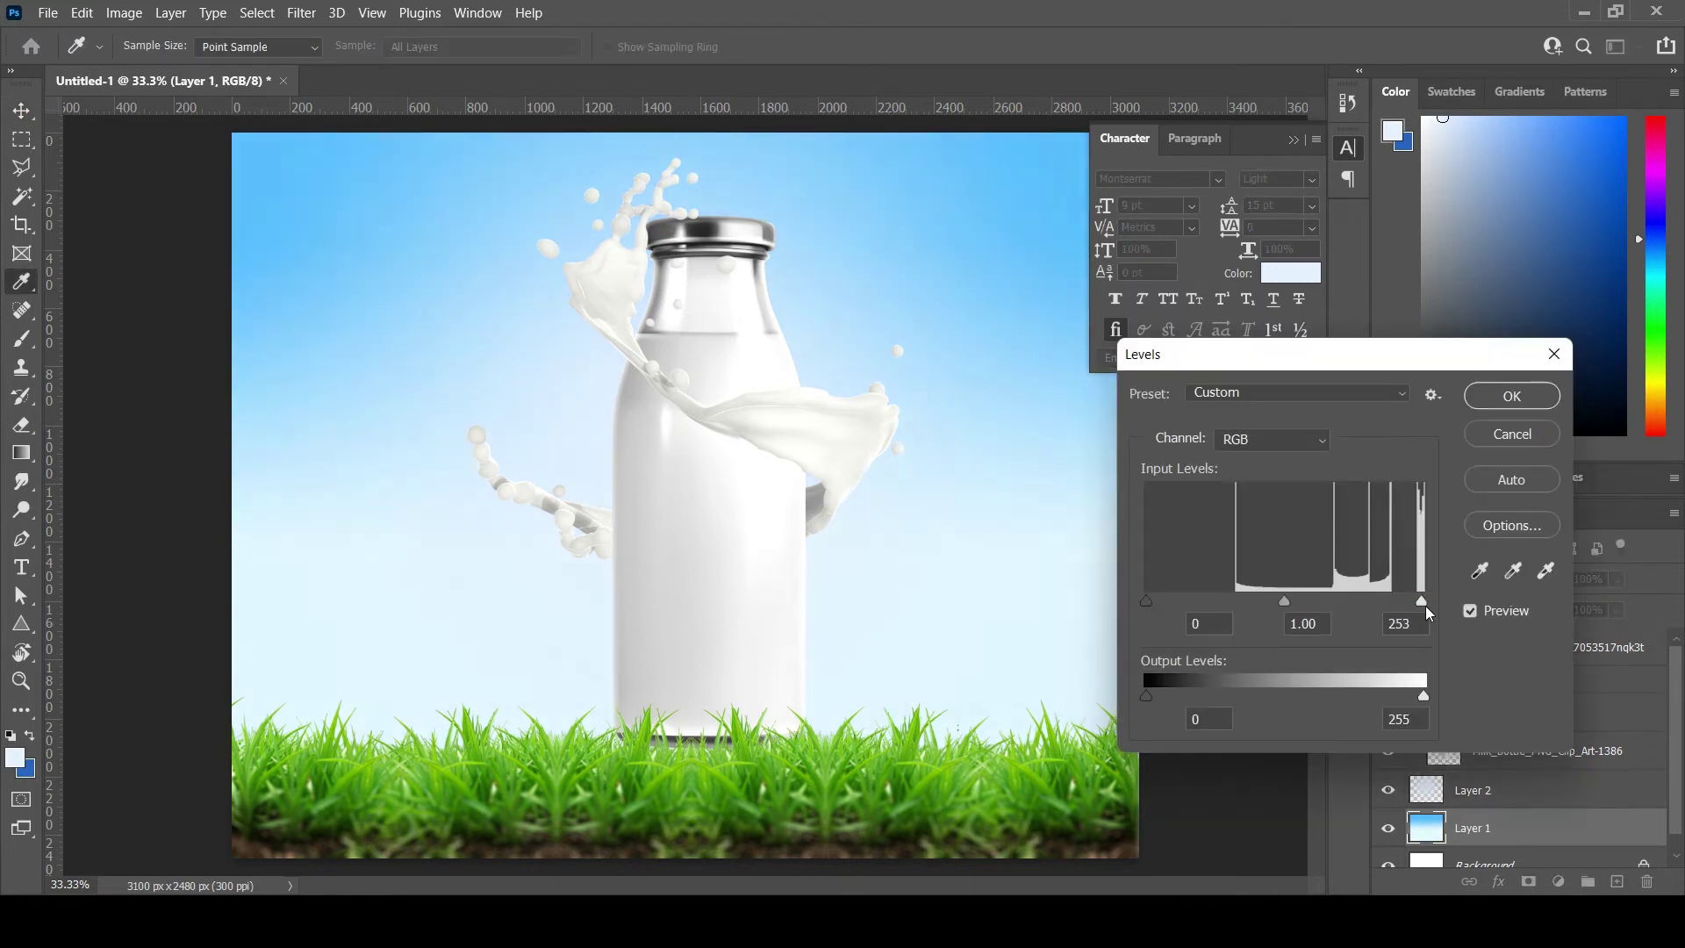
mouse_move(1285, 602)
left_mouse_down()
mouse_move(1350, 602)
mouse_move(1341, 616)
left_mouse_up()
left_click(1504, 397)
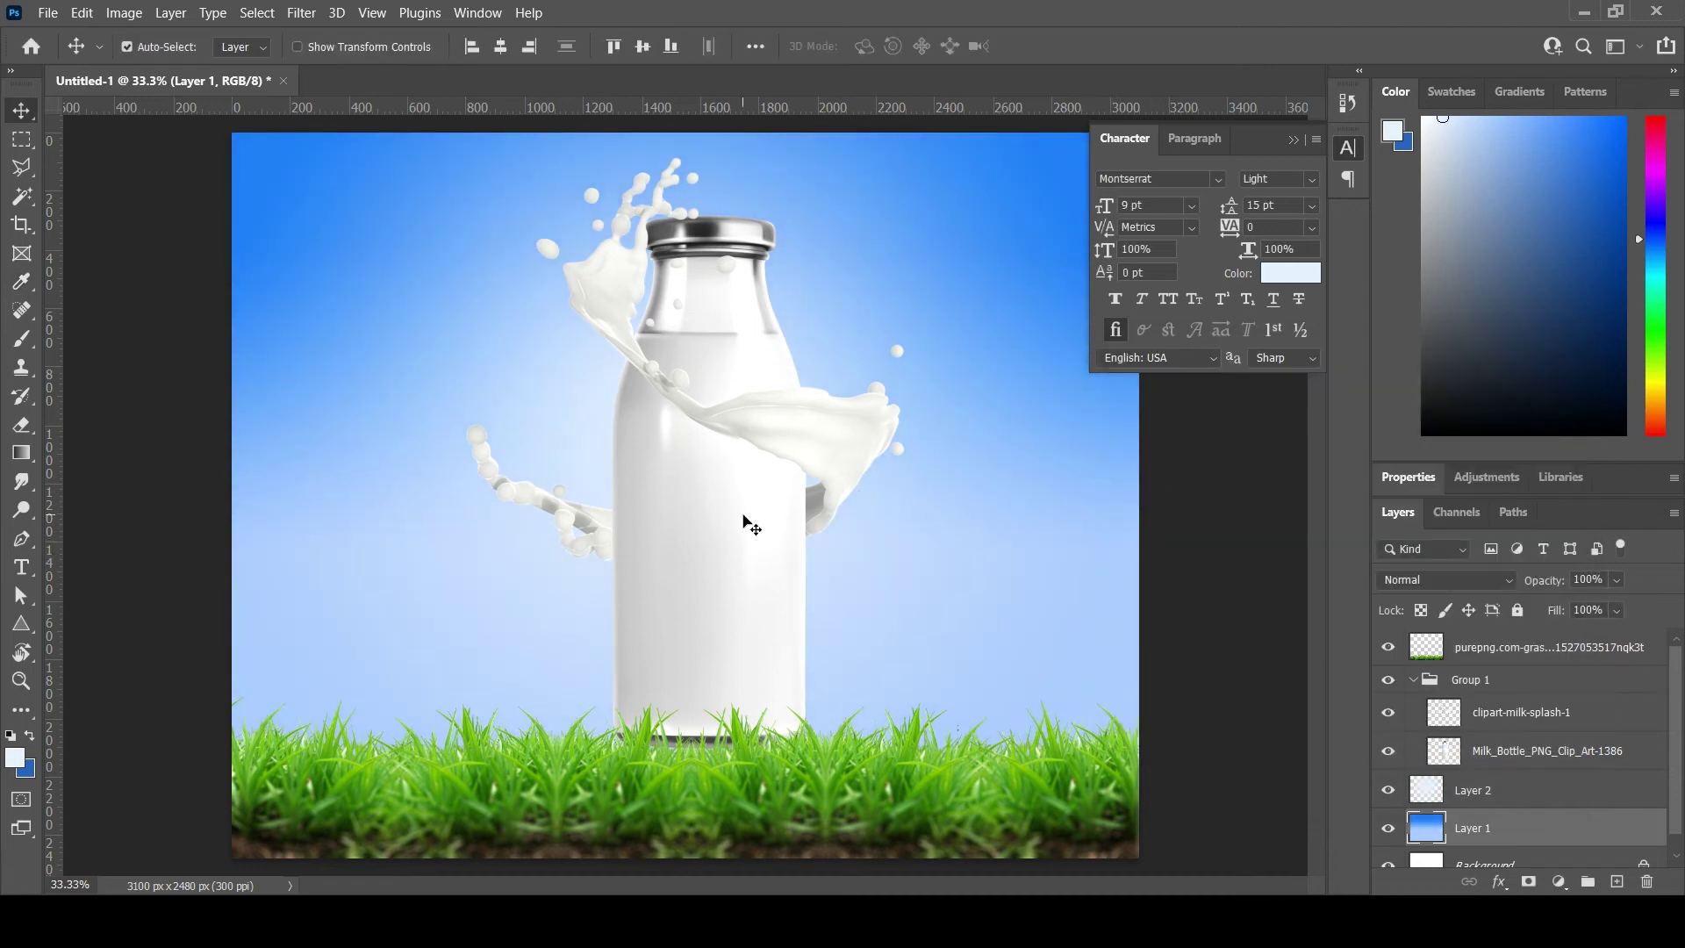
left_click(707, 786)
left_click(24, 572)
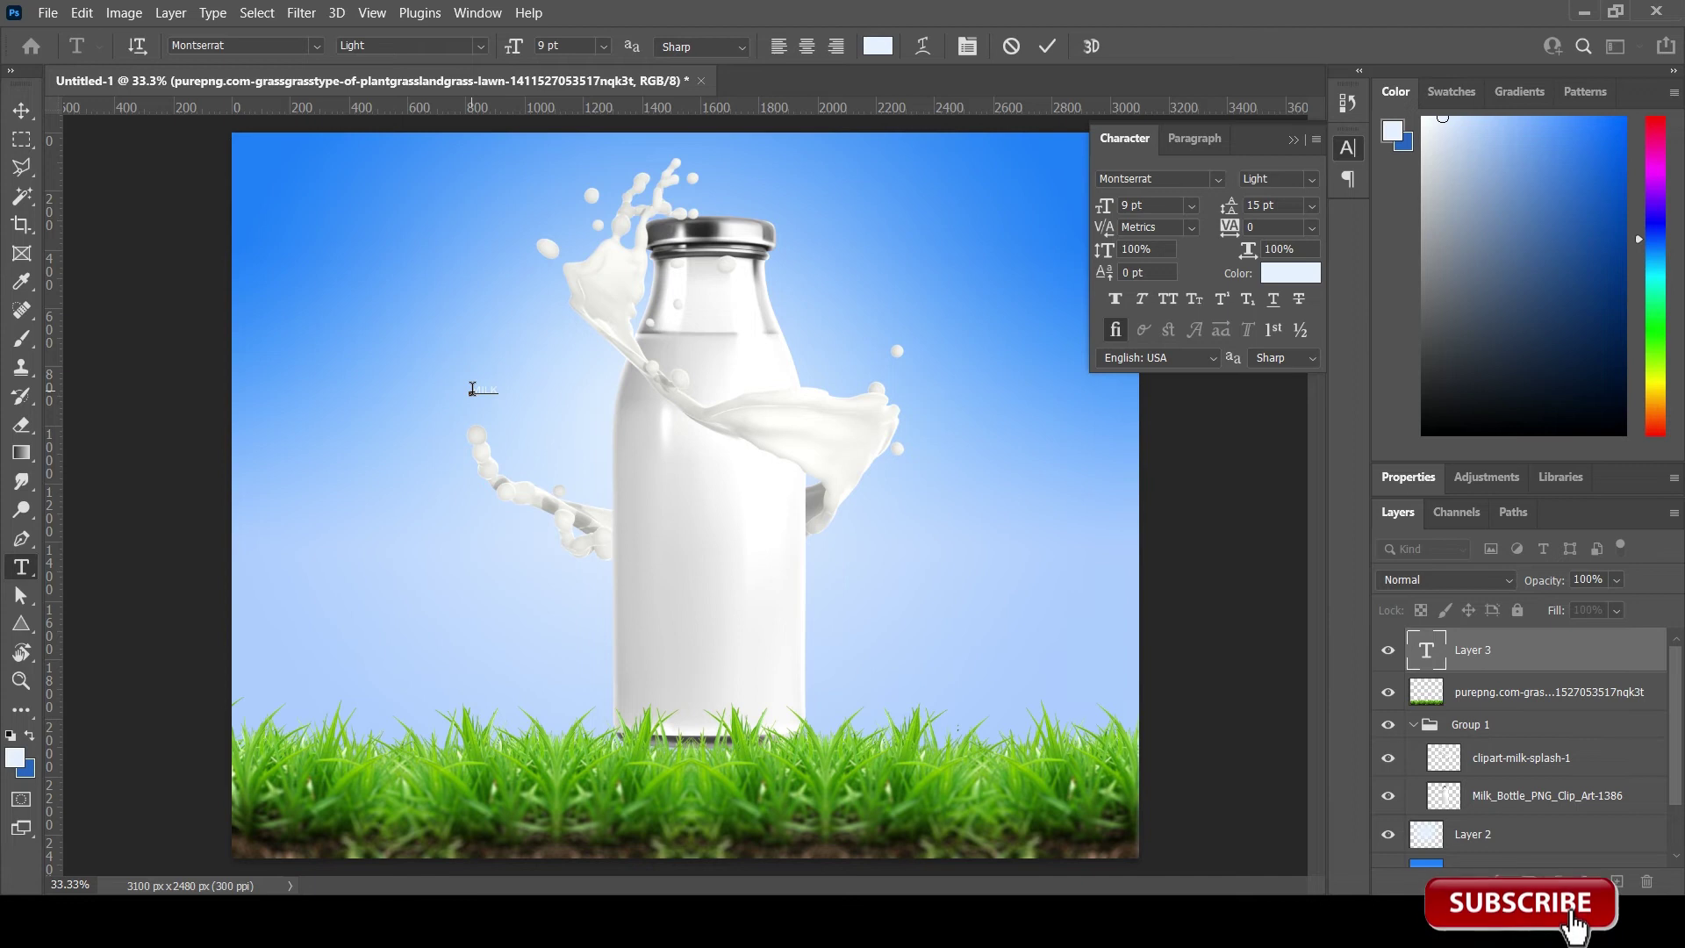
Step: Set the MILK text to Khand Bold at 72 pt
left_click(1047, 45)
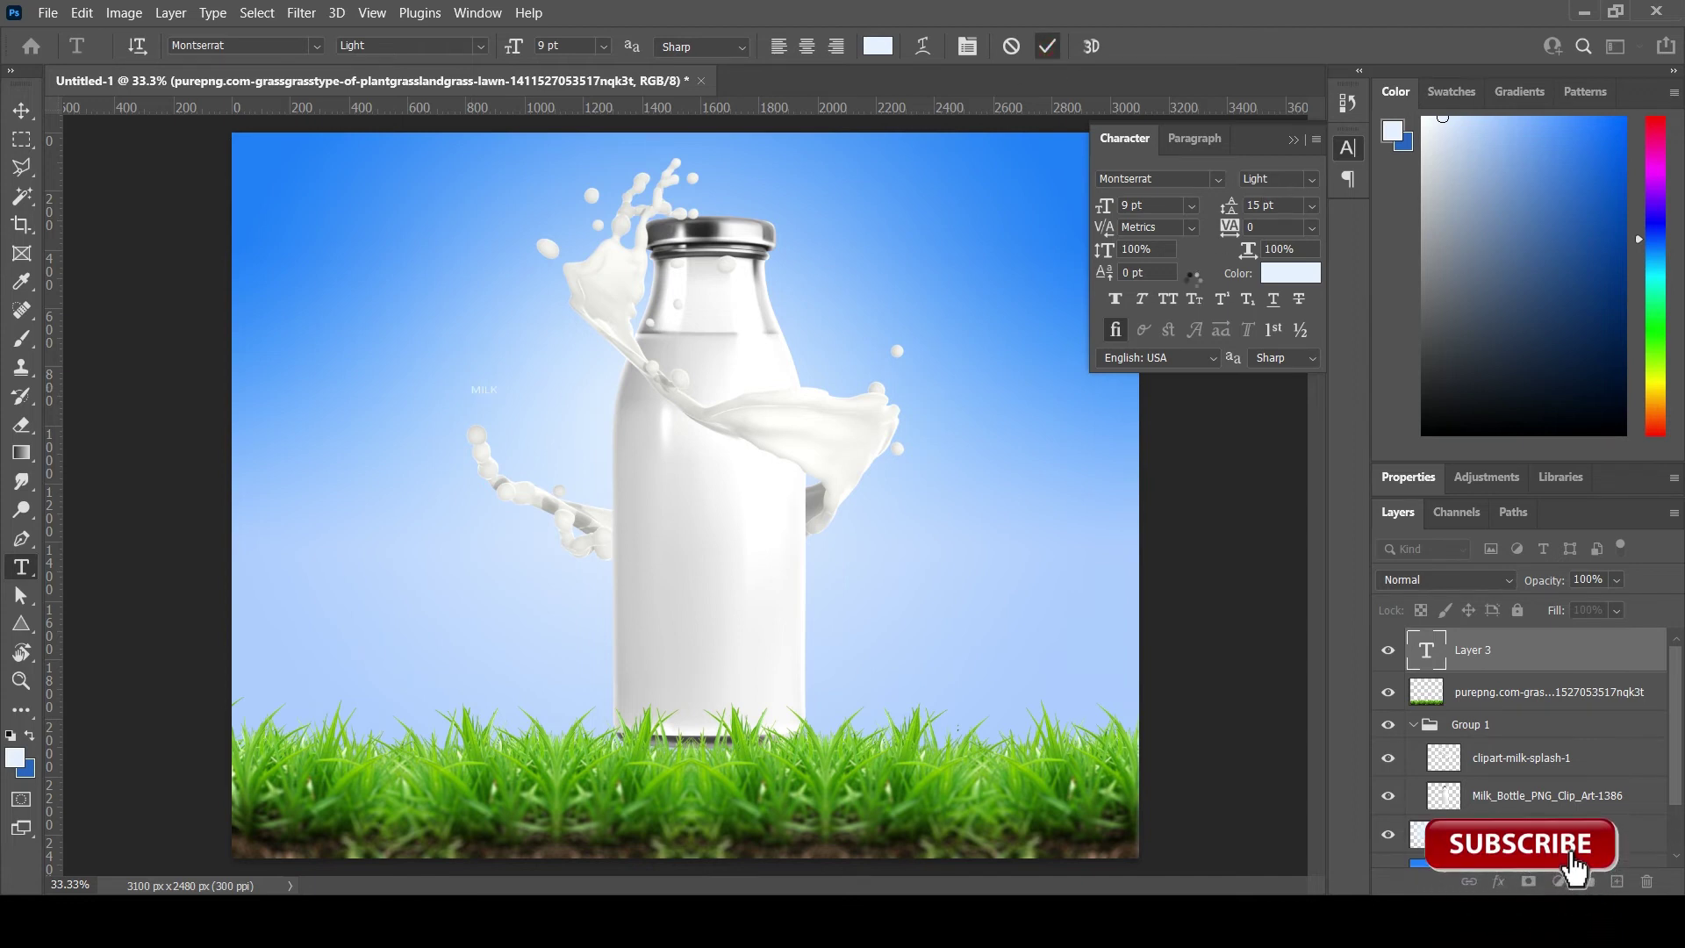
left_click(1191, 204)
left_click(1159, 471)
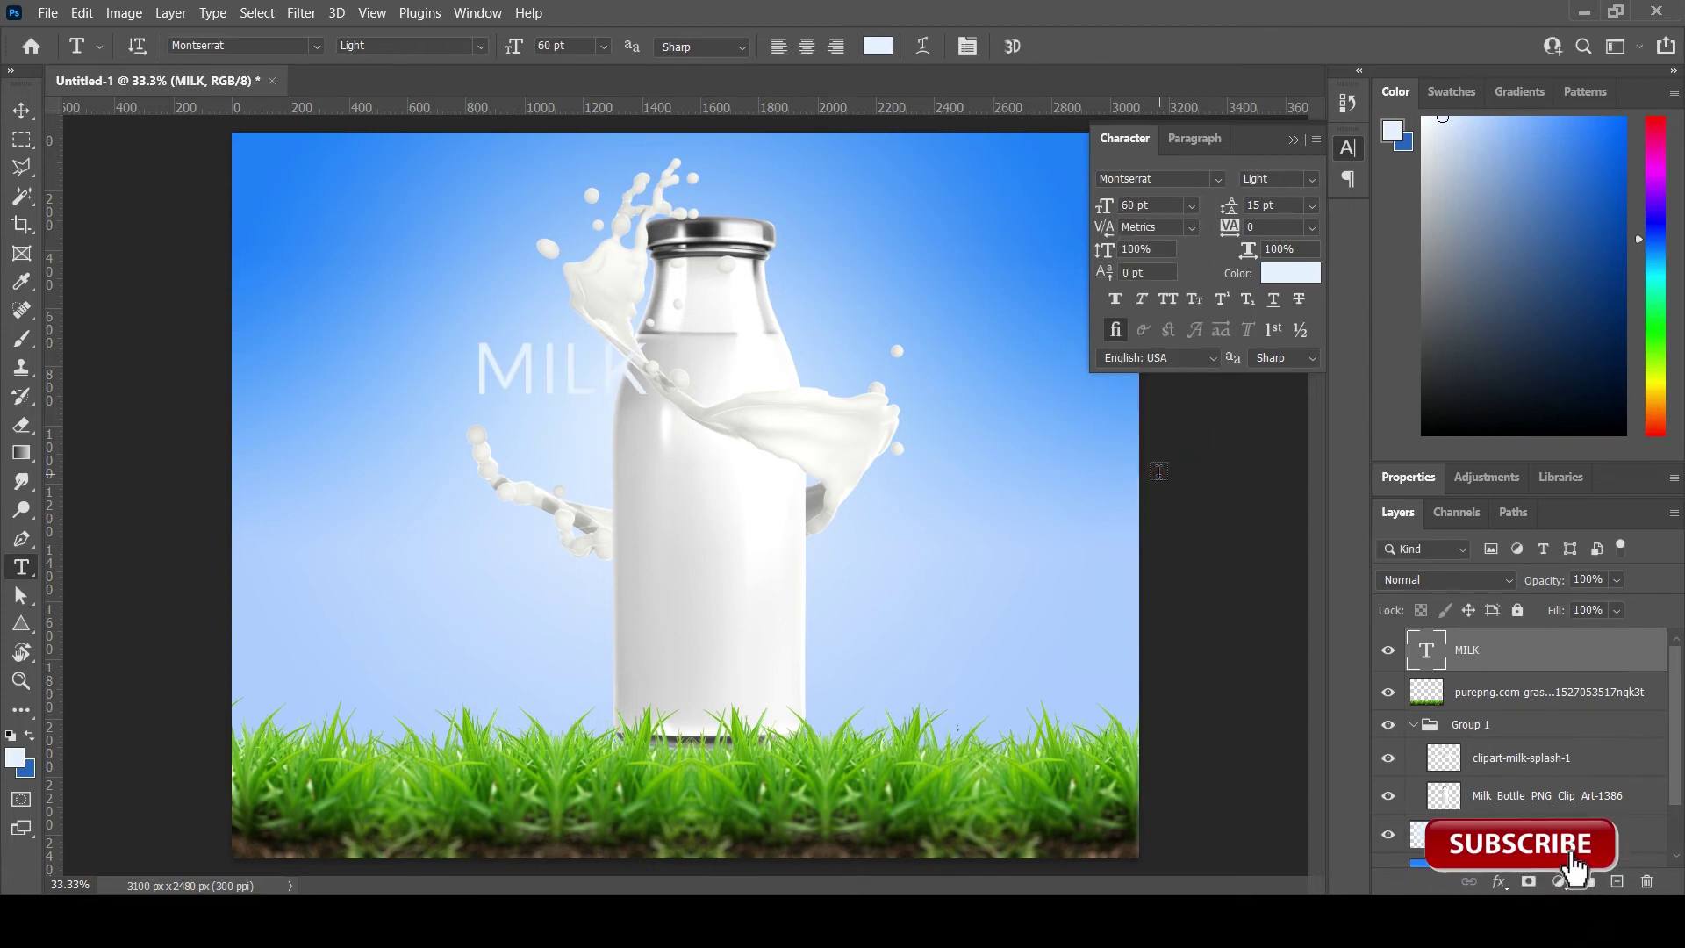
left_click(1218, 180)
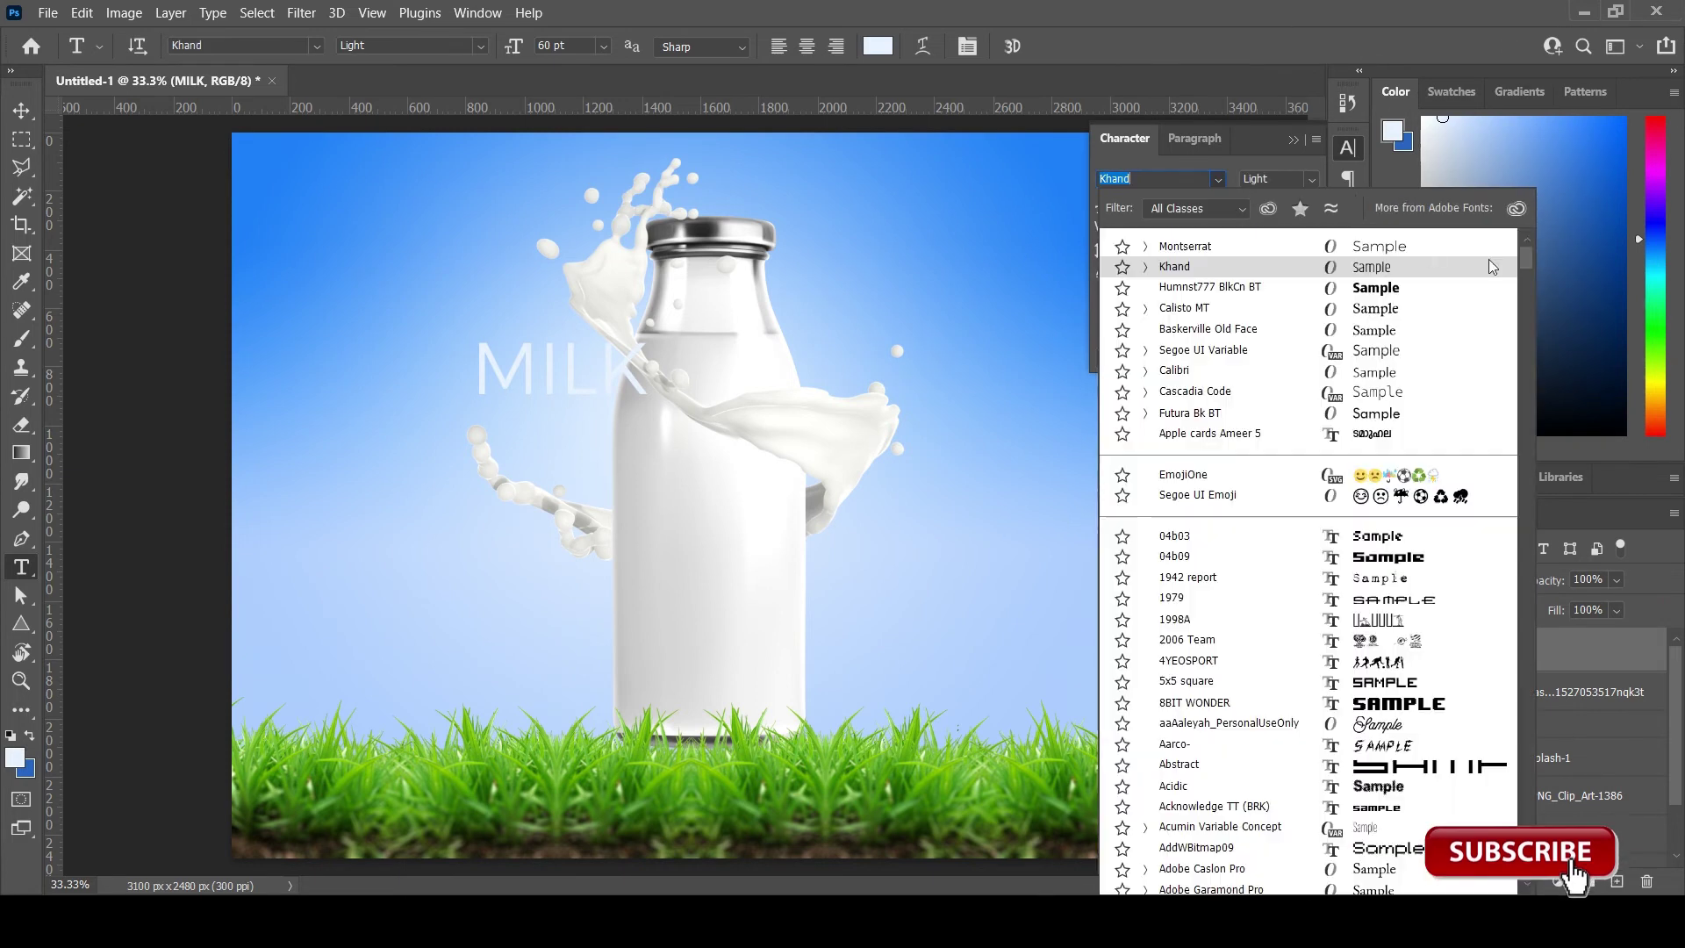
left_click(1369, 267)
left_click(1311, 180)
left_click(1325, 276)
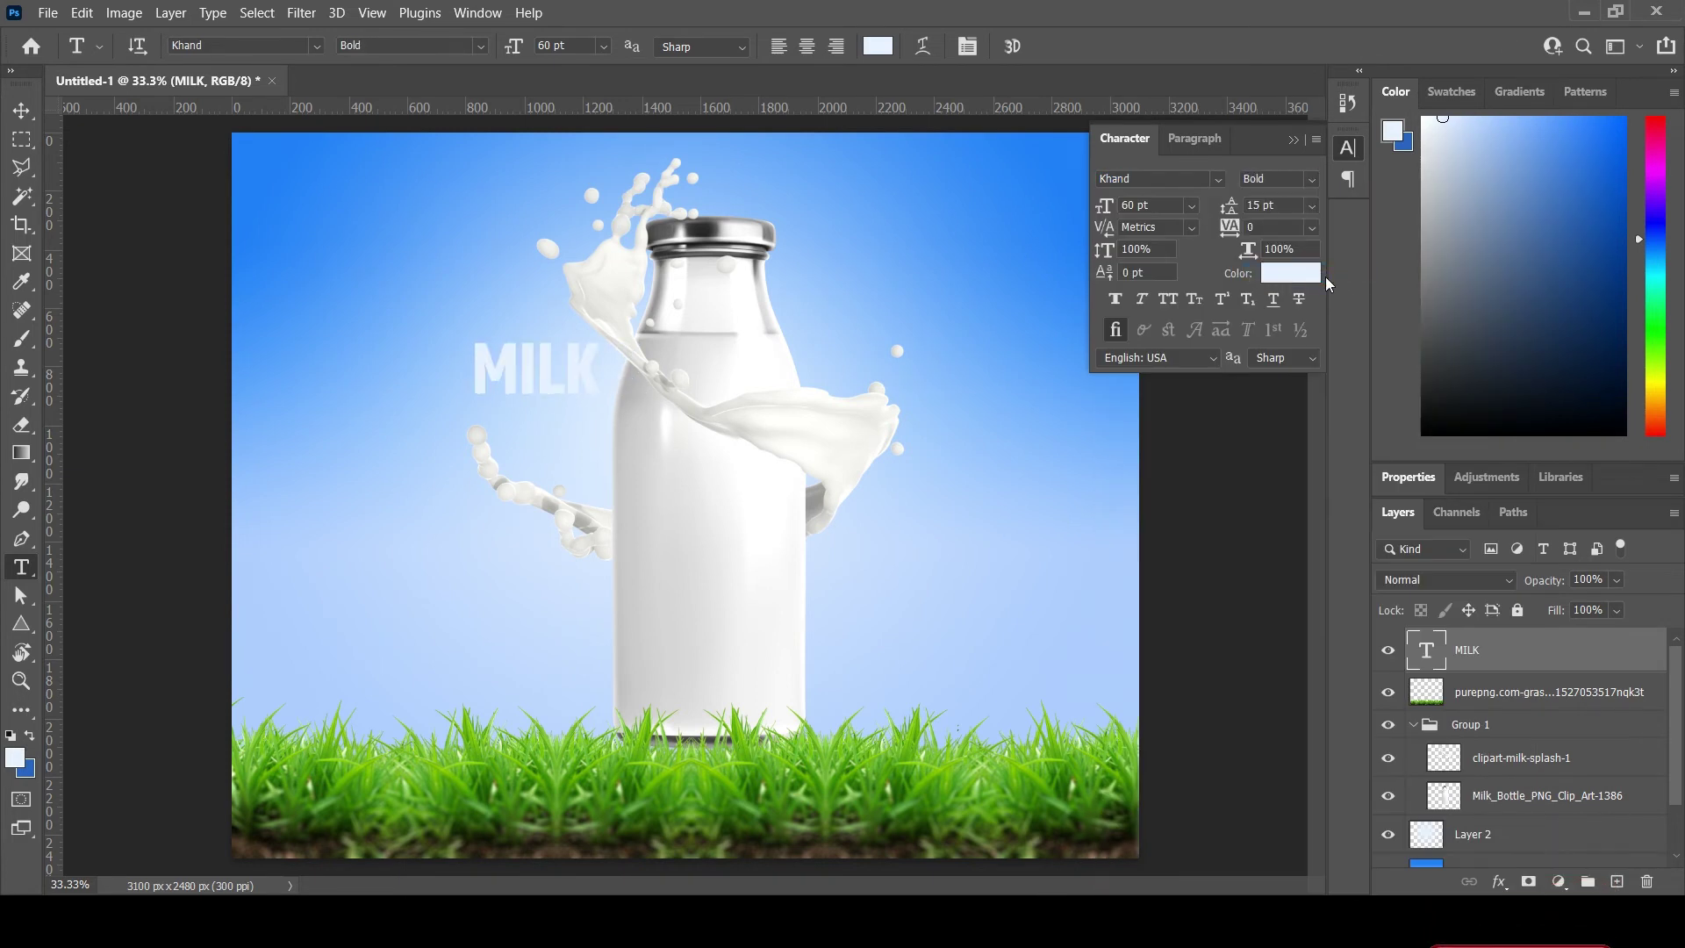
left_click(1191, 205)
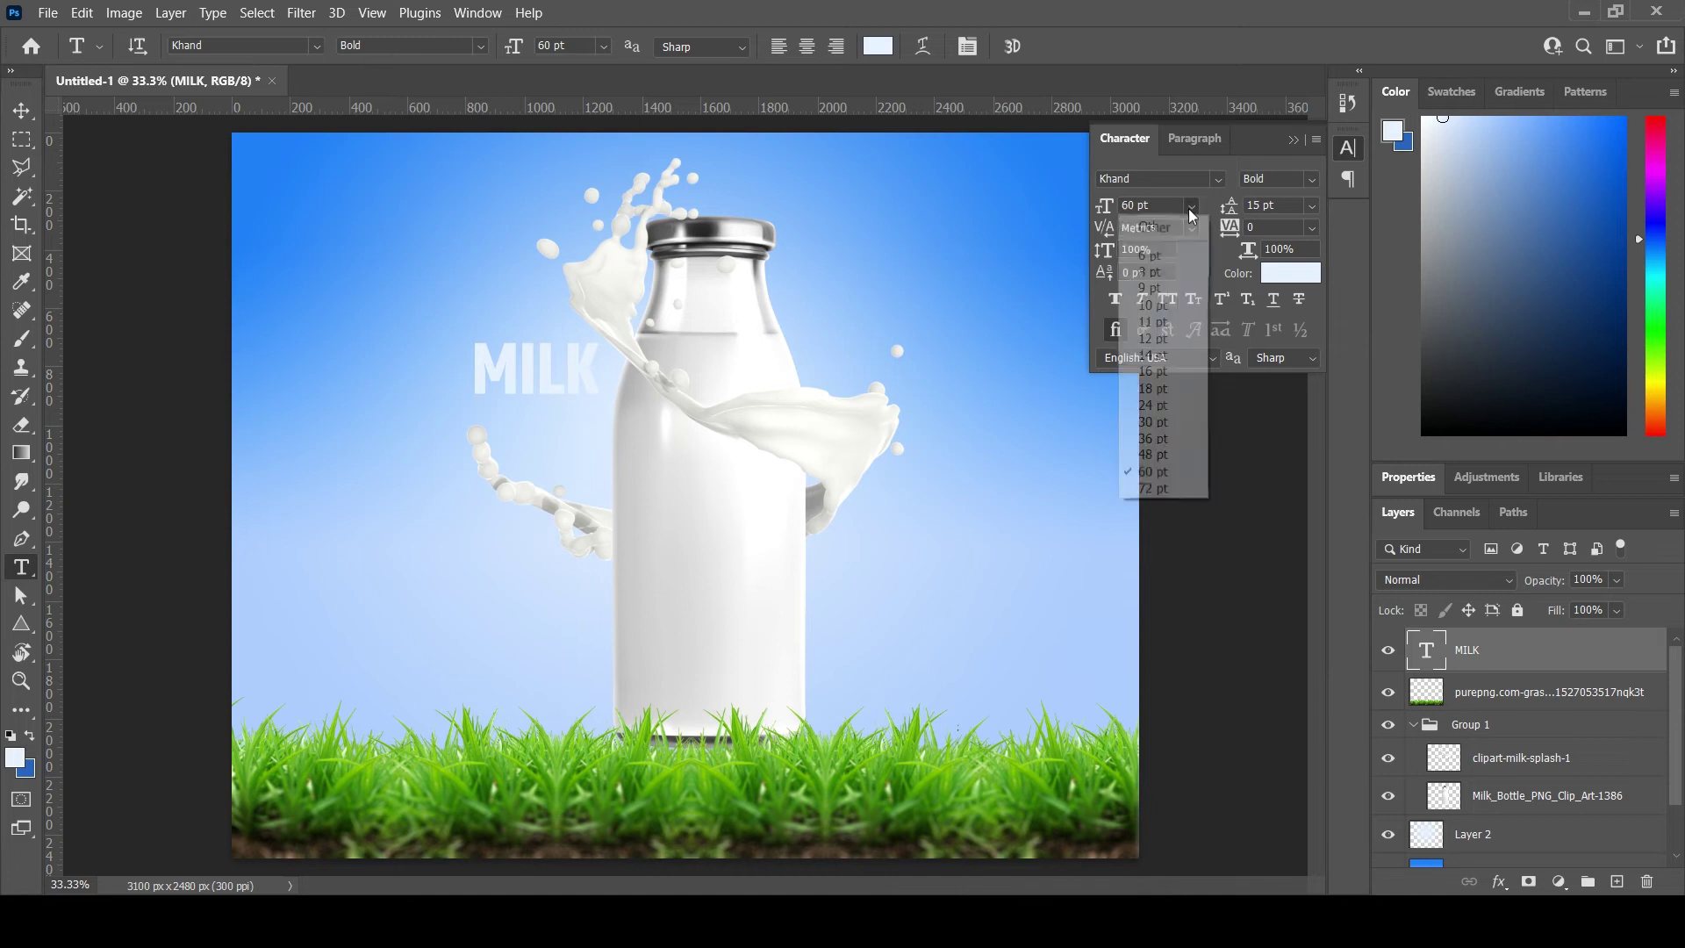
left_click(1159, 489)
Step: Keep MILK white and widen its letter tracking to 60
left_click(1290, 277)
left_click(952, 331)
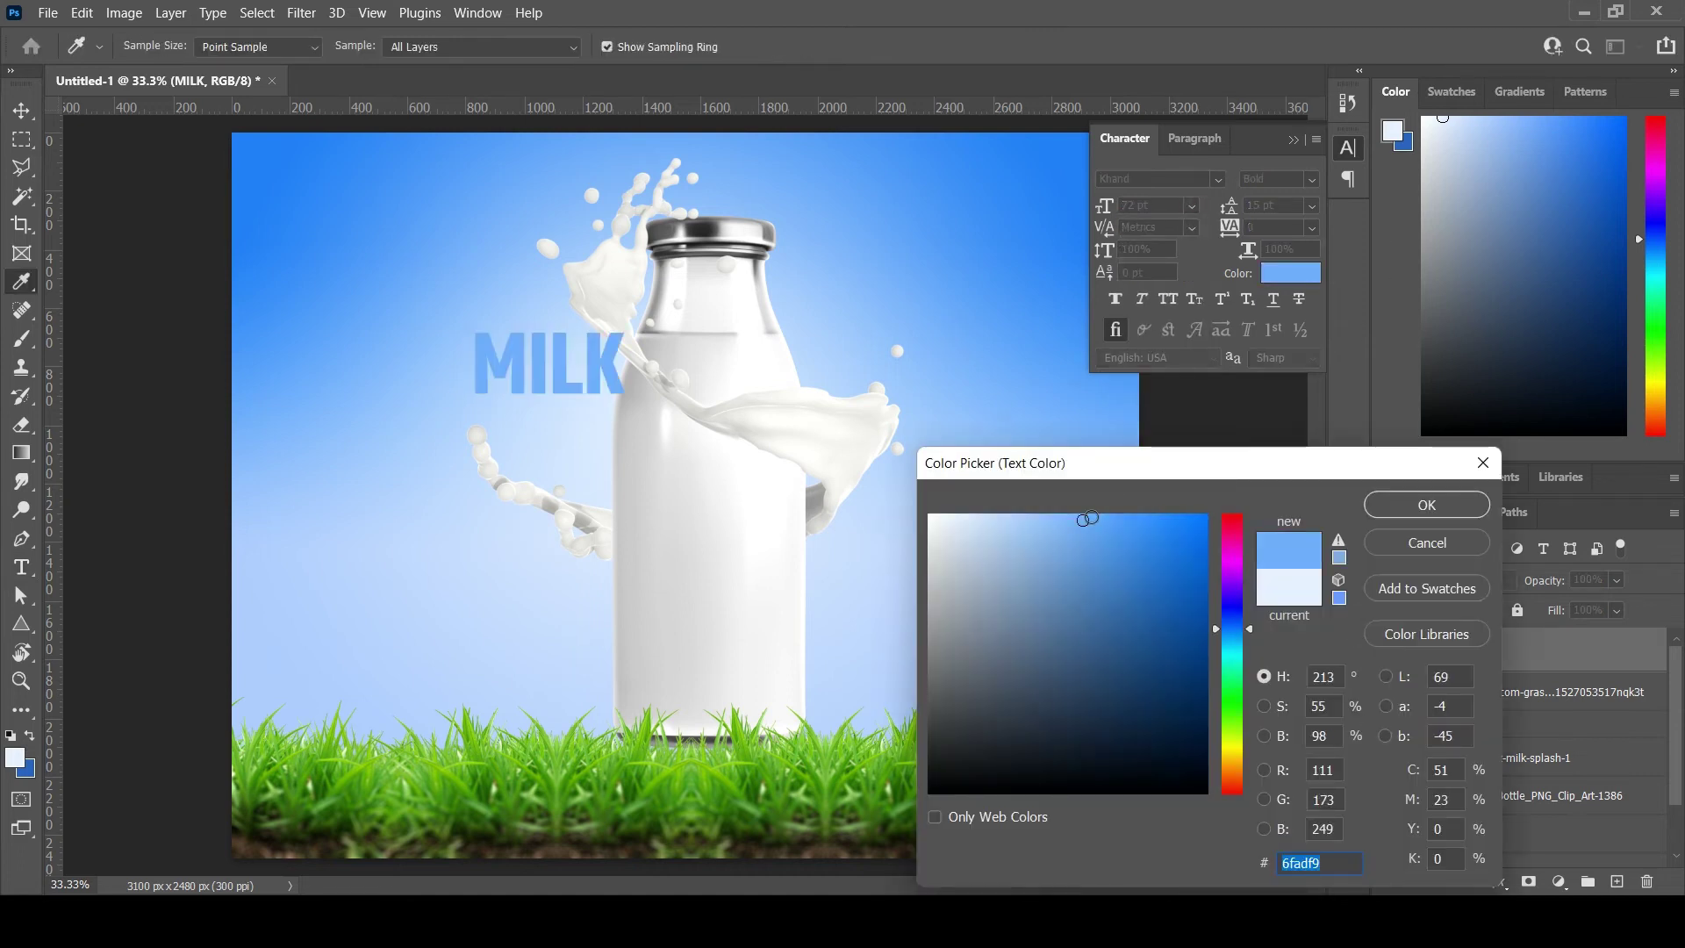
left_click(1472, 507)
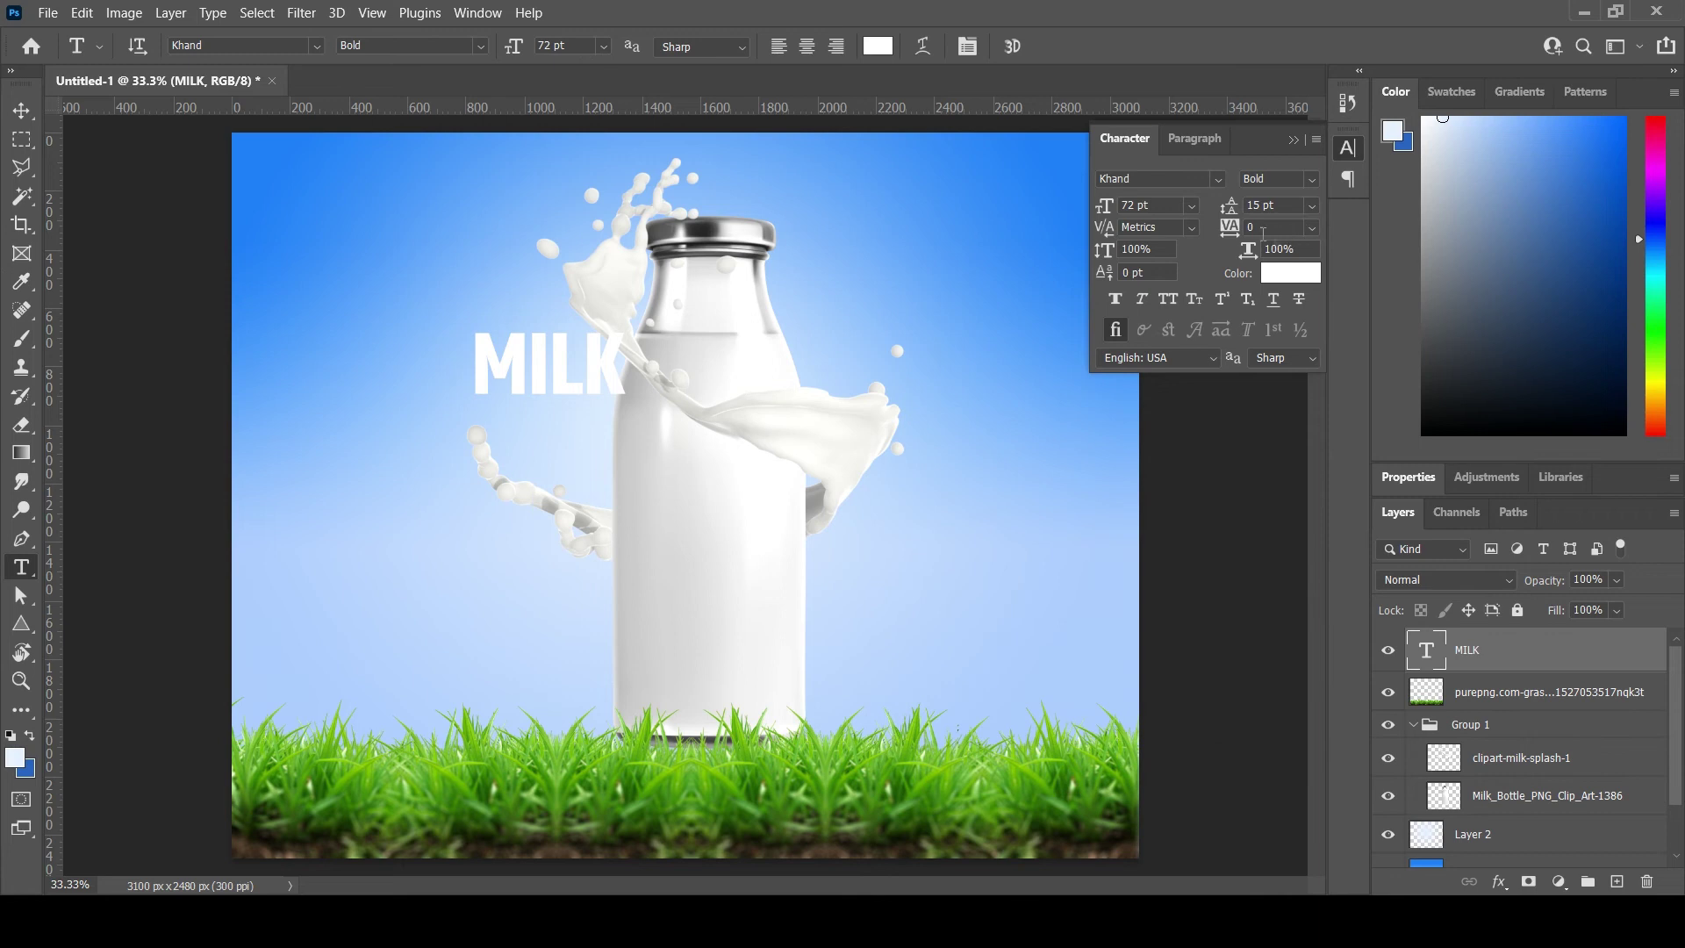
left_click(1246, 231)
type("2060")
key("Return")
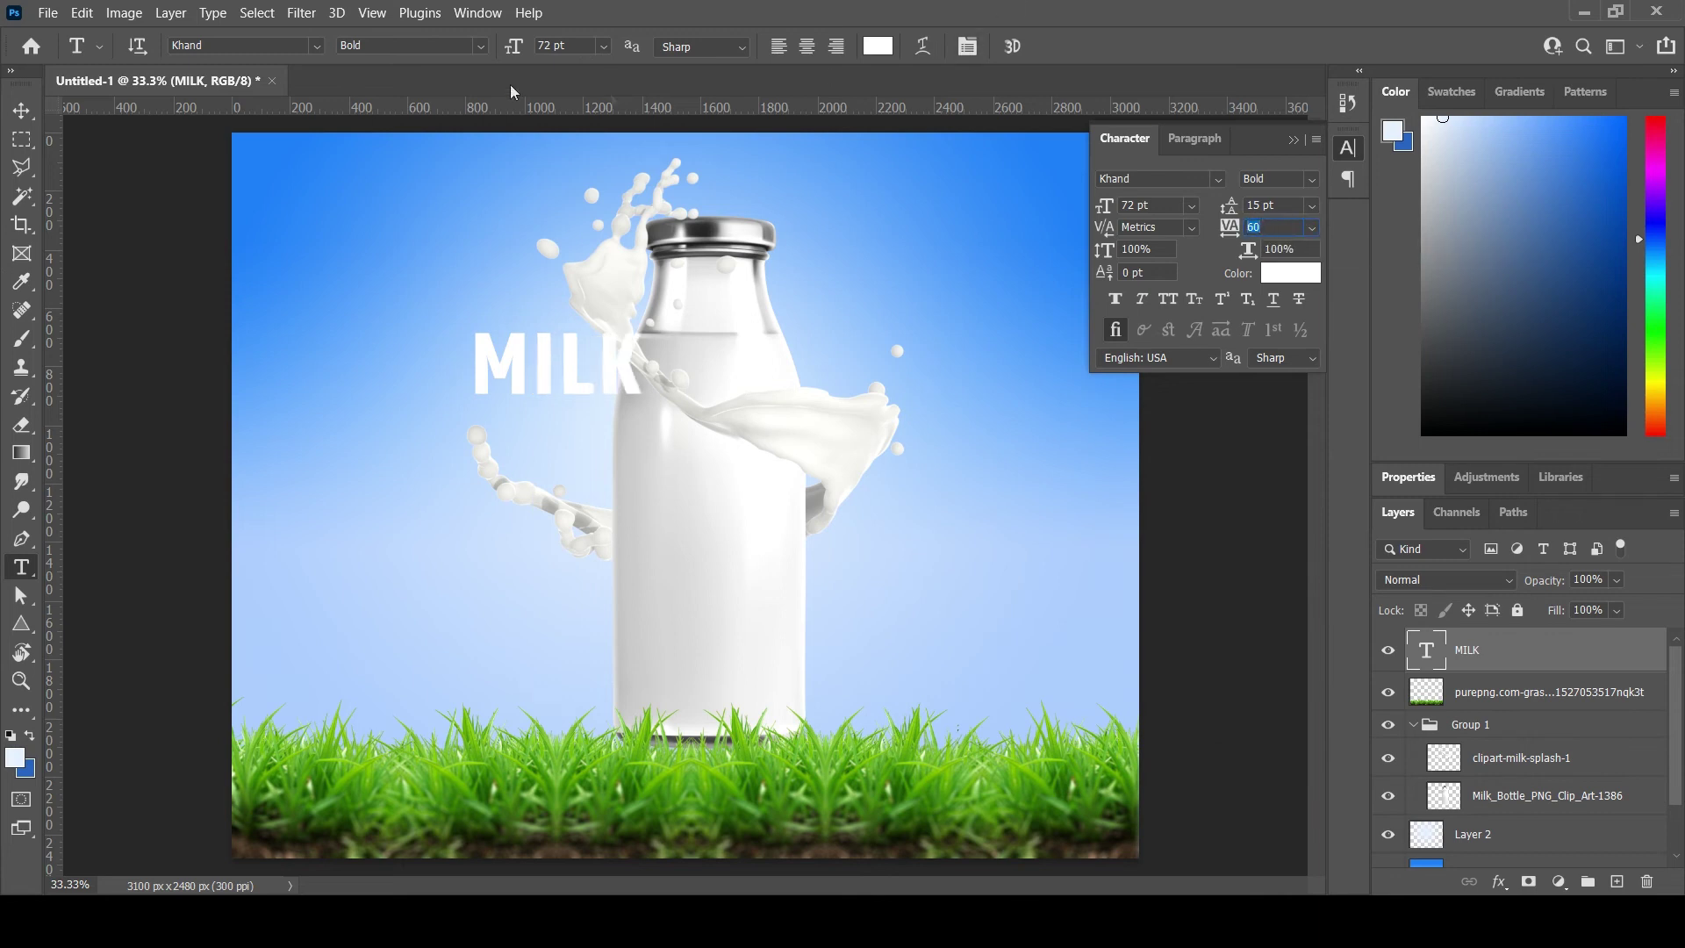
left_click(21, 112)
Step: Scale MILK up with Free Transform and place it across the top of the poster
key("ctrl+t")
mouse_move(646, 377)
left_mouse_down()
mouse_move(785, 390)
mouse_move(1102, 549)
left_mouse_up()
mouse_move(971, 392)
left_mouse_down()
mouse_move(865, 342)
mouse_move(936, 408)
mouse_move(925, 360)
left_mouse_up()
left_click_drag(1016, 526, 1138, 583)
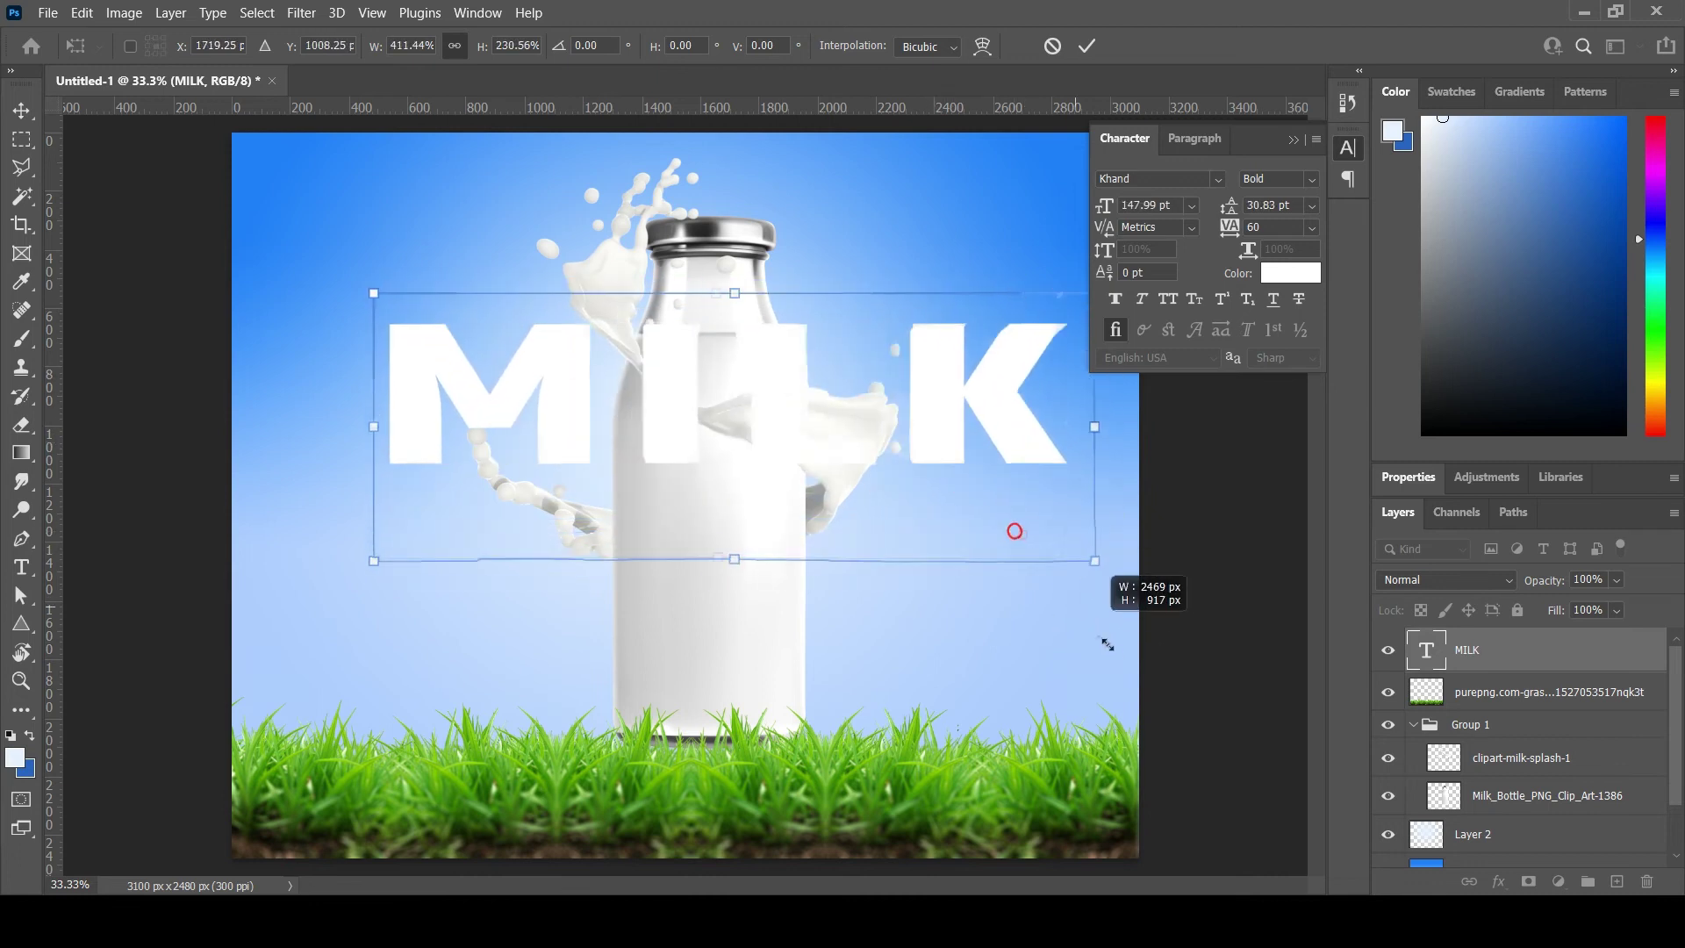
mouse_move(970, 364)
left_mouse_down()
mouse_move(896, 347)
mouse_move(921, 329)
left_mouse_up()
key("Return")
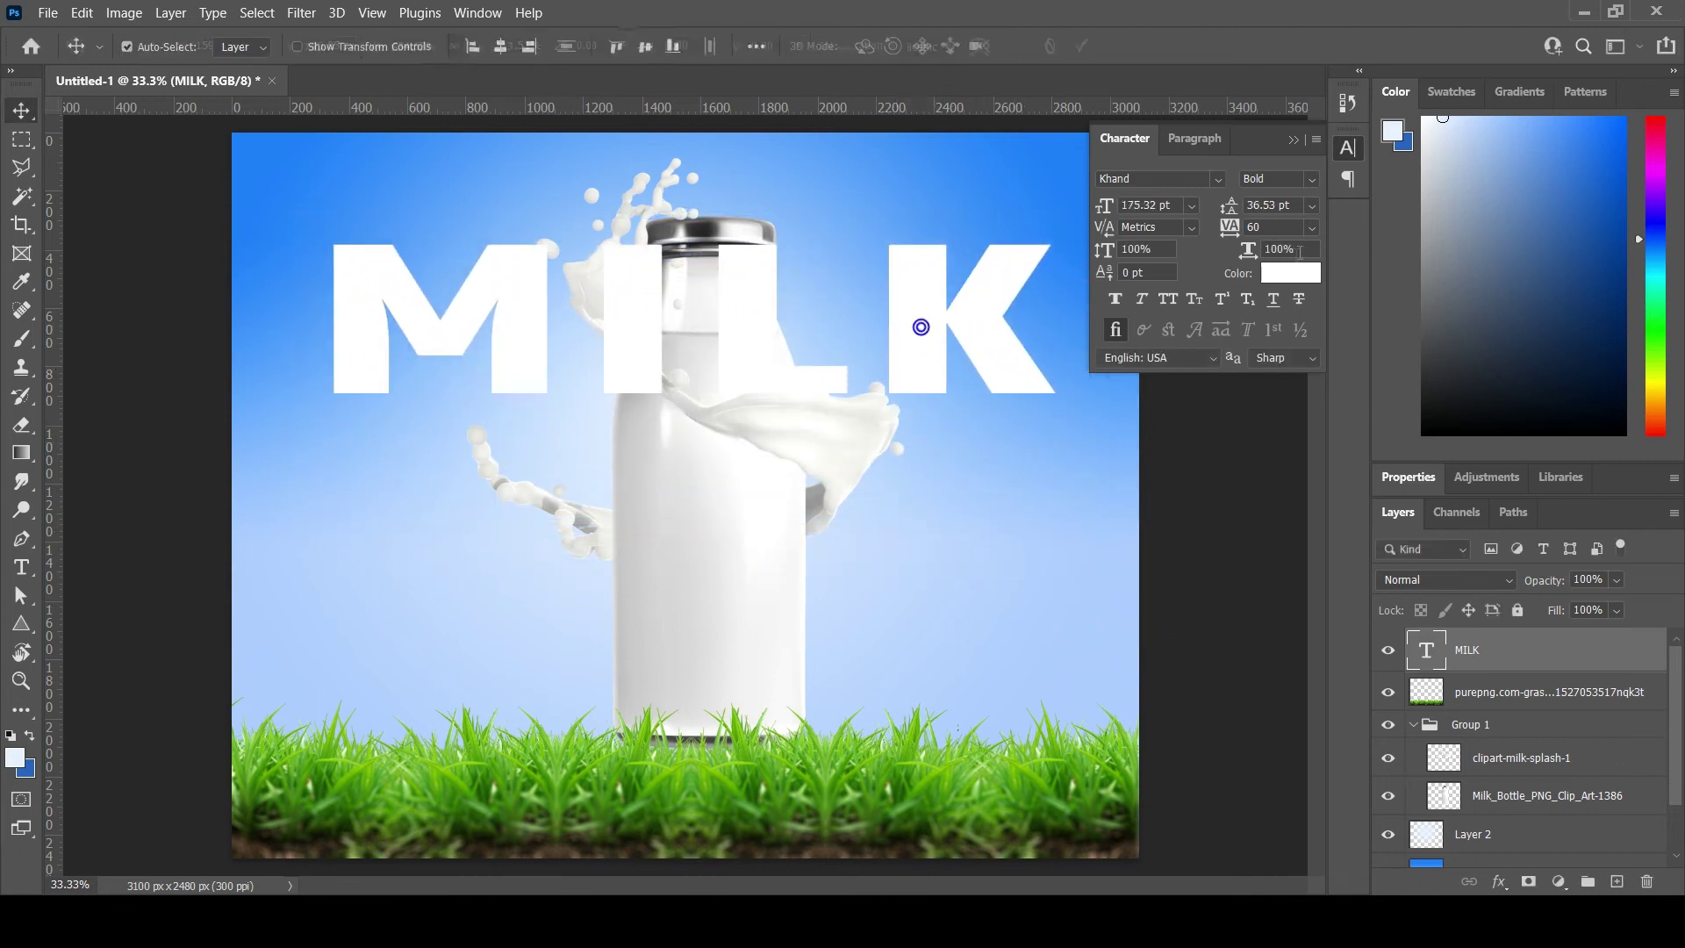
Step: Reset MILK tracking to 0 and move its layer behind the bottle and splash
key("BackSpace")
key("BackSpace")
type("0")
key("Return")
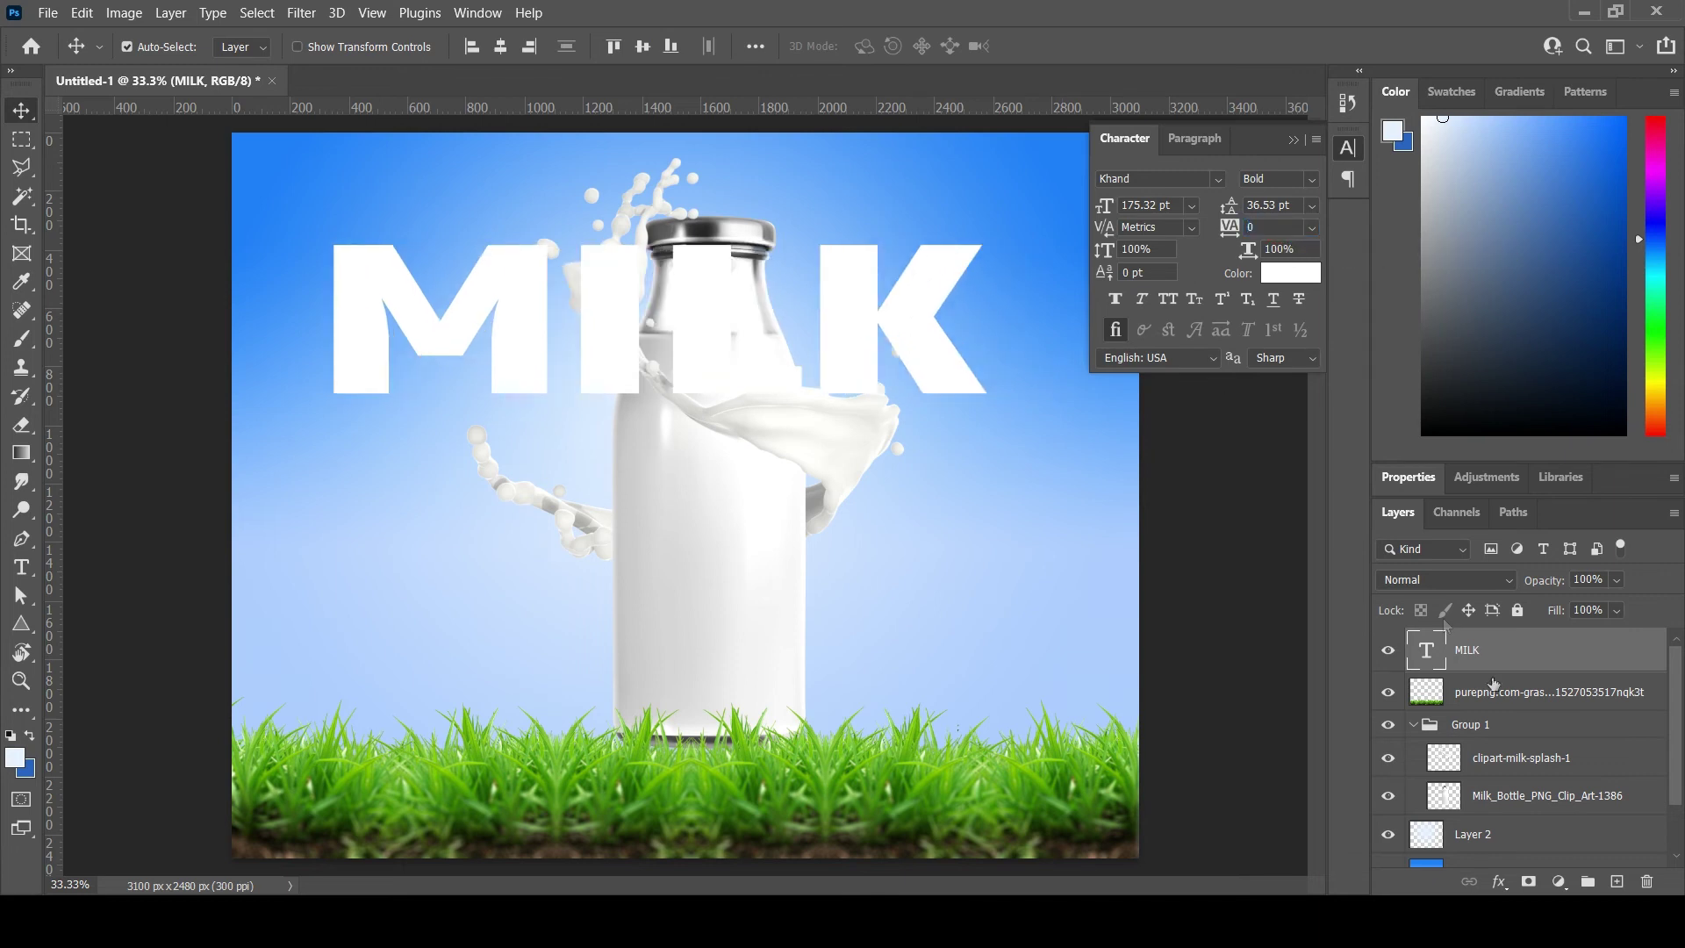
key("ctrl+bracketleft")
key("ctrl+bracketleft")
key("ctrl+bracketleft")
key("ctrl+bracketleft")
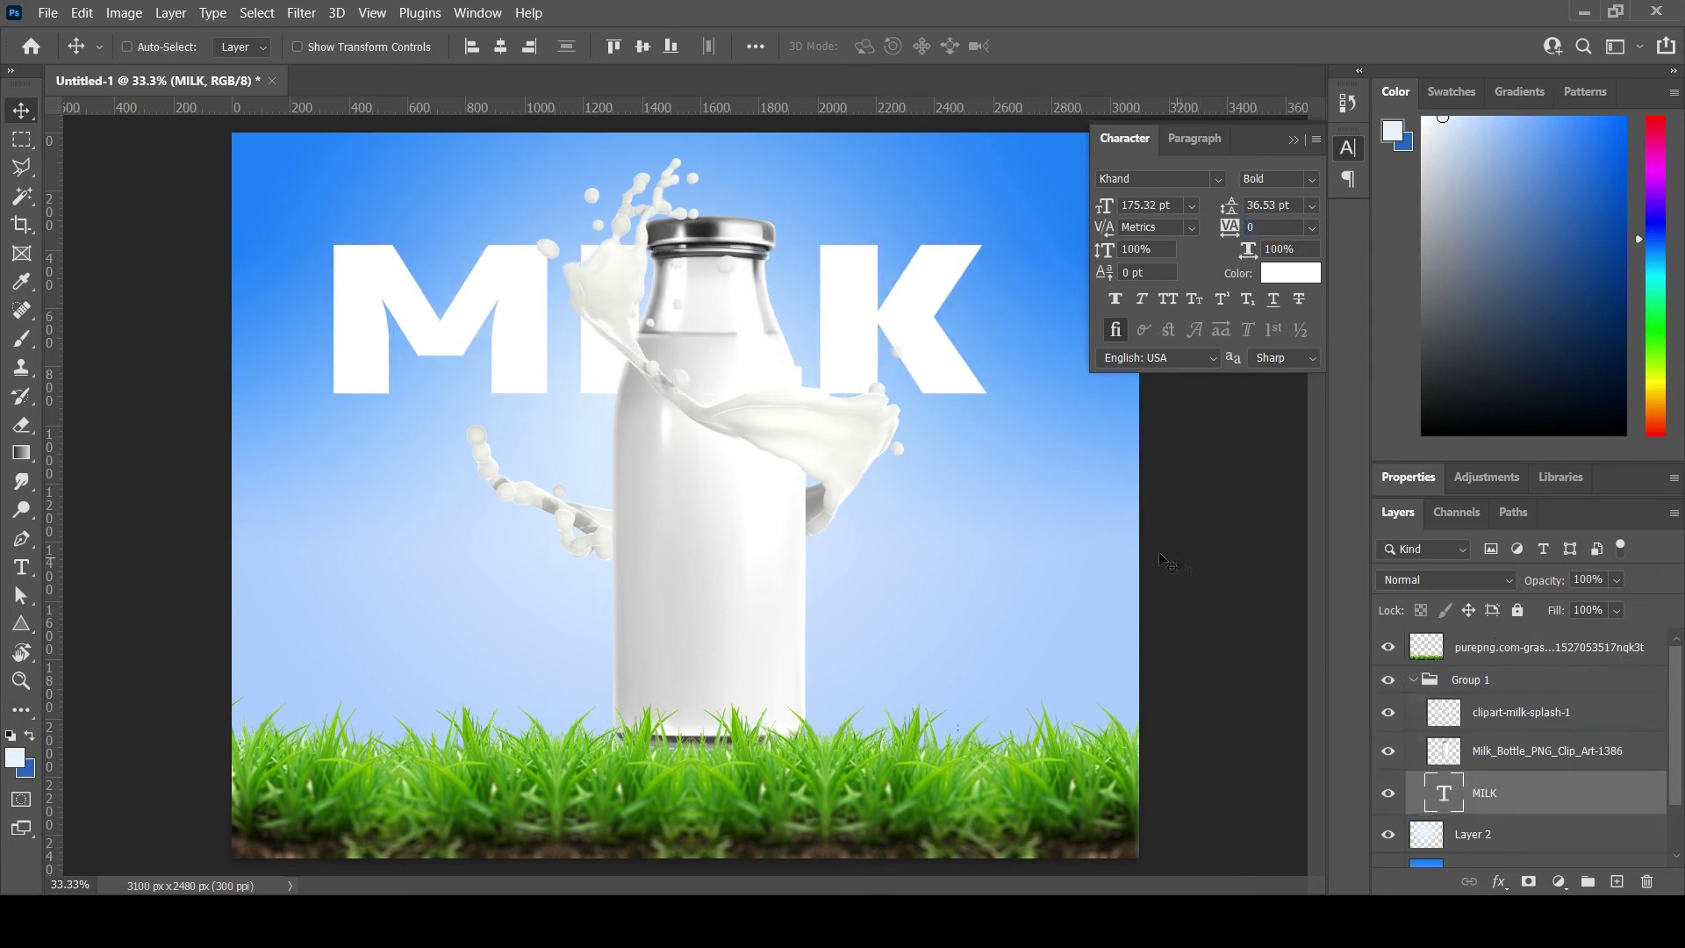
double_click(904, 259)
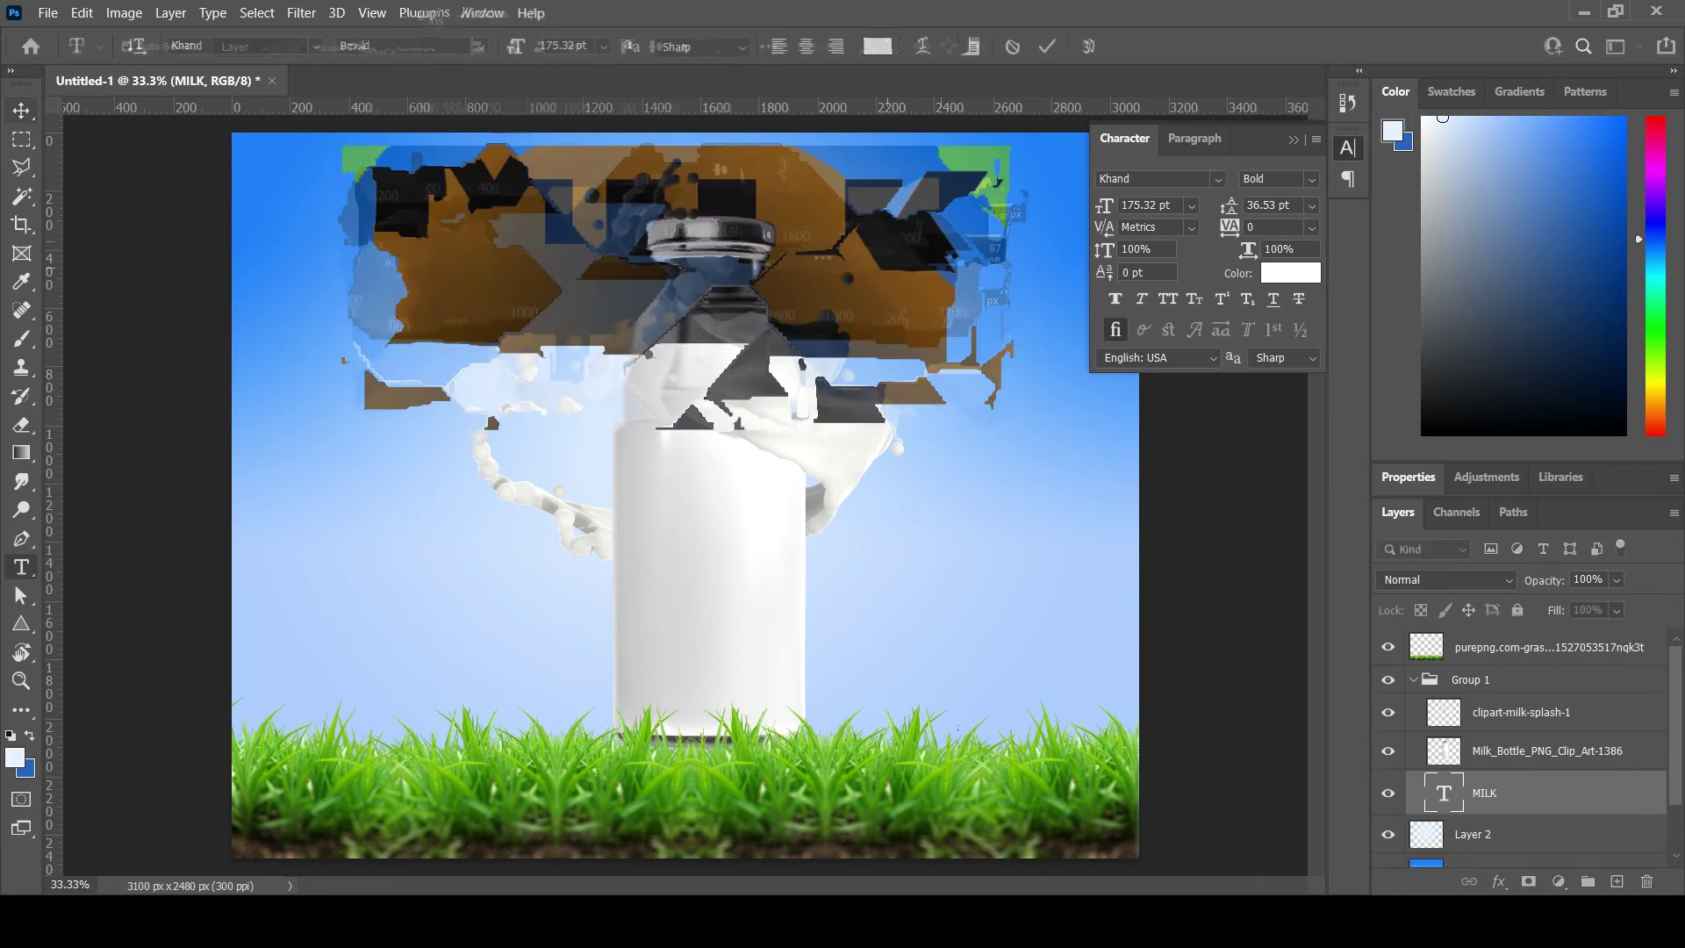
type("milk")
Step: Change the milk headline font to Cooper Std Black
left_click(1158, 178)
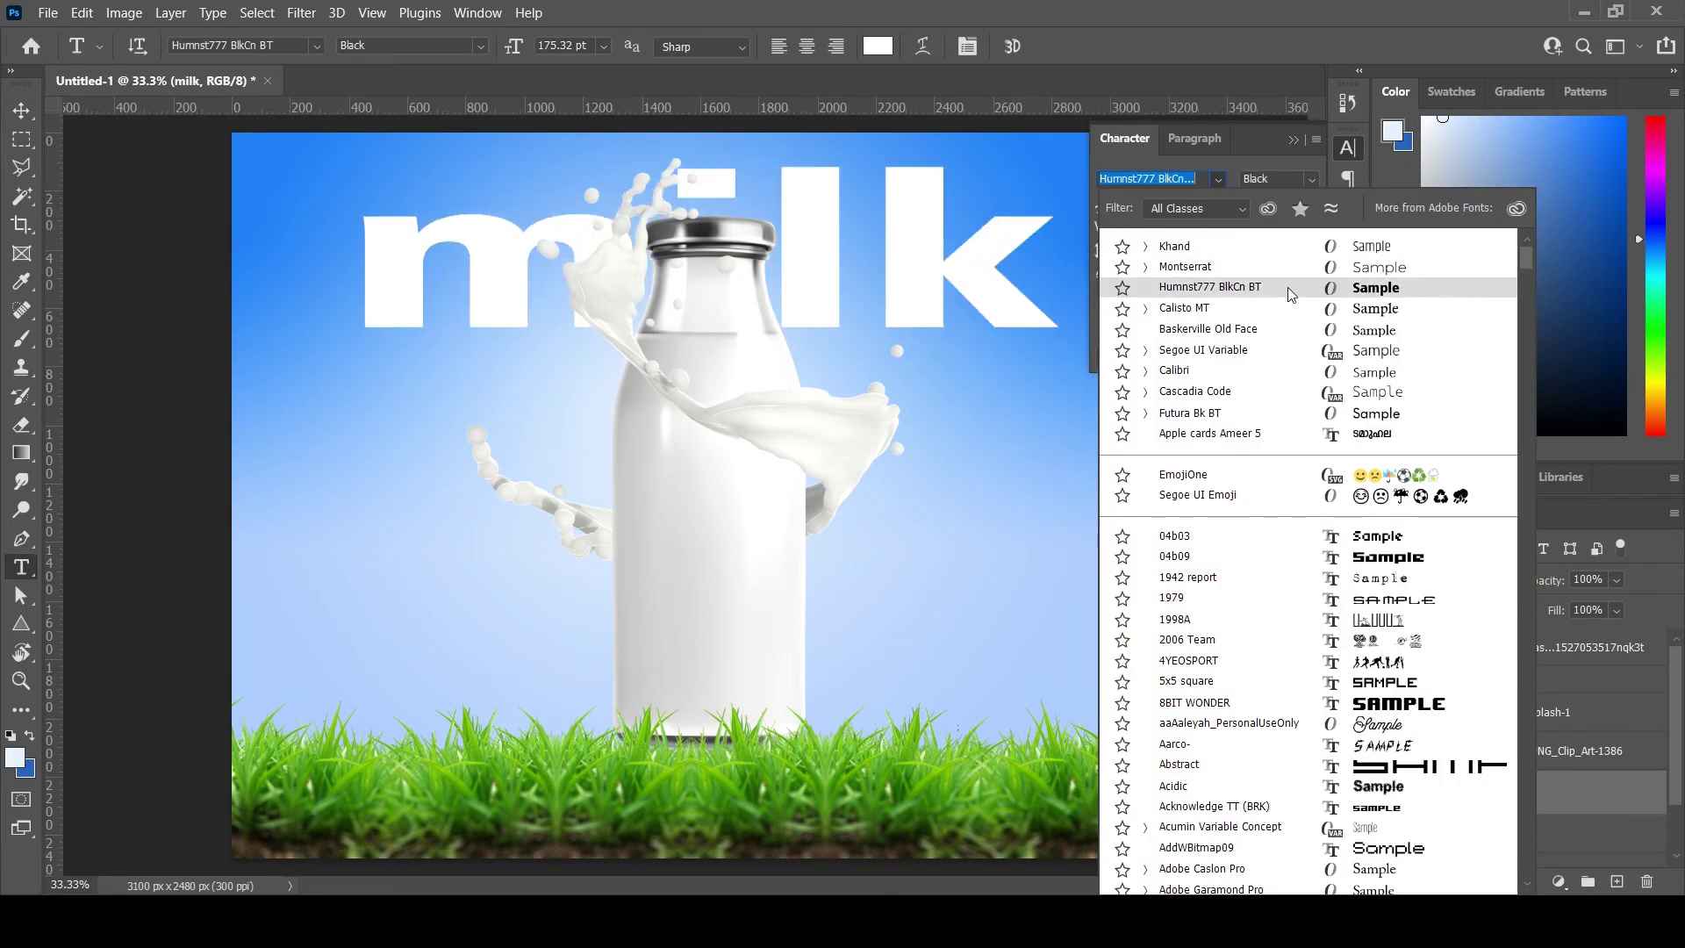
scroll(1305, 432, "down", 10)
scroll(1308, 431, "down", 5)
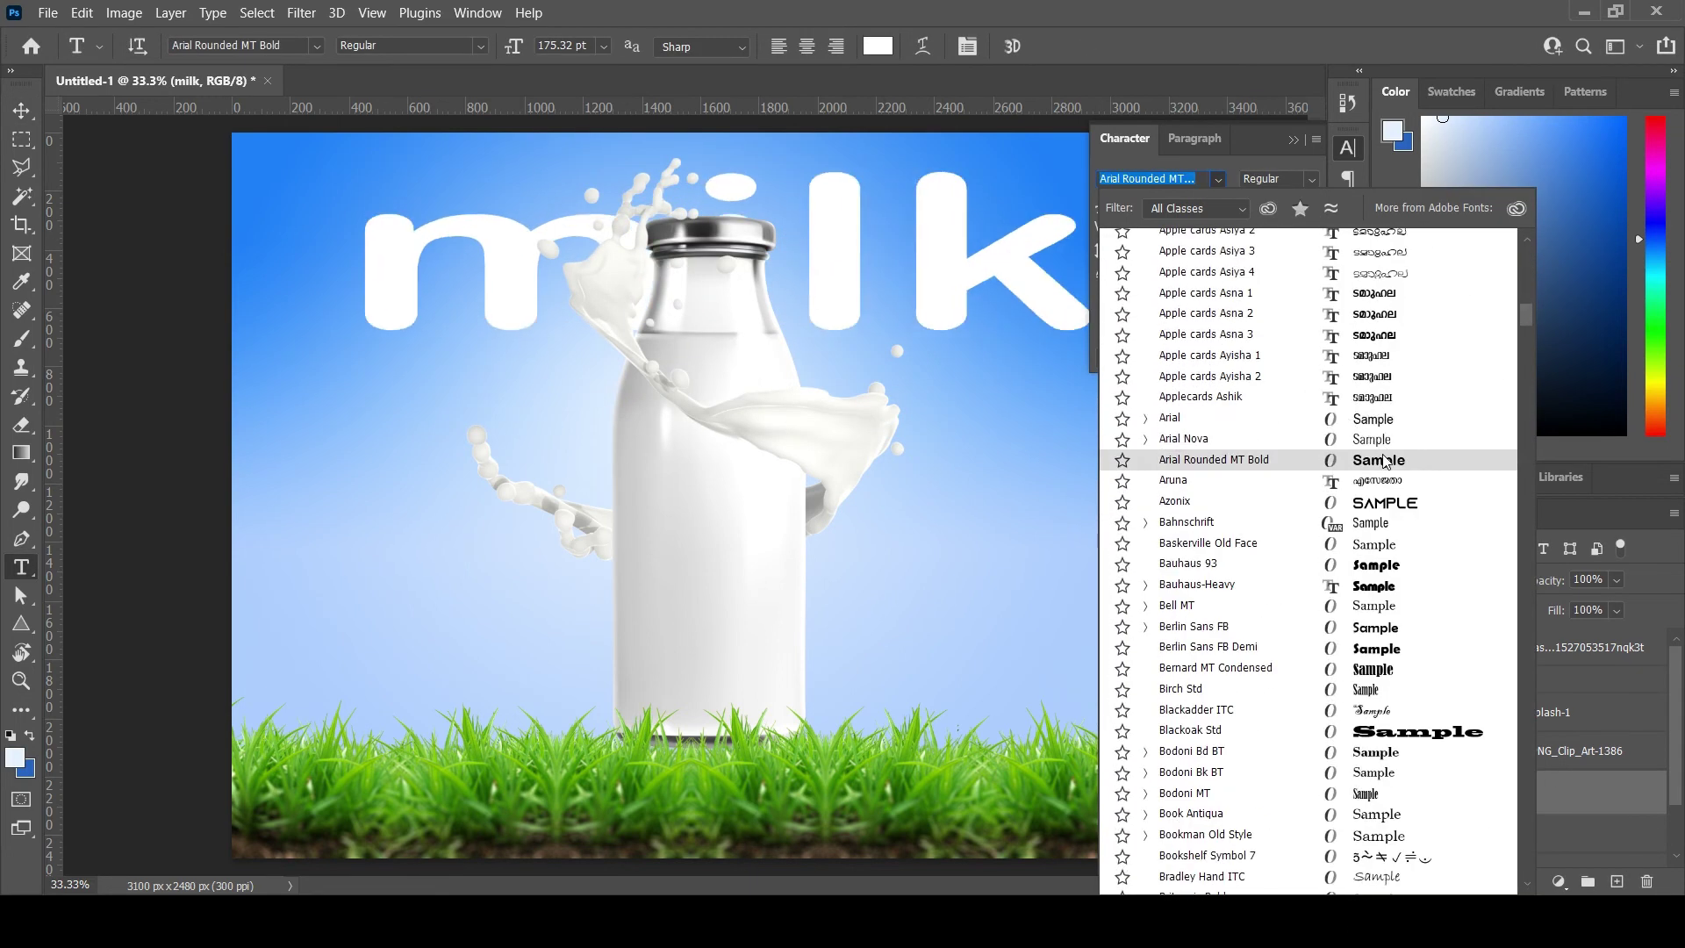
scroll(1374, 478, "down", 2)
scroll(1374, 478, "down", 5)
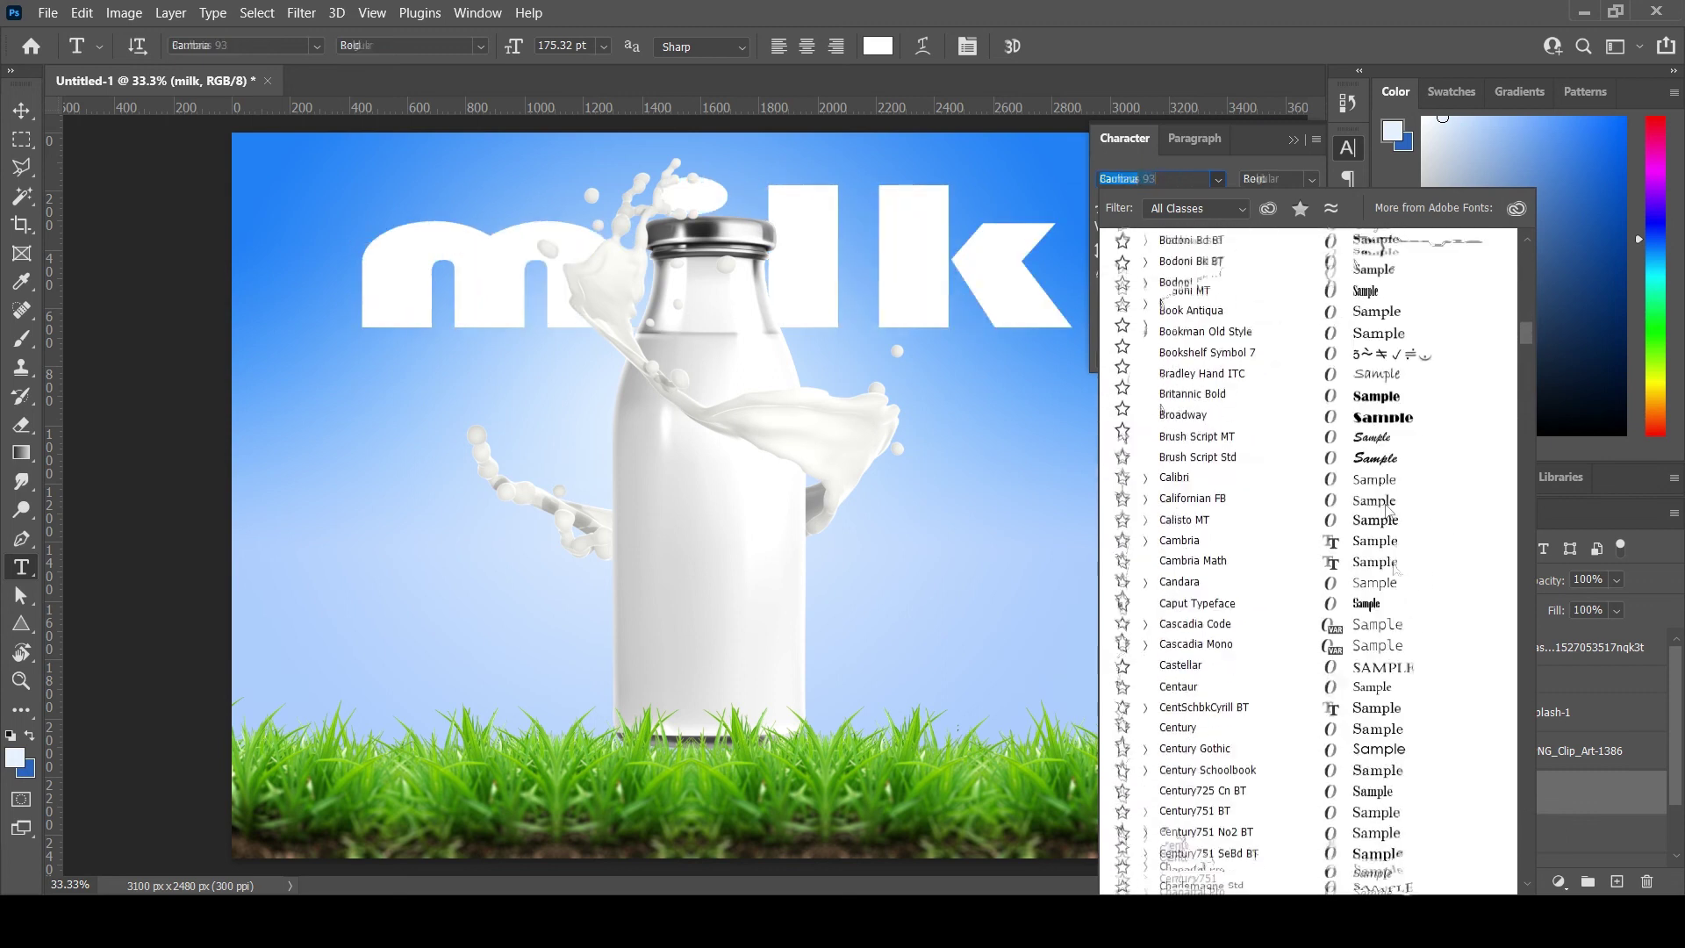
scroll(1387, 531, "down", 5)
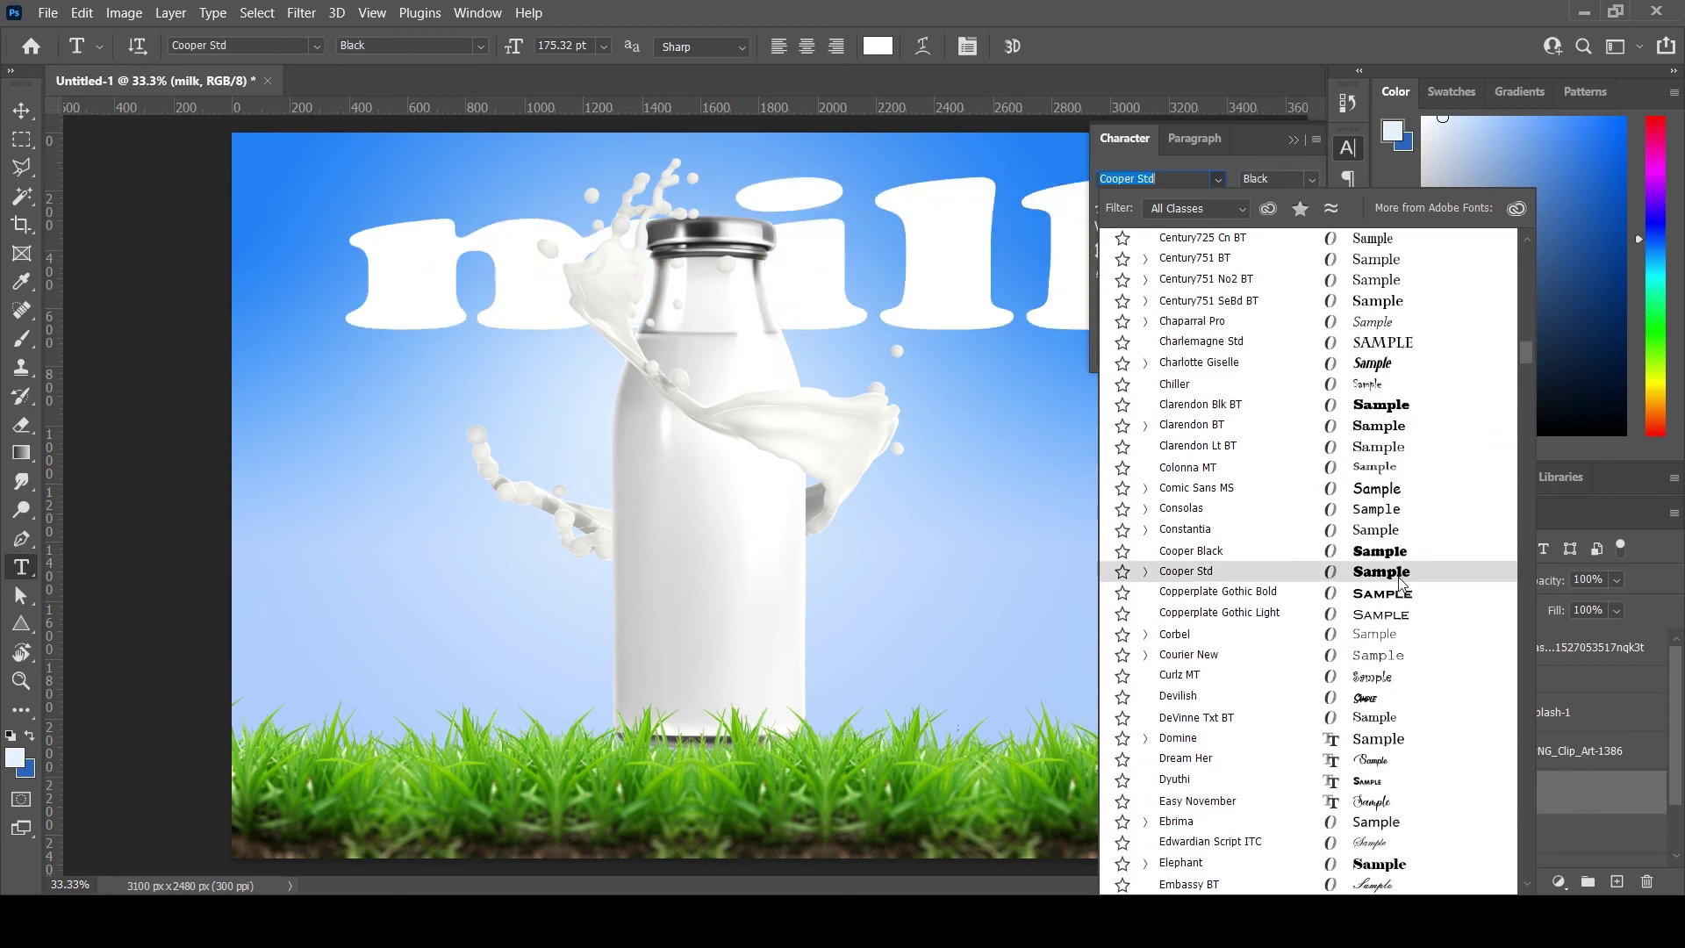
left_click(1402, 575)
scroll(1183, 211, "down", 15)
scroll(1182, 210, "down", 15)
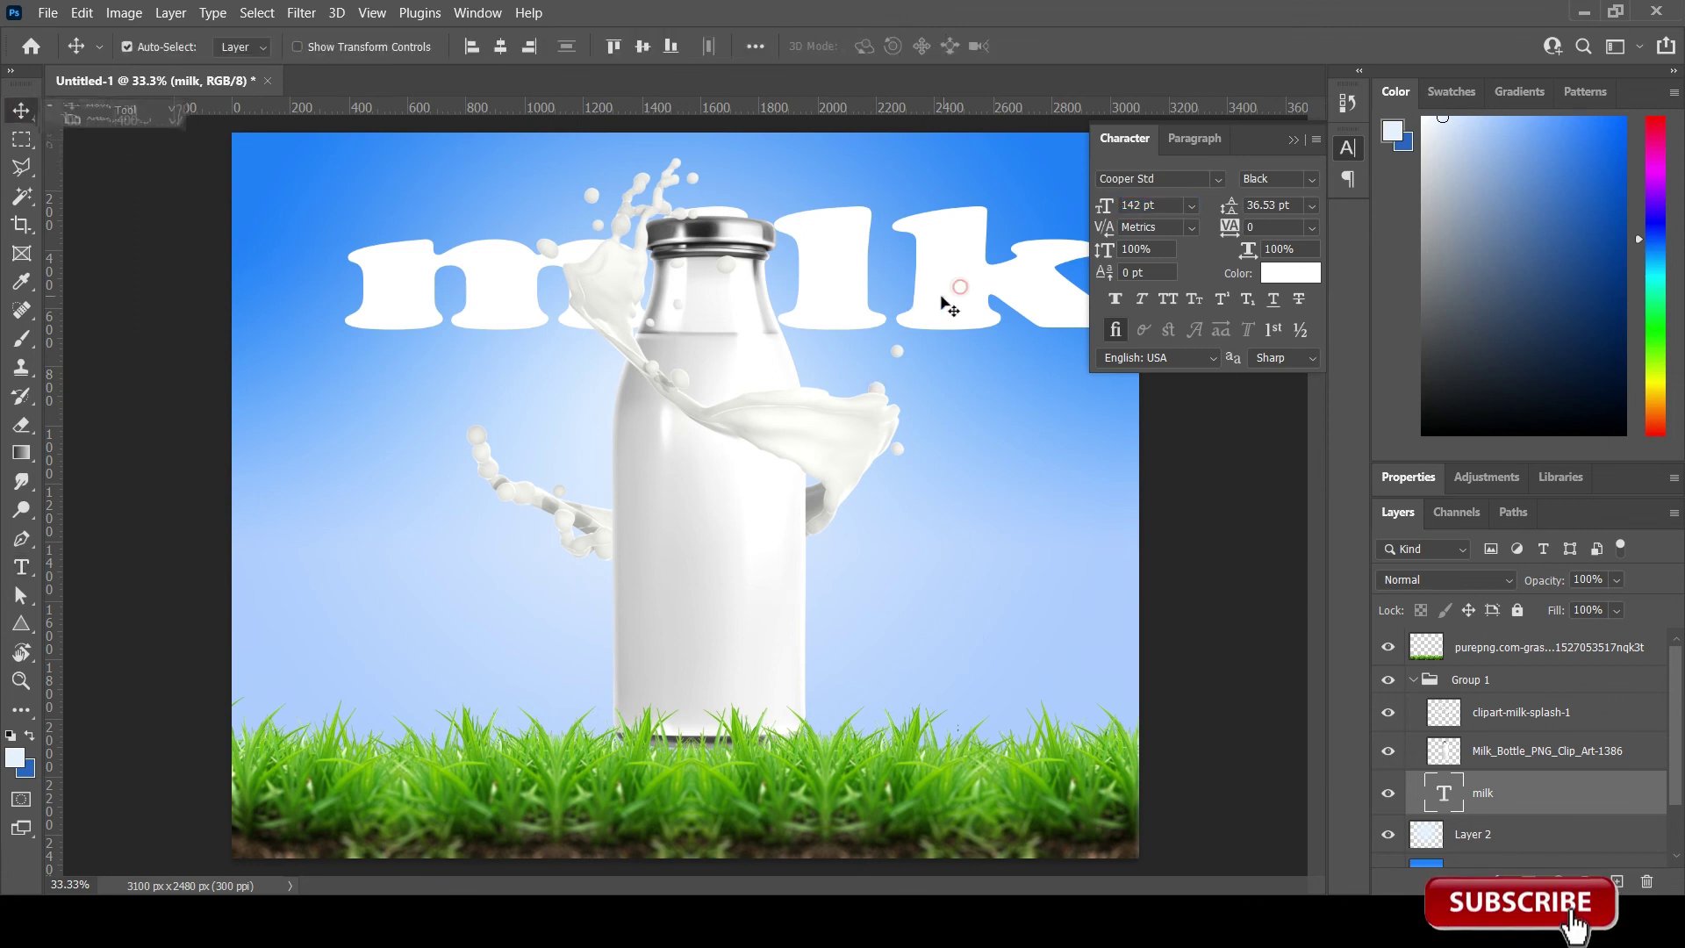
Step: Stretch the milk headline taller with Free Transform
key("ctrl+t")
mouse_move(1027, 379)
left_mouse_down()
mouse_move(1023, 472)
mouse_move(1027, 395)
left_mouse_up()
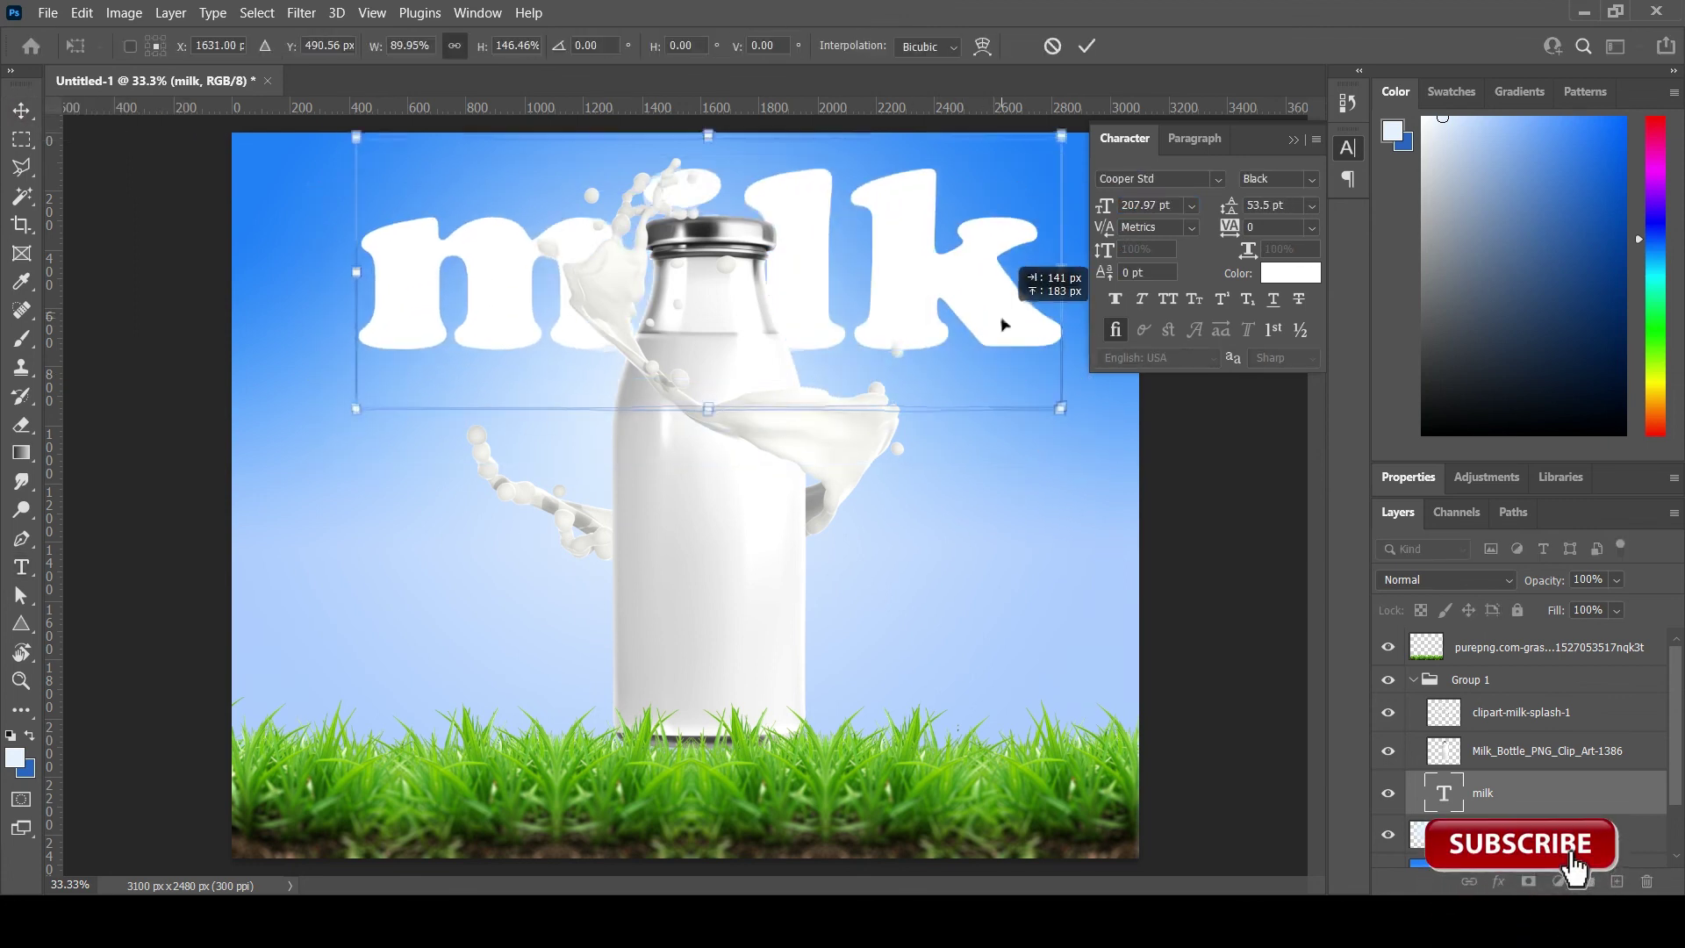
key("Return")
Step: Add a NATURAL text line and place it under the milk headline on the left
left_click(951, 488)
type("NATU")
left_click(22, 110)
left_click_drag(1101, 467, 505, 406)
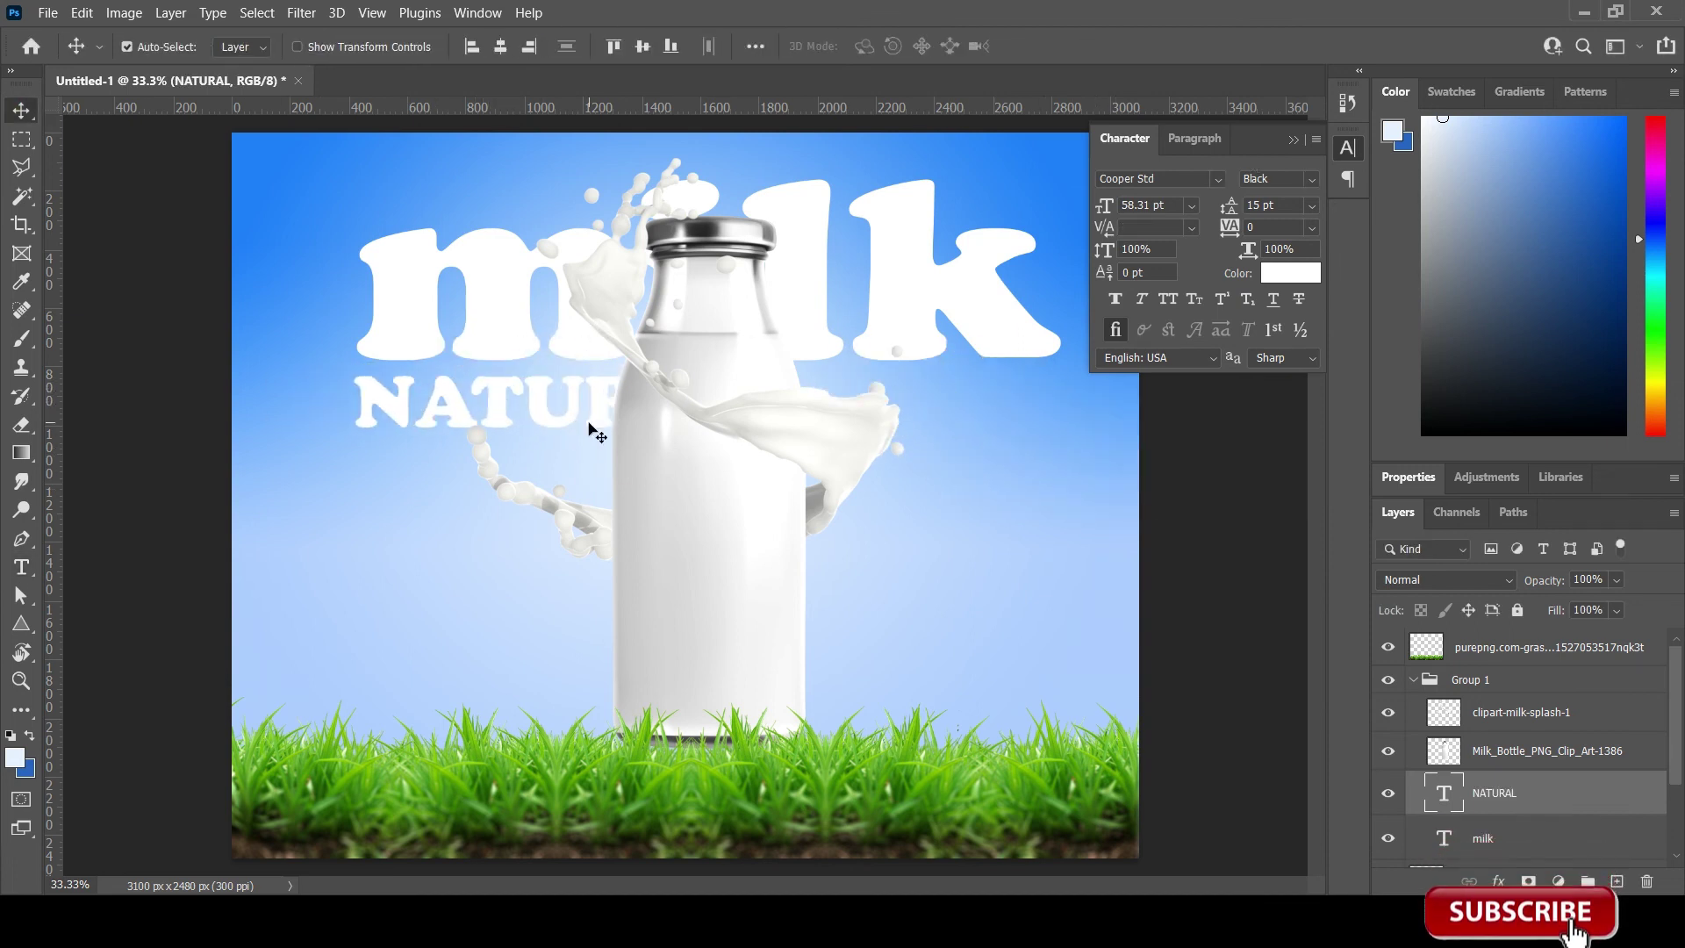
left_click(638, 299)
left_click(1499, 881)
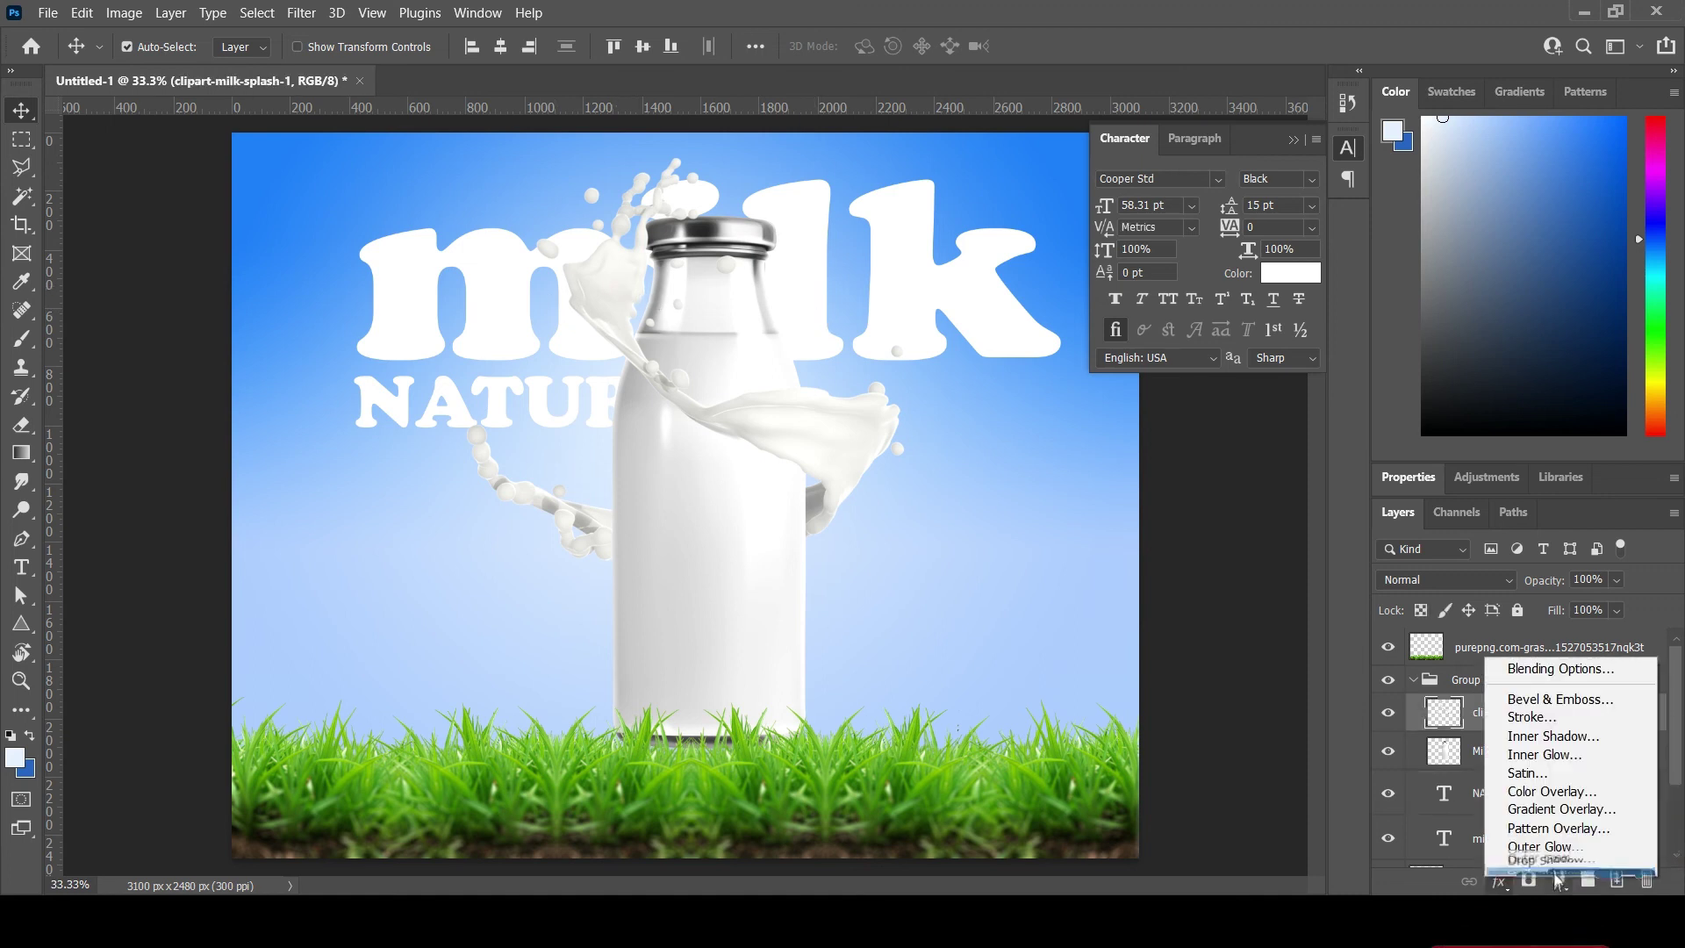
Step: Give the milk headline a darker, farther, softer drop shadow with lowered opacity
left_click_drag(1211, 545, 1201, 547)
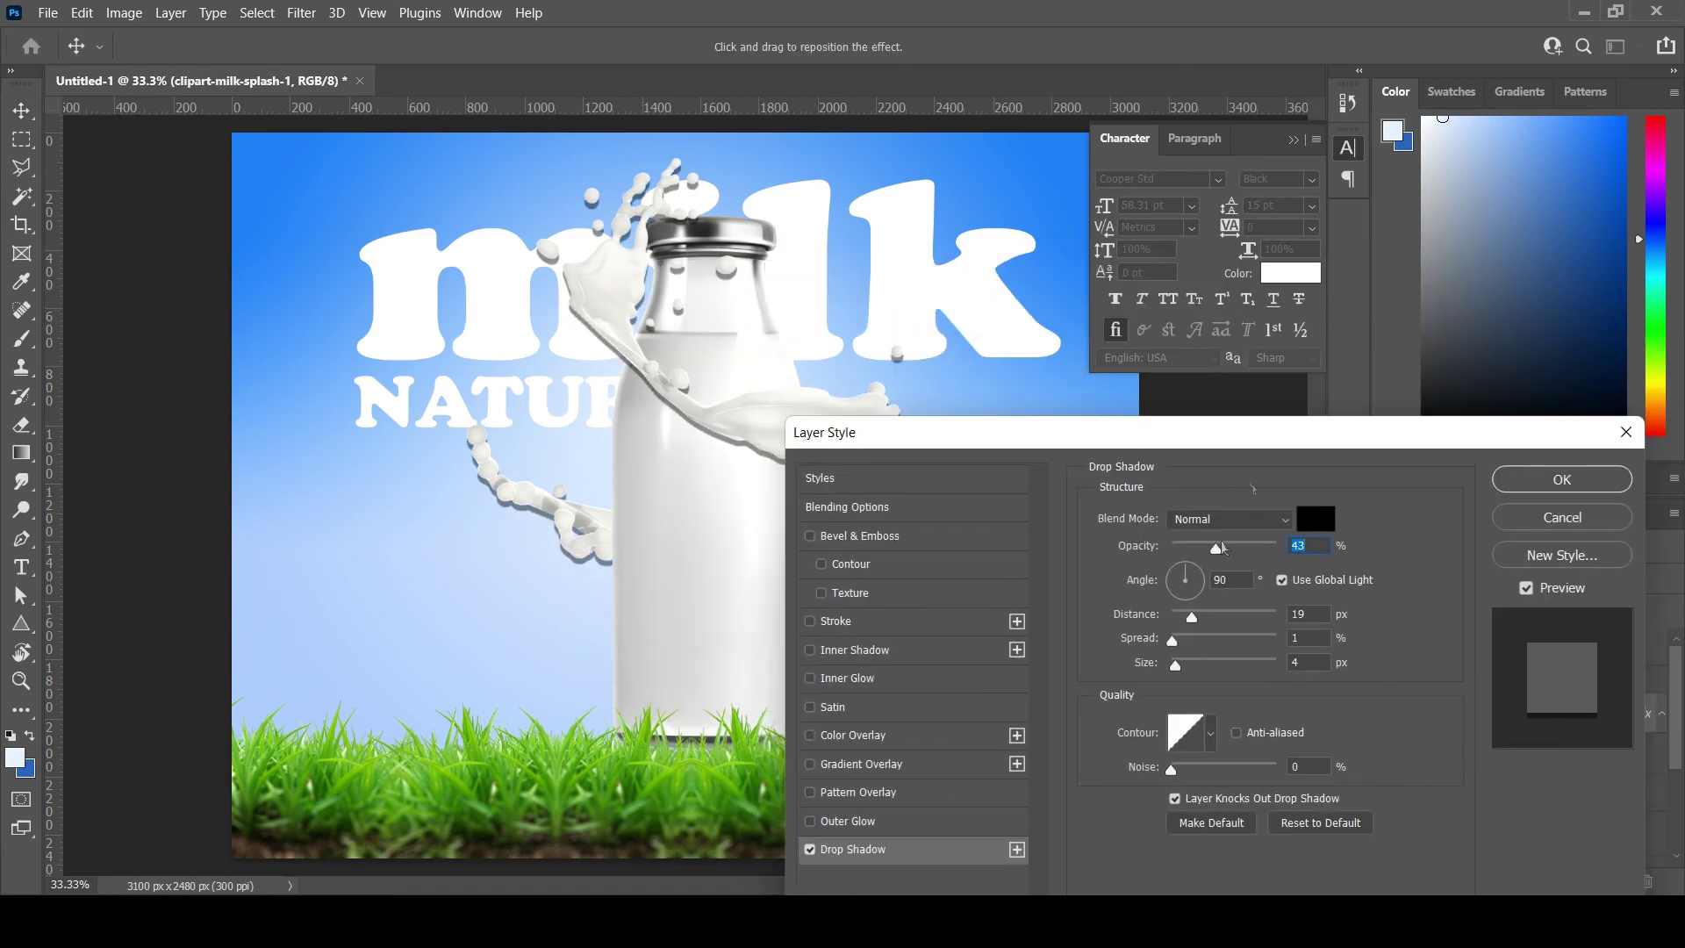
left_click(1567, 519)
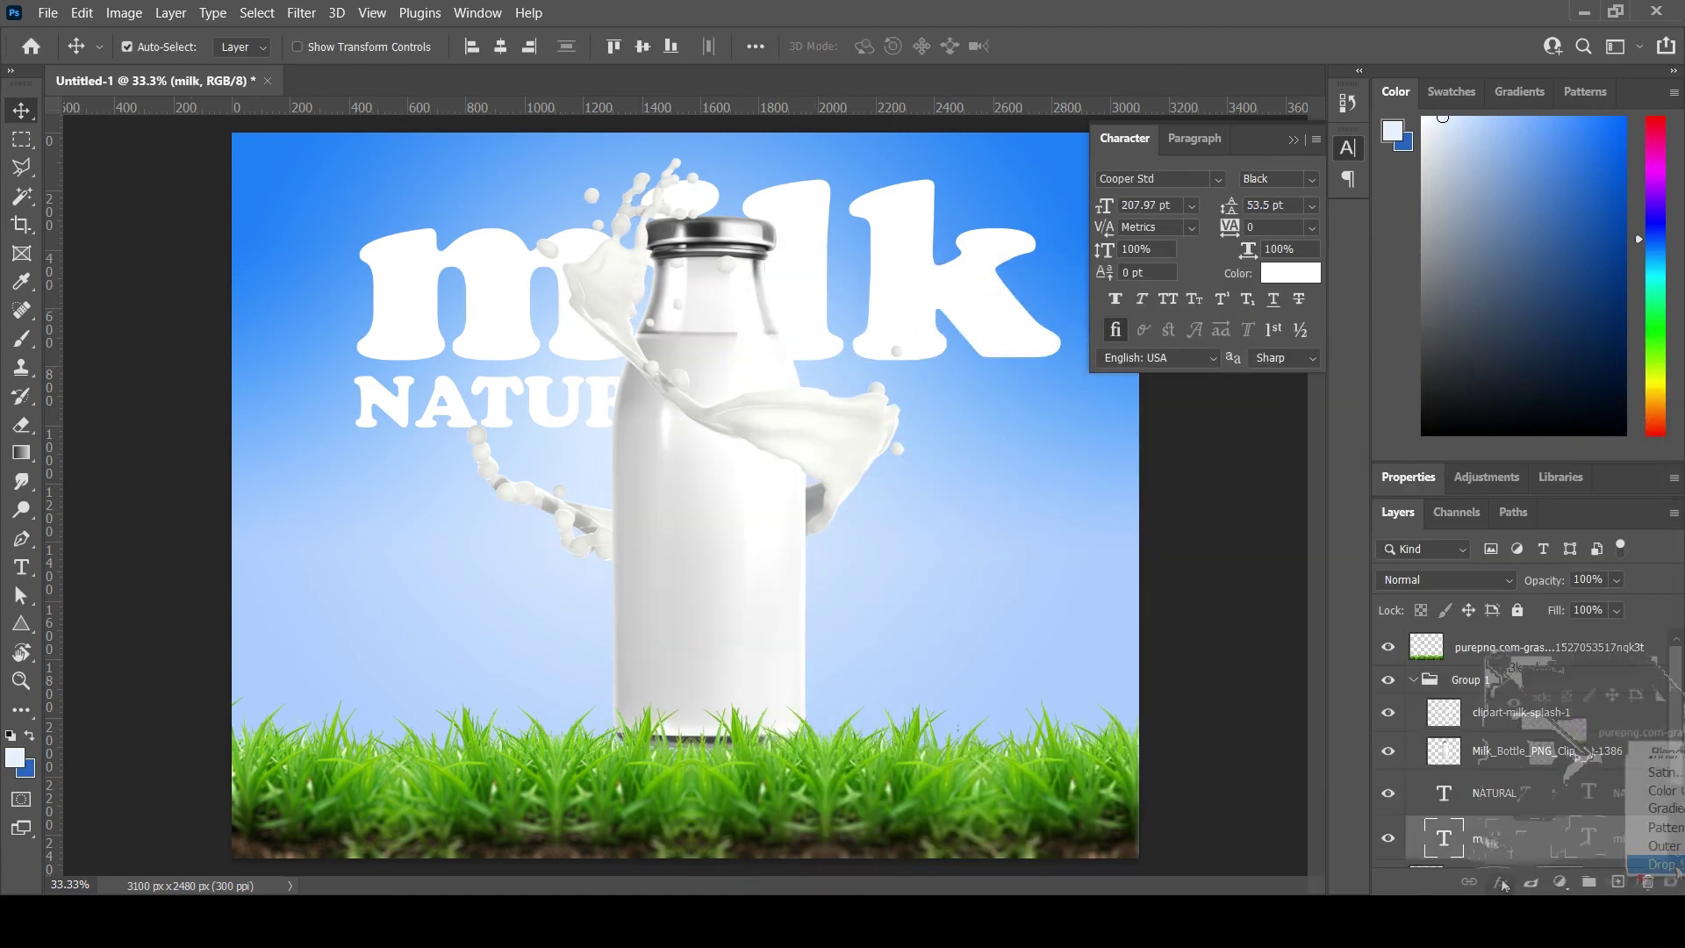
double_click(1580, 849)
mouse_move(1216, 475)
left_mouse_down()
mouse_move(1197, 475)
mouse_move(1213, 474)
left_mouse_up()
left_click_drag(1192, 542, 1185, 589)
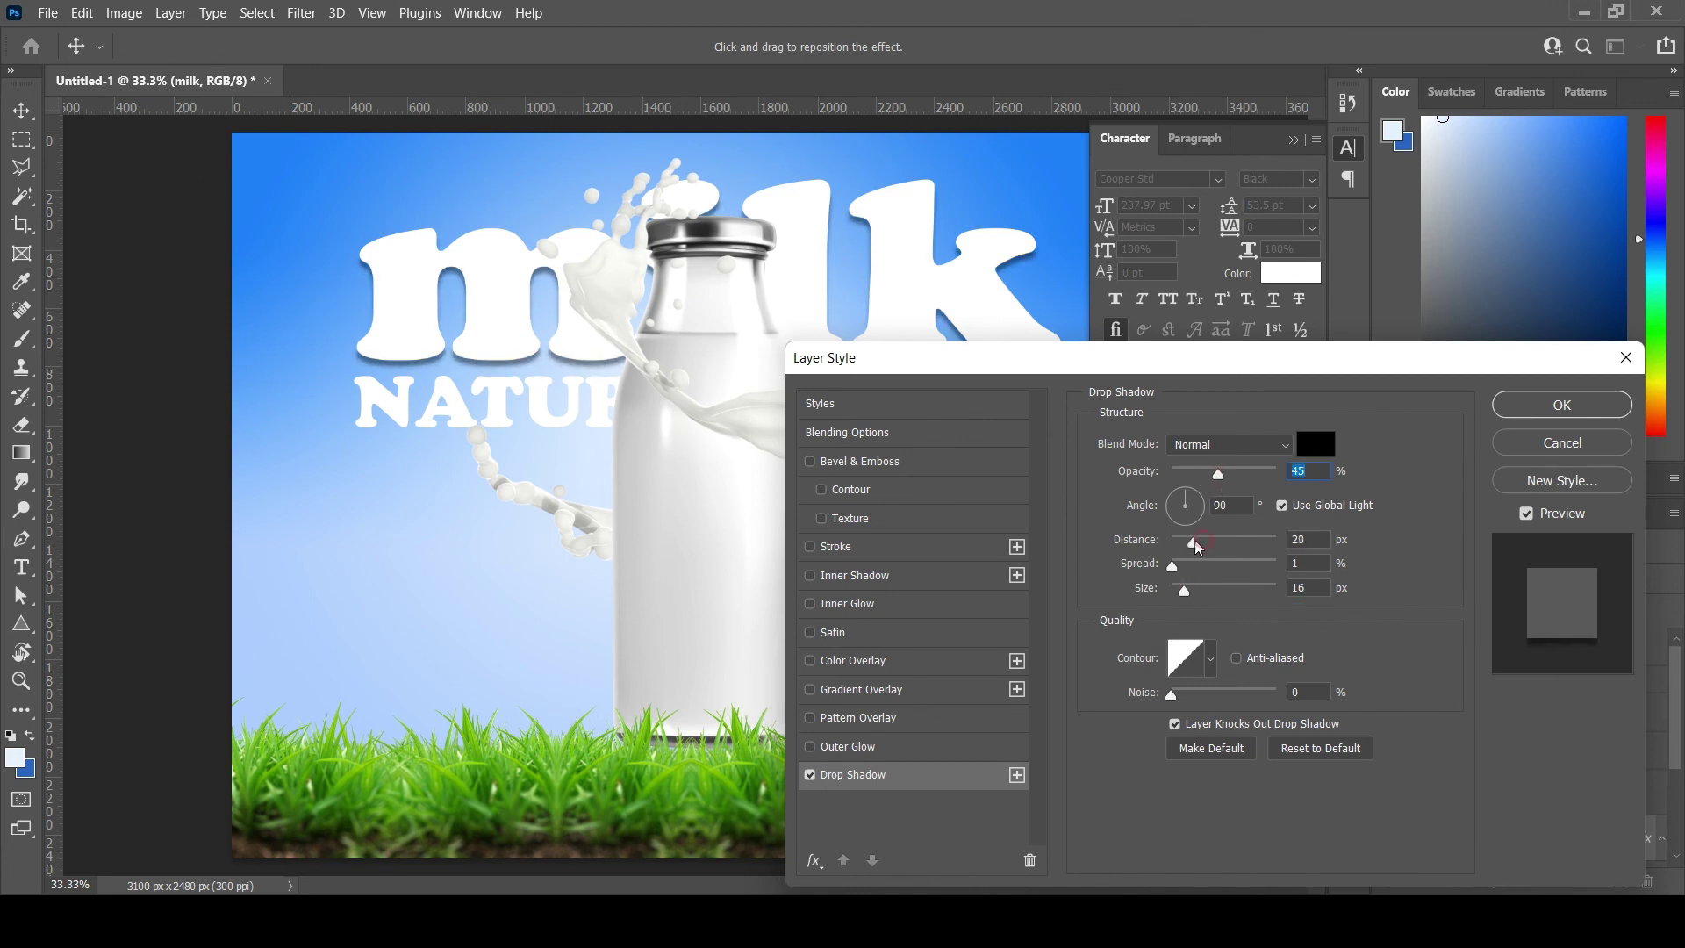
key("Return")
Step: Move NATURAL above the milk headline, shrink it, and nudge milk slightly left
left_click_drag(491, 403, 505, 202)
key("ctrl+t")
left_click_drag(697, 224, 586, 218)
key("Return")
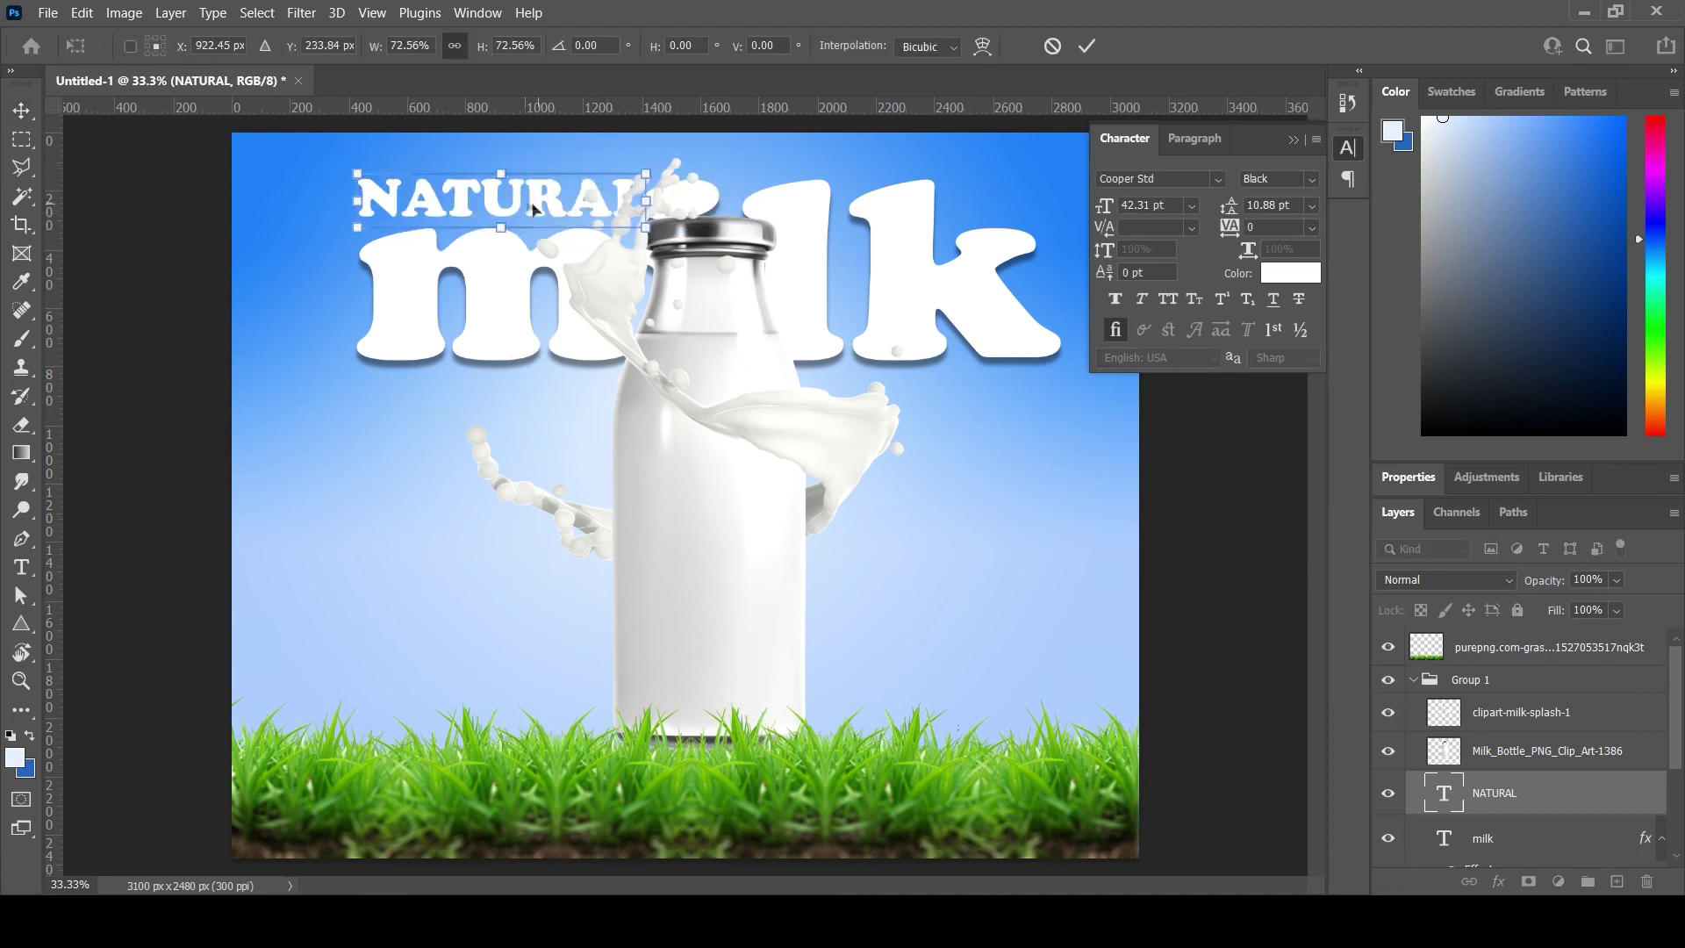
left_click_drag(755, 346, 732, 346)
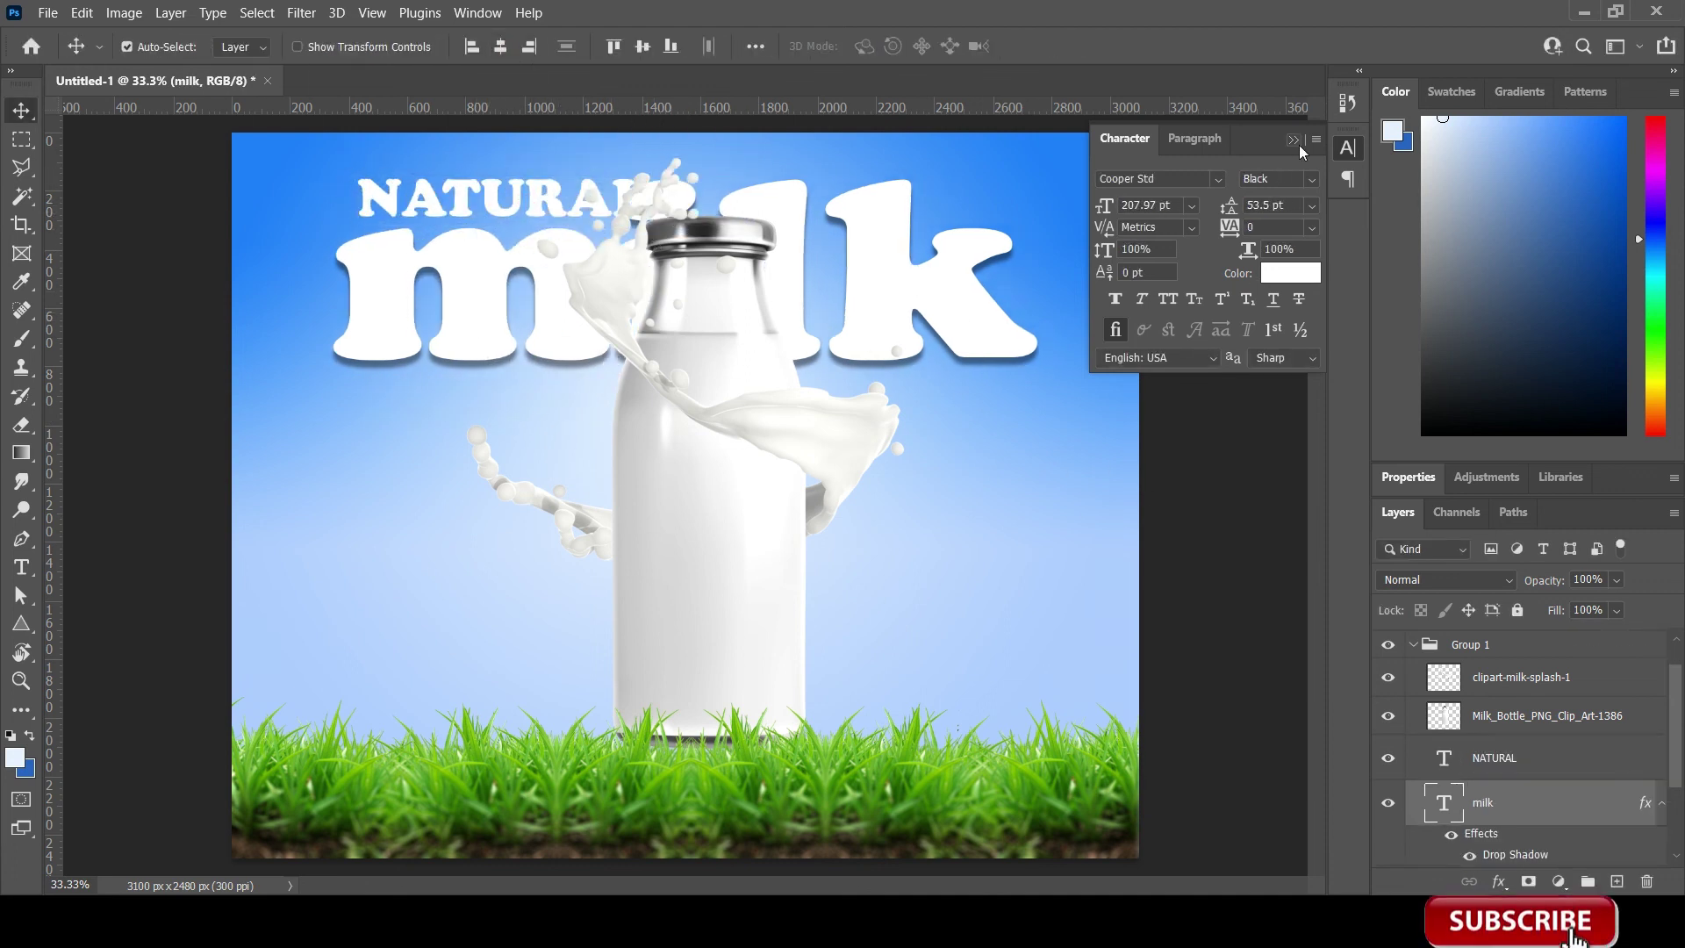
Step: Collapse the Character panel and move NATURAL back below the milk headline
left_click(1293, 140)
left_click(755, 47)
mouse_move(509, 239)
left_mouse_down()
mouse_move(1024, 408)
mouse_move(511, 409)
left_mouse_up()
Step: Add a drop shadow to NATURAL, tuning its distance, spread, opacity and size
left_click(1547, 874)
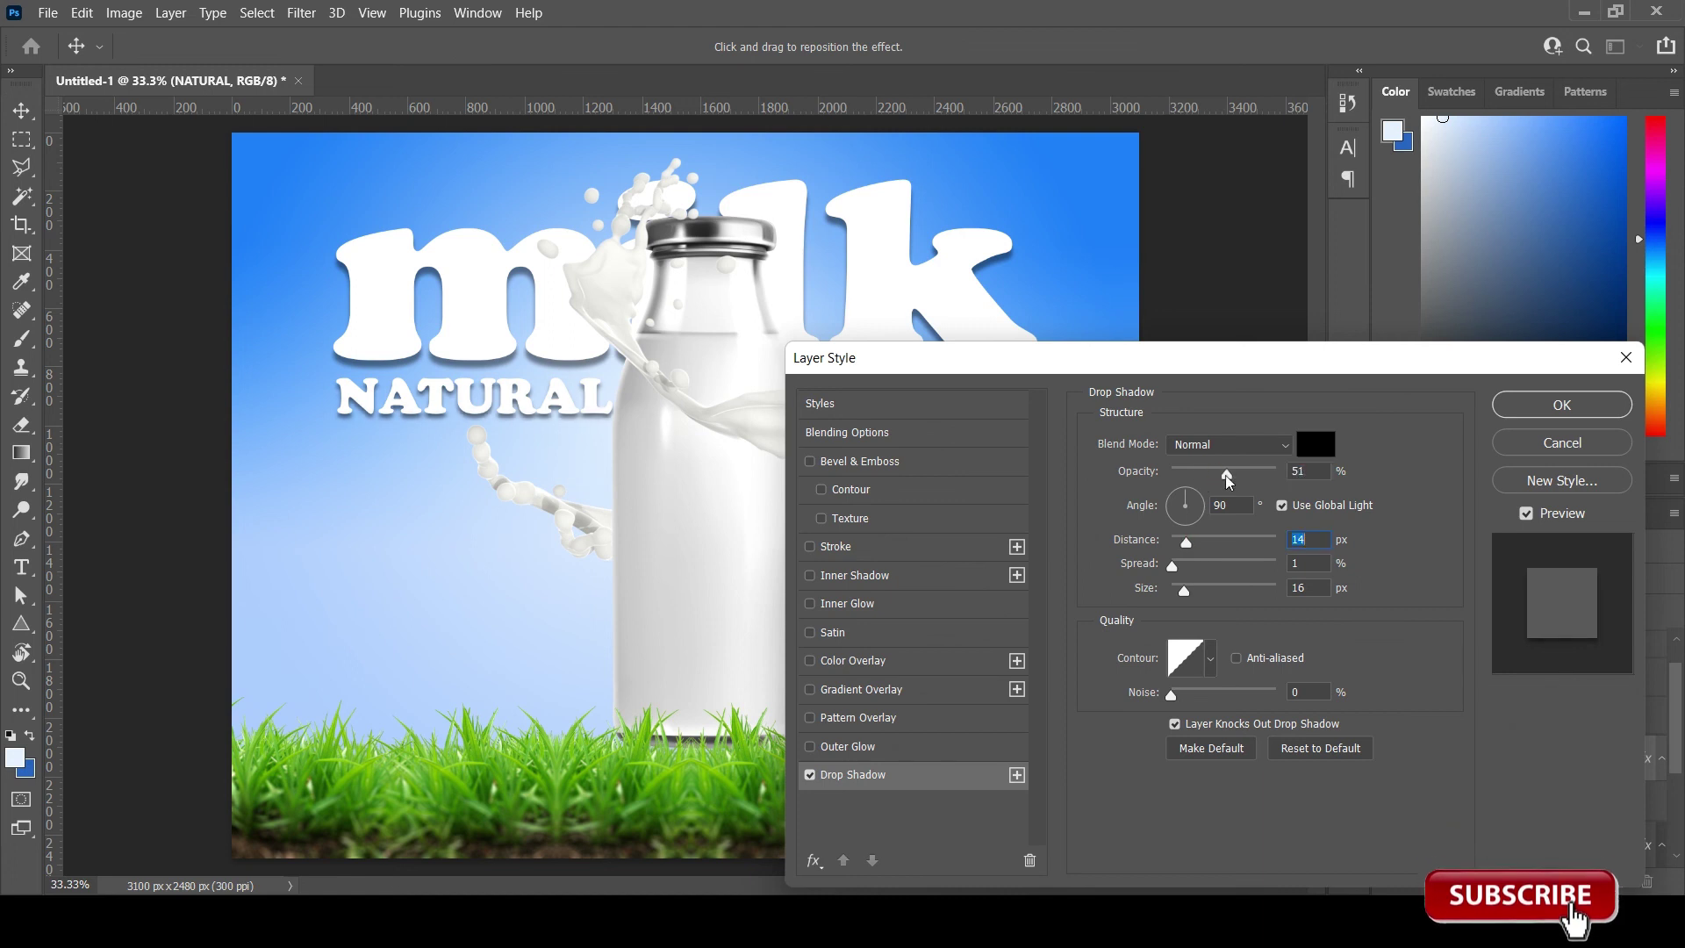
mouse_move(1185, 542)
left_mouse_down()
mouse_move(1176, 590)
mouse_move(1180, 542)
mouse_move(1218, 574)
mouse_move(1179, 569)
left_mouse_up()
left_click_drag(1213, 473, 1206, 474)
left_click_drag(1176, 591, 1180, 600)
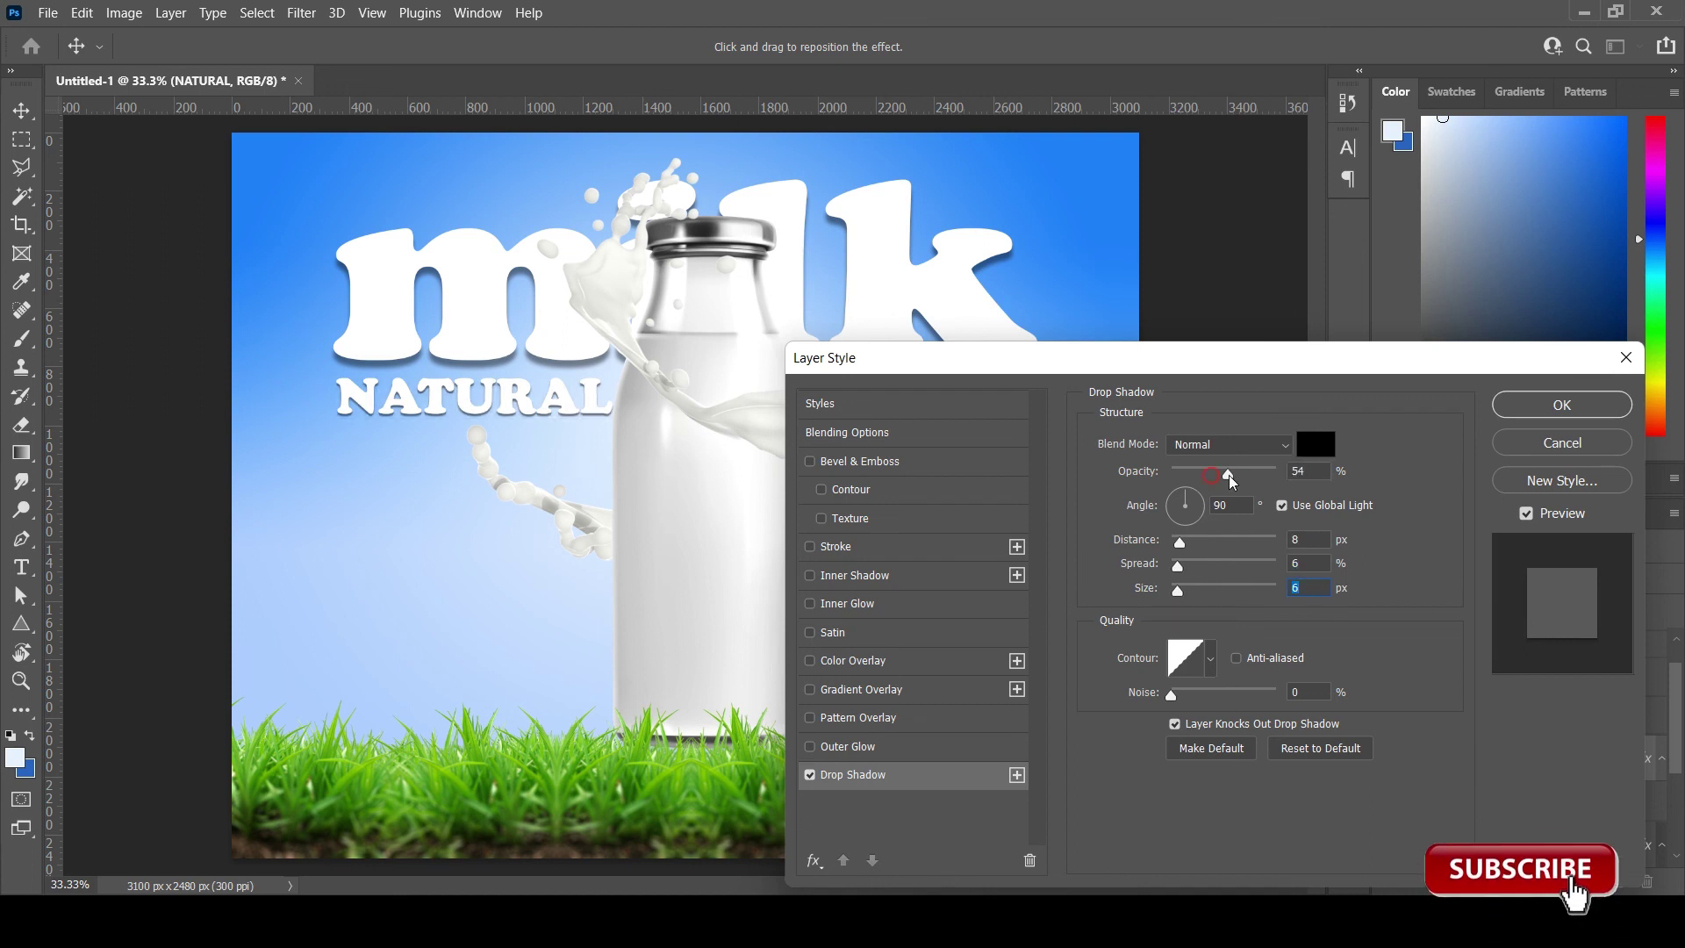